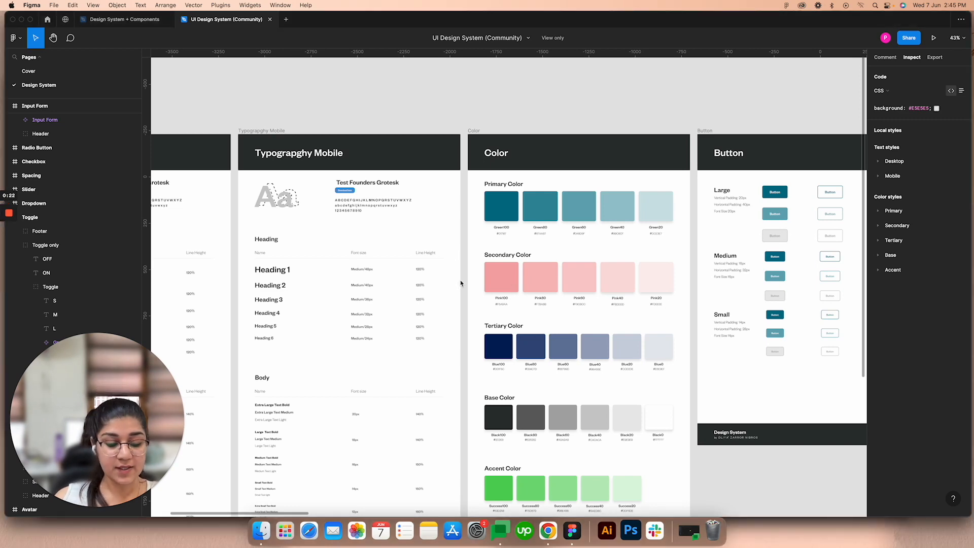
Step: Examine the Typography Web, Typography Mobile, Color and Button boards of the community UI Design System file
{"action": "scroll", "coordinate": [416, 254], "scroll_direction": "down", "scroll_amount": 3}
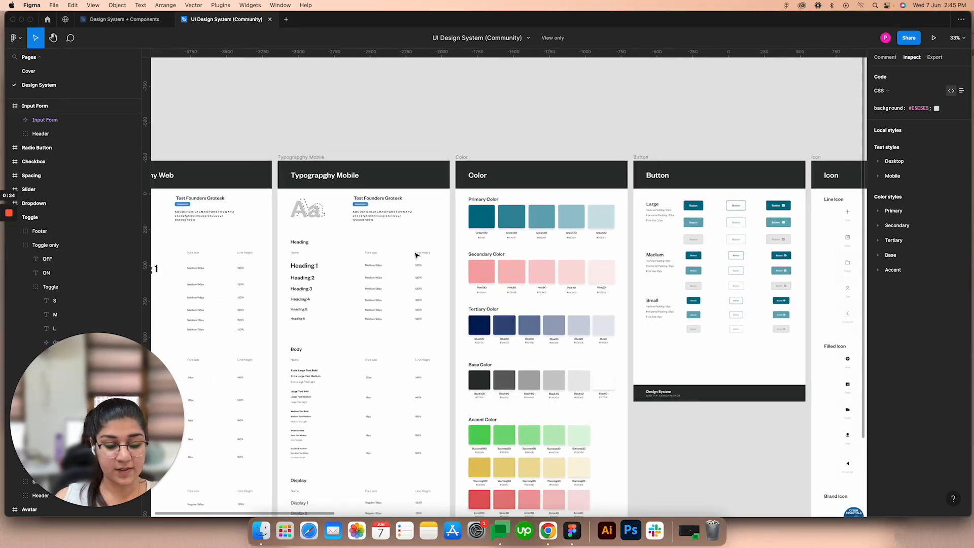
{"action": "scroll", "coordinate": [416, 254], "scroll_direction": "down", "scroll_amount": 1}
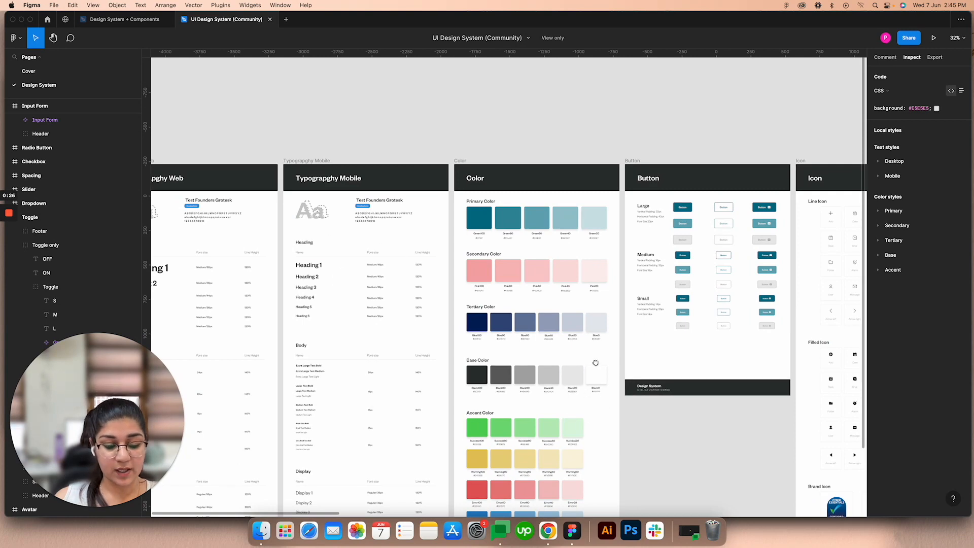
{"action": "left_click_drag", "start_coordinate": [595, 362], "coordinate": [572, 331]}
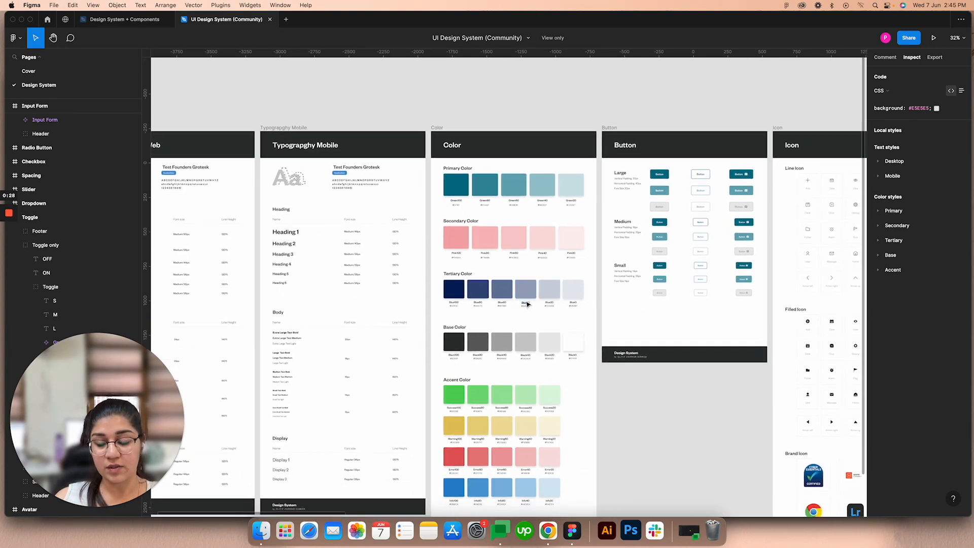
{"action": "scroll", "coordinate": [510, 302], "scroll_direction": "down", "scroll_amount": 5}
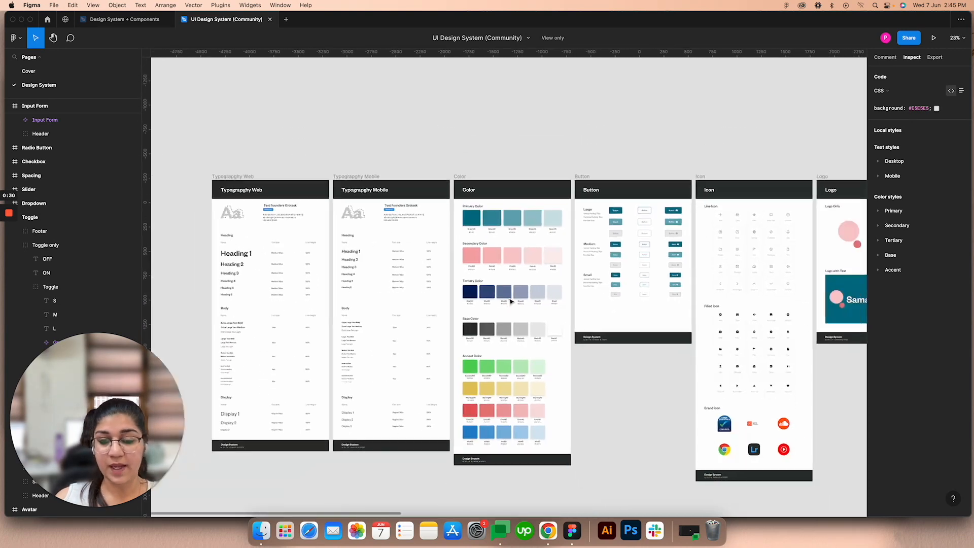
{"action": "left_click", "coordinate": [473, 259]}
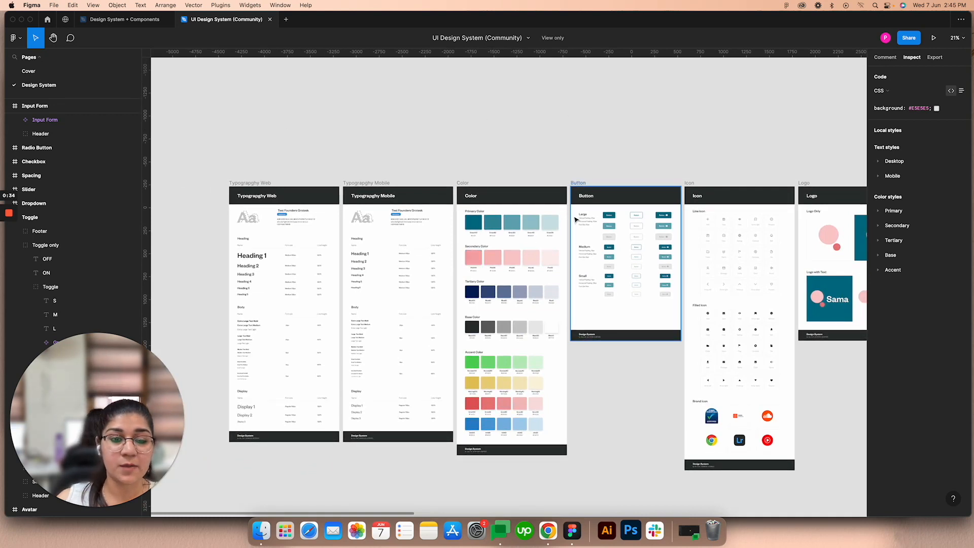
{"action": "scroll", "coordinate": [578, 221], "scroll_direction": "down", "scroll_amount": 2}
{"action": "mouse_move", "coordinate": [9, 231]}
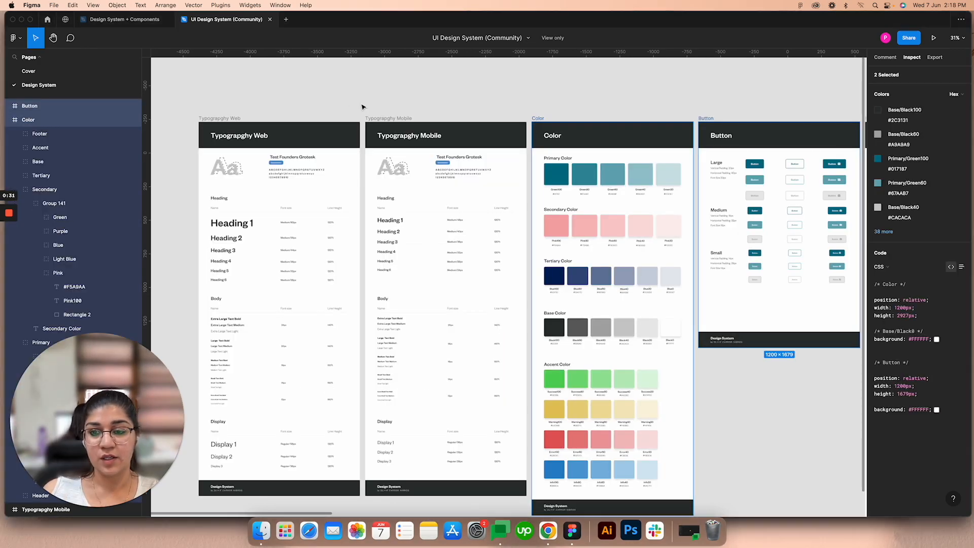
{"action": "scroll", "coordinate": [363, 105], "scroll_direction": "down", "scroll_amount": 3}
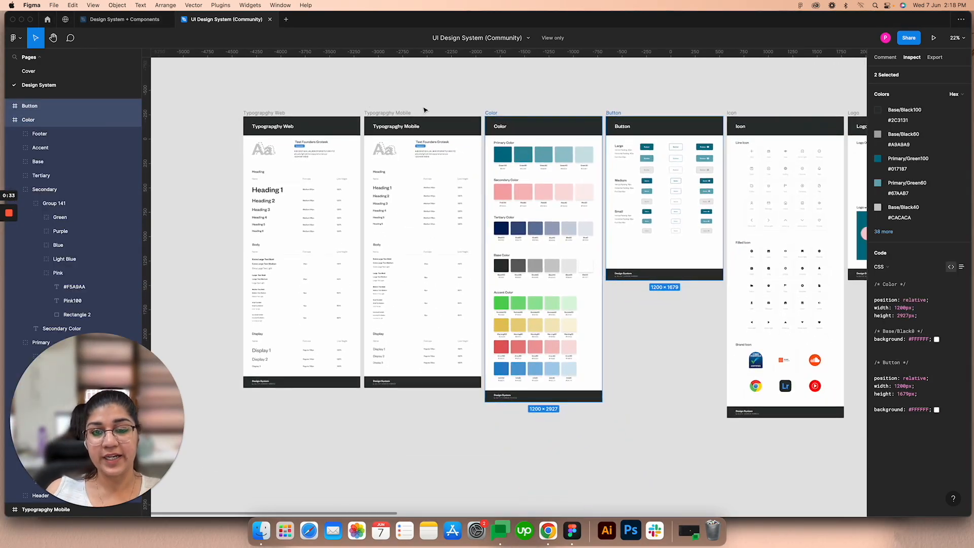
{"action": "left_click_drag", "start_coordinate": [480, 96], "coordinate": [434, 107]}
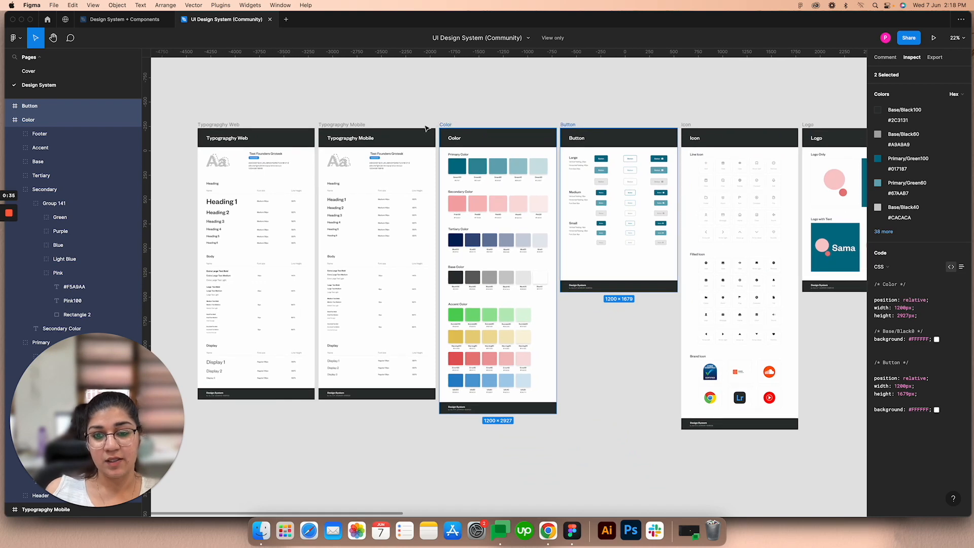
{"action": "scroll", "coordinate": [201, 156], "scroll_direction": "up", "scroll_amount": 5}
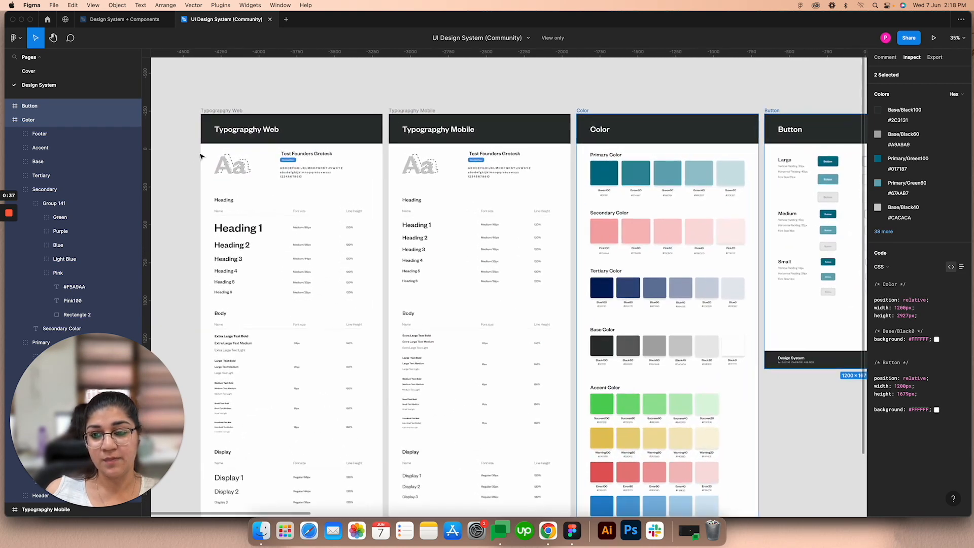
{"action": "scroll", "coordinate": [243, 228], "scroll_direction": "up", "scroll_amount": 1}
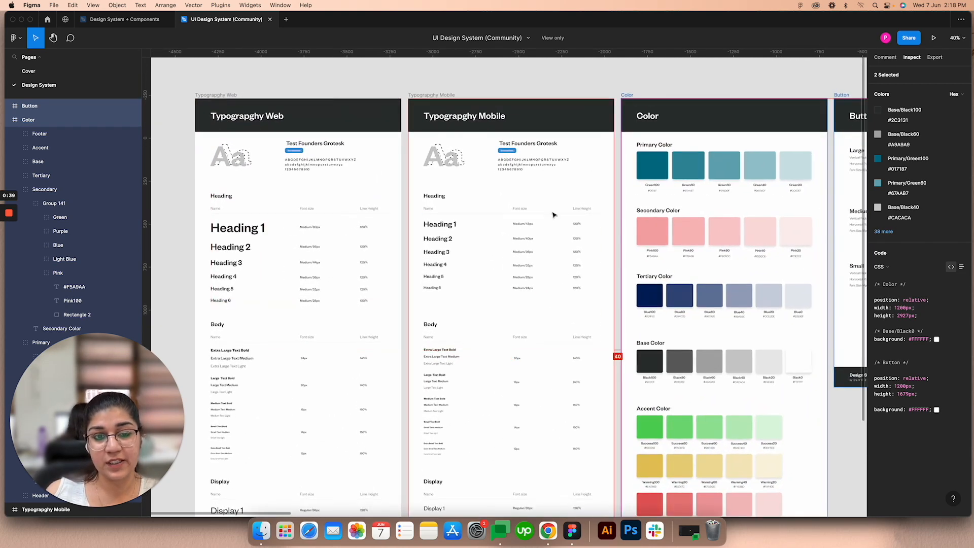
Step: Look through the Color, Button, Icon, Logo, Illustration, Avatar and Toggle boards of the design system
{"action": "scroll", "coordinate": [553, 215], "scroll_direction": "right", "scroll_amount": 5}
{"action": "scroll", "coordinate": [380, 209], "scroll_direction": "right", "scroll_amount": 4}
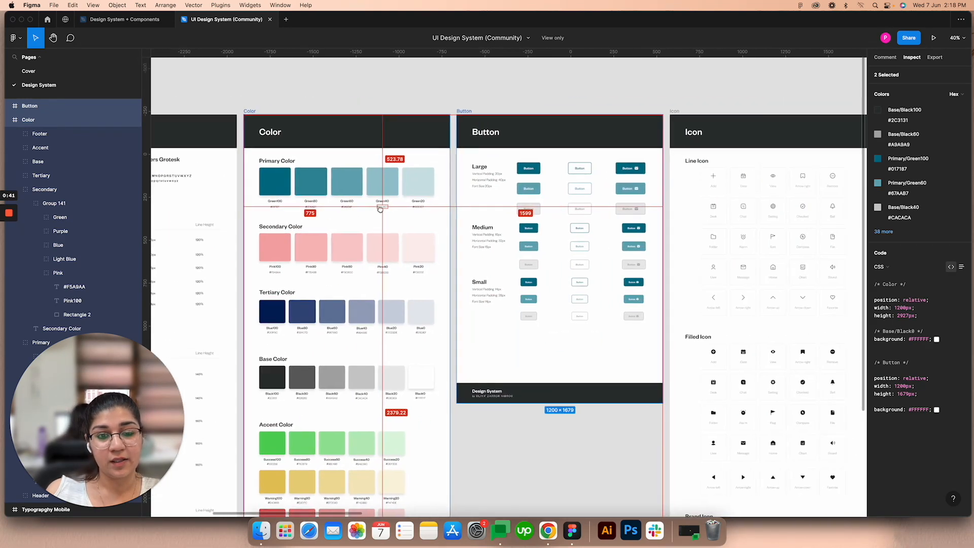
{"action": "scroll", "coordinate": [561, 233], "scroll_direction": "right", "scroll_amount": 4}
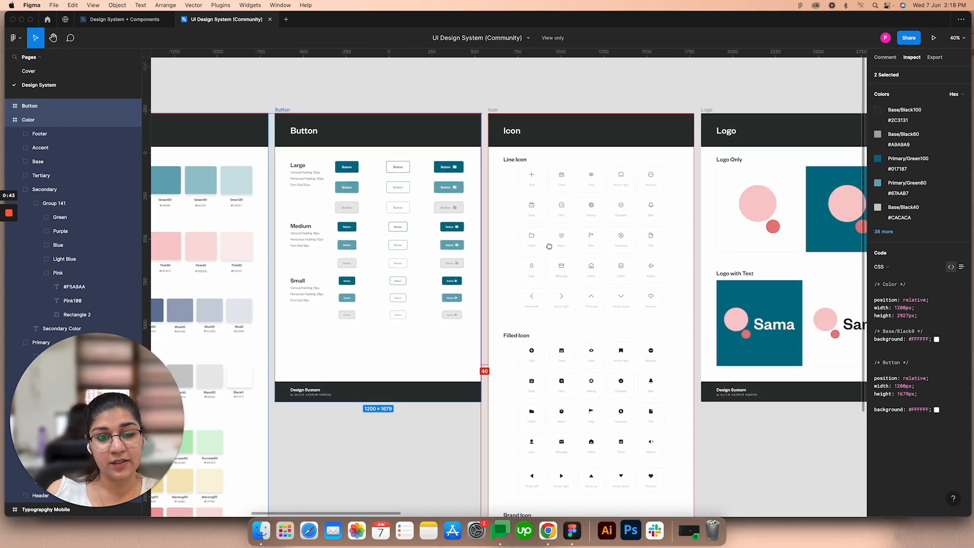
{"action": "scroll", "coordinate": [549, 246], "scroll_direction": "right", "scroll_amount": 4}
{"action": "scroll", "coordinate": [369, 259], "scroll_direction": "down", "scroll_amount": 5}
{"action": "scroll", "coordinate": [440, 254], "scroll_direction": "right", "scroll_amount": 2}
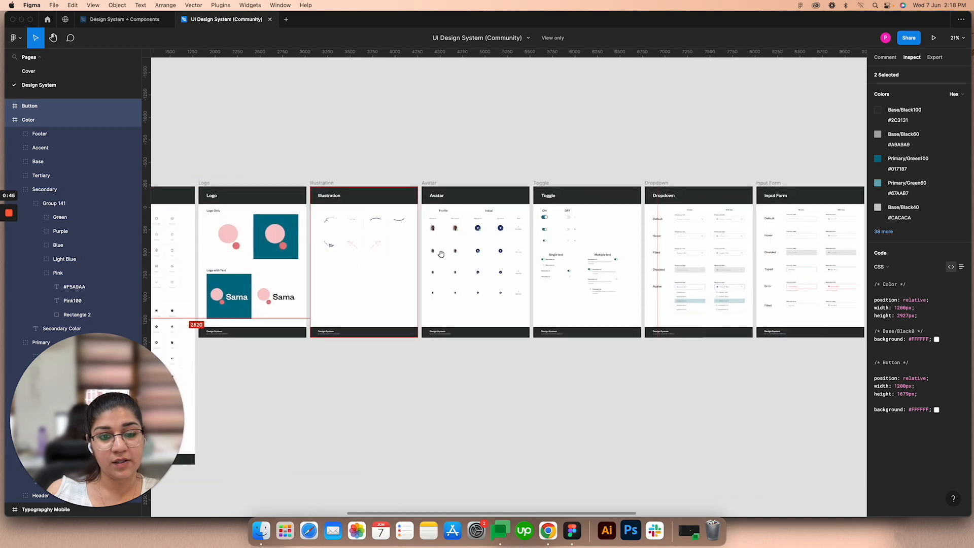
{"action": "scroll", "coordinate": [572, 223], "scroll_direction": "up", "scroll_amount": 4}
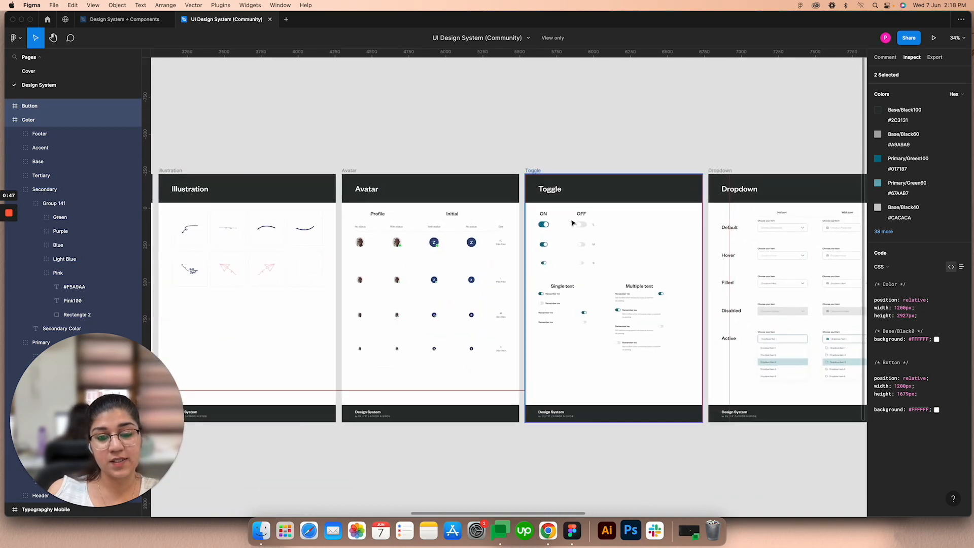
{"action": "scroll", "coordinate": [572, 223], "scroll_direction": "up", "scroll_amount": 2}
{"action": "scroll", "coordinate": [508, 231], "scroll_direction": "right", "scroll_amount": 2}
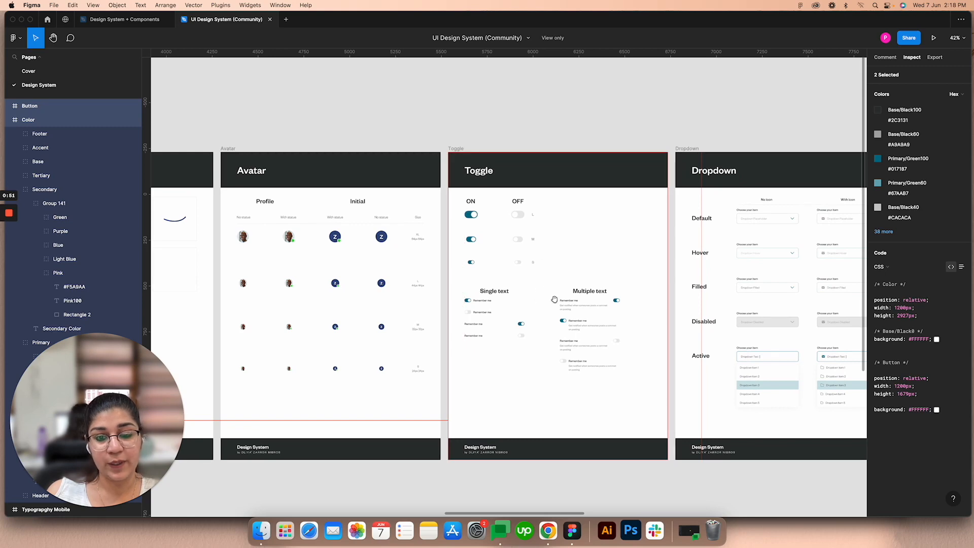
Step: Inspect the Dropdown and Input Form component states, plus the Spacing and Checkbox boards, and return to the first boards
{"action": "left_click_drag", "start_coordinate": [615, 248], "coordinate": [361, 243]}
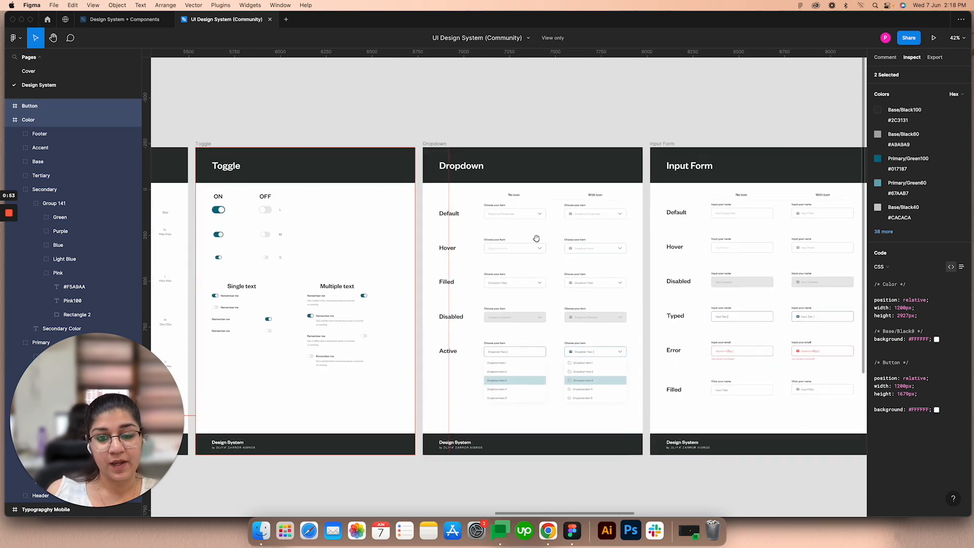
{"action": "left_click_drag", "start_coordinate": [536, 239], "coordinate": [494, 251]}
{"action": "scroll", "coordinate": [701, 221], "scroll_direction": "up", "scroll_amount": 1}
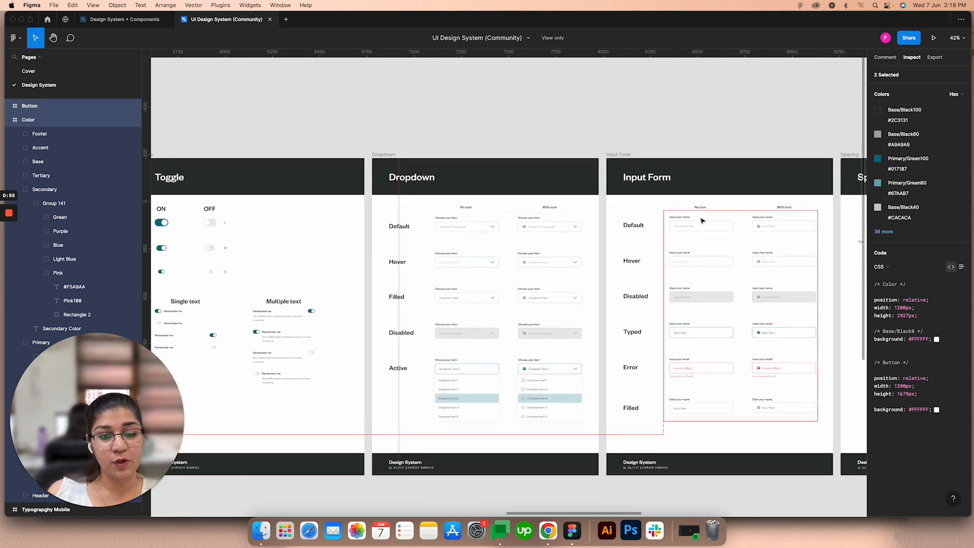
{"action": "scroll", "coordinate": [702, 221], "scroll_direction": "up", "scroll_amount": 2}
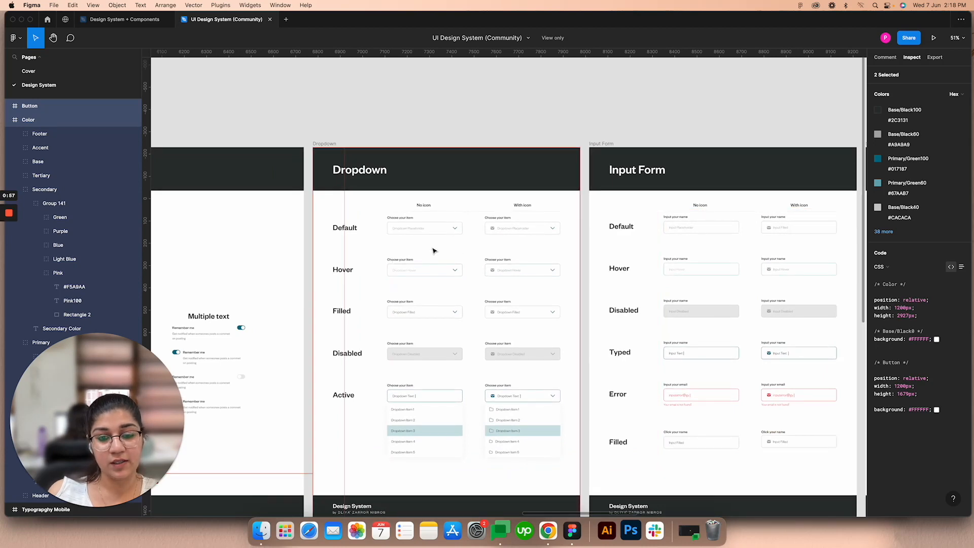
{"action": "scroll", "coordinate": [482, 238], "scroll_direction": "right", "scroll_amount": 5}
{"action": "scroll", "coordinate": [482, 236], "scroll_direction": "down", "scroll_amount": 5}
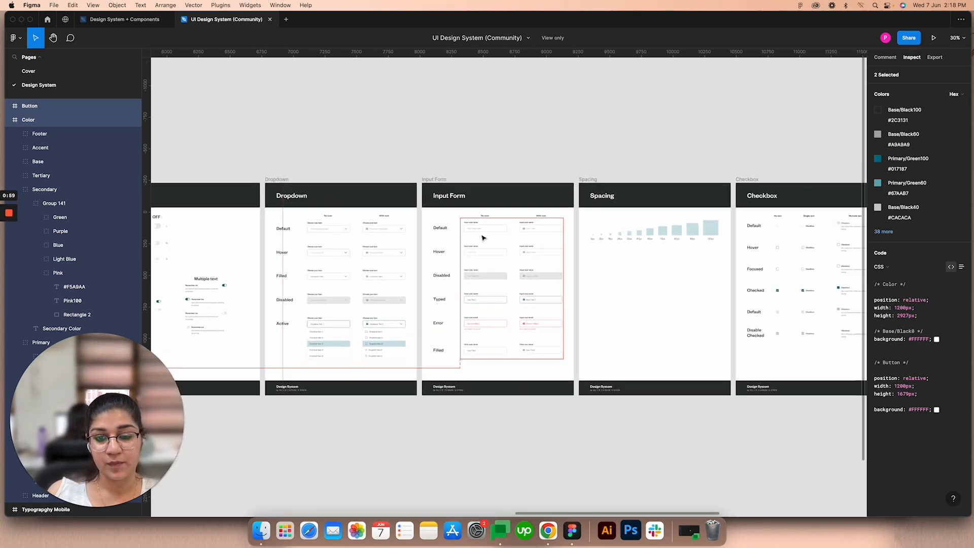
{"action": "scroll", "coordinate": [335, 198], "scroll_direction": "left", "scroll_amount": 10}
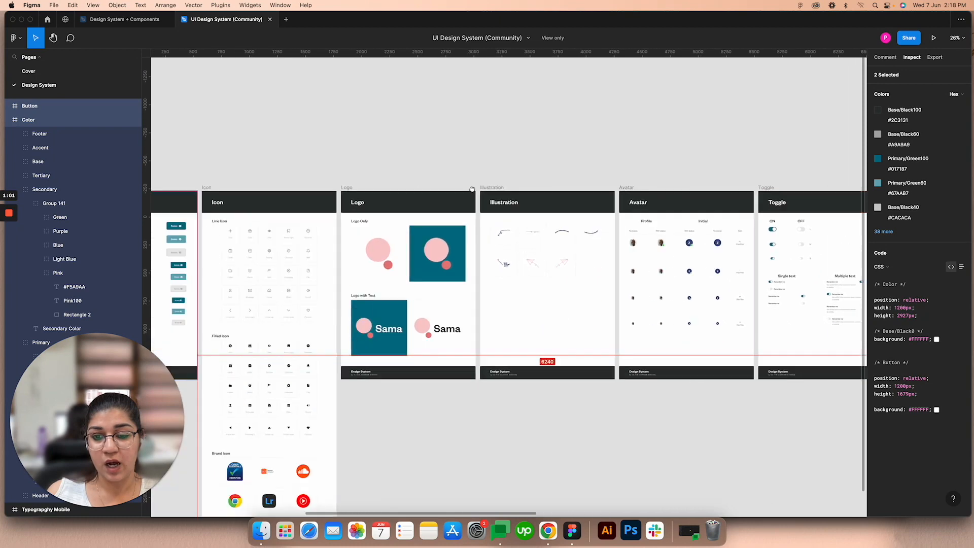
{"action": "mouse_move", "coordinate": [11, 217]}
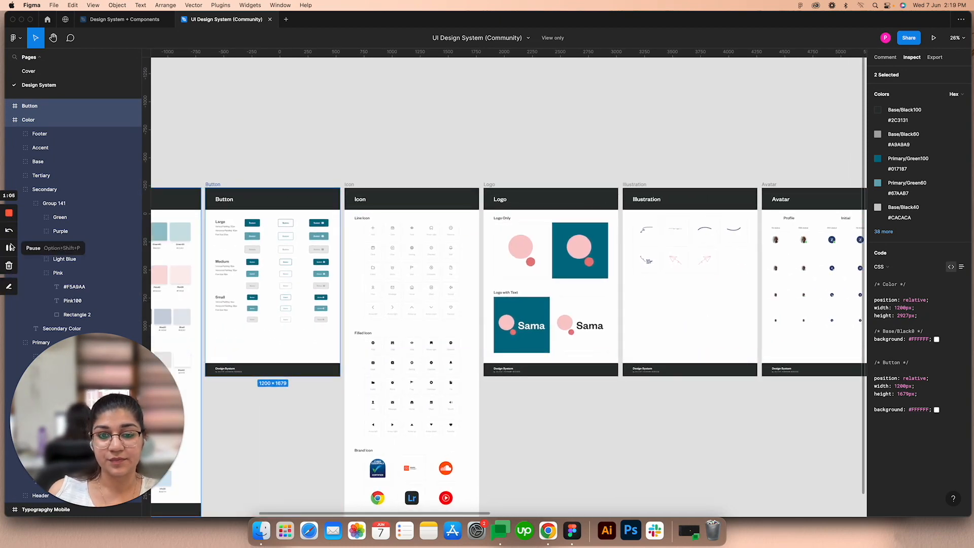
{"action": "left_click", "coordinate": [10, 247]}
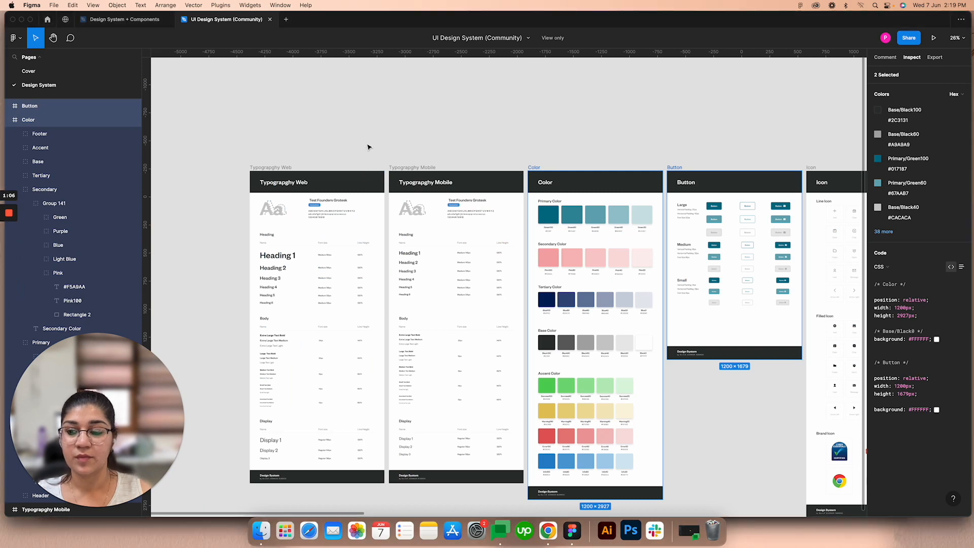
Step: Switch to the Design System + Components file and draw a rectangle about 205 × 168 on the empty canvas beside the Color board
{"action": "left_click", "coordinate": [144, 20]}
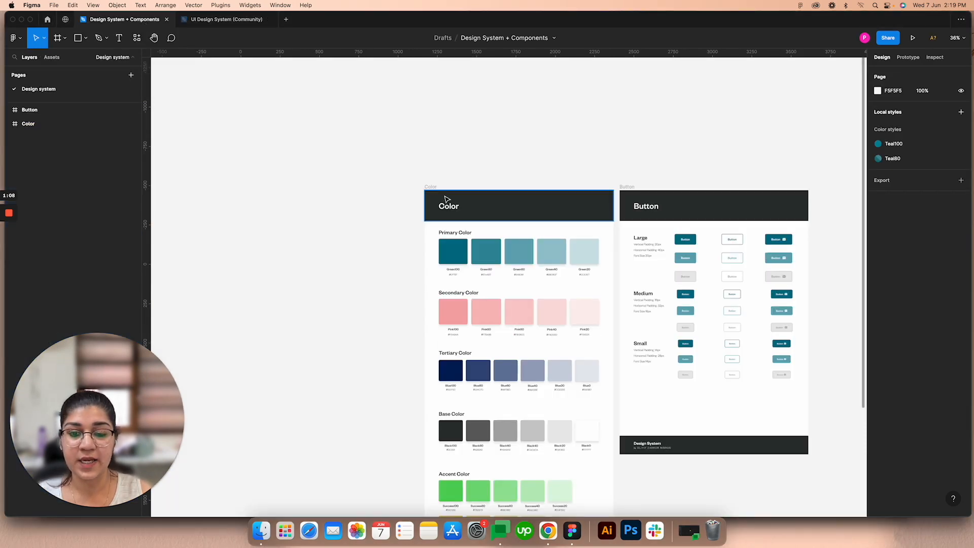
{"action": "scroll", "coordinate": [333, 185], "scroll_direction": "up", "scroll_amount": 5}
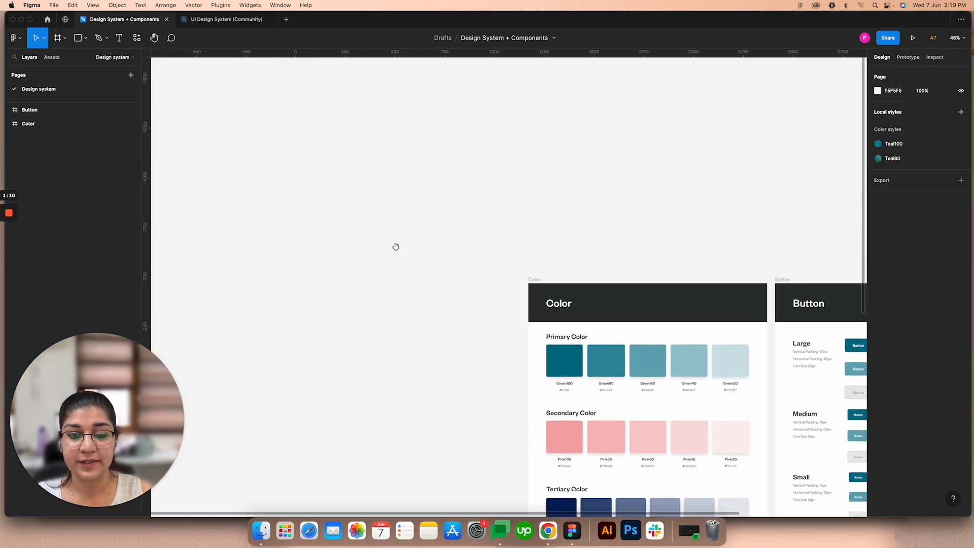
{"action": "scroll", "coordinate": [260, 155], "scroll_direction": "up", "scroll_amount": 5}
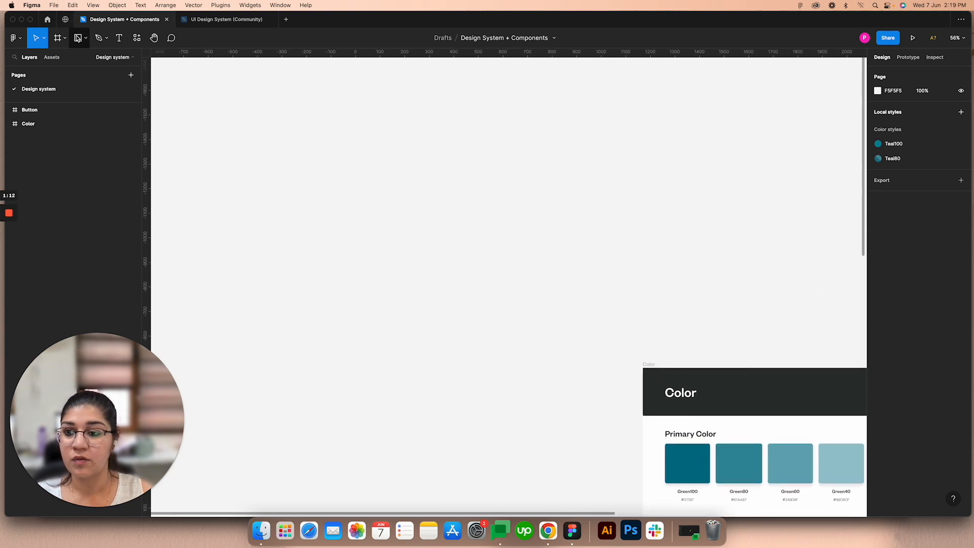
{"action": "left_click", "coordinate": [78, 38]}
{"action": "left_click_drag", "start_coordinate": [256, 128], "coordinate": [306, 169]}
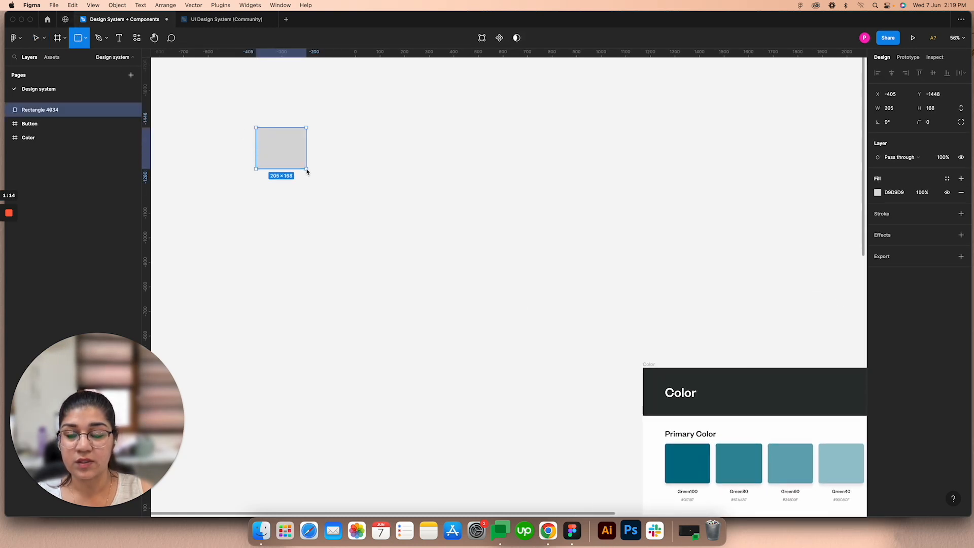
{"action": "scroll", "coordinate": [257, 130], "scroll_direction": "up", "scroll_amount": 15}
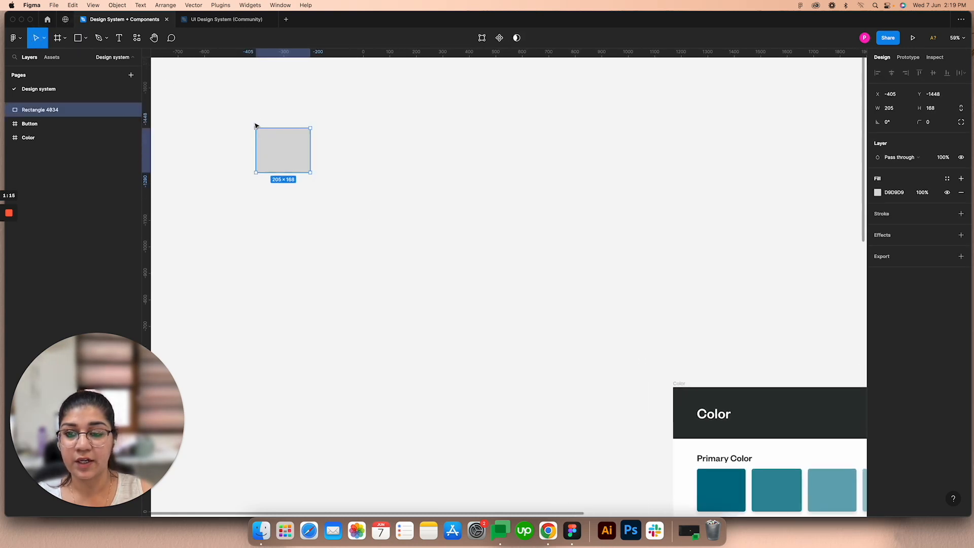
Step: Fill the rectangle with the teal document color 017187 and place a duplicate of it directly below
{"action": "left_click", "coordinate": [878, 193]}
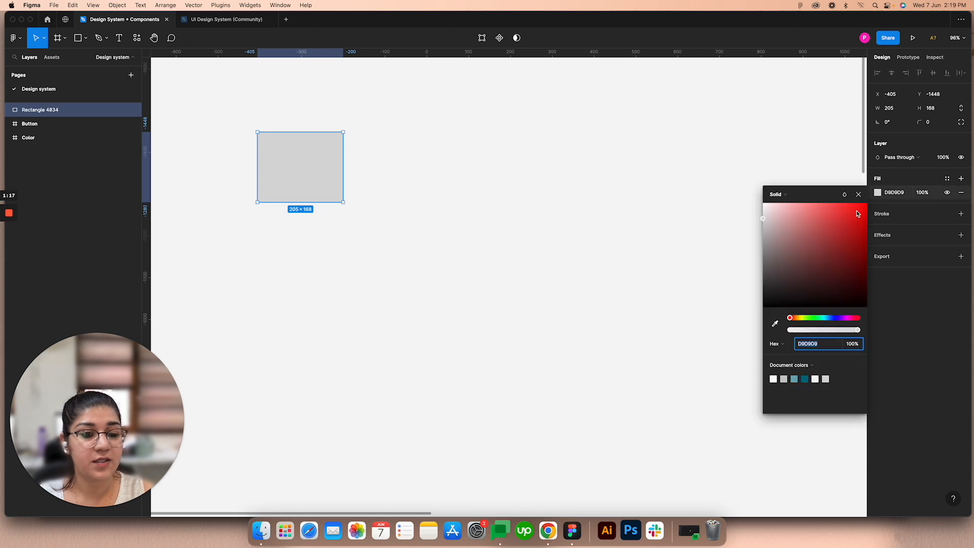
{"action": "left_click", "coordinate": [805, 378]}
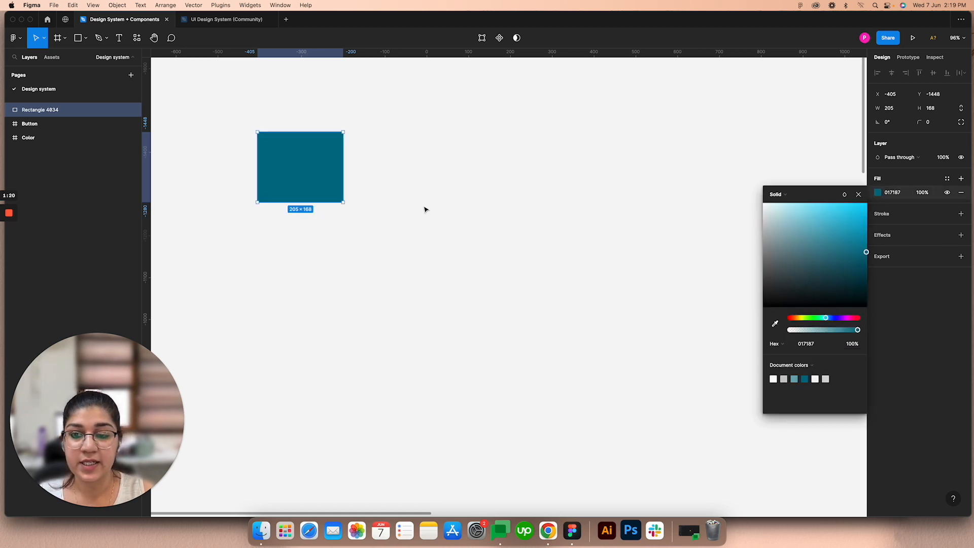
{"action": "scroll", "coordinate": [284, 164], "scroll_direction": "up", "scroll_amount": 3}
{"action": "left_click_drag", "start_coordinate": [299, 155], "coordinate": [302, 260]}
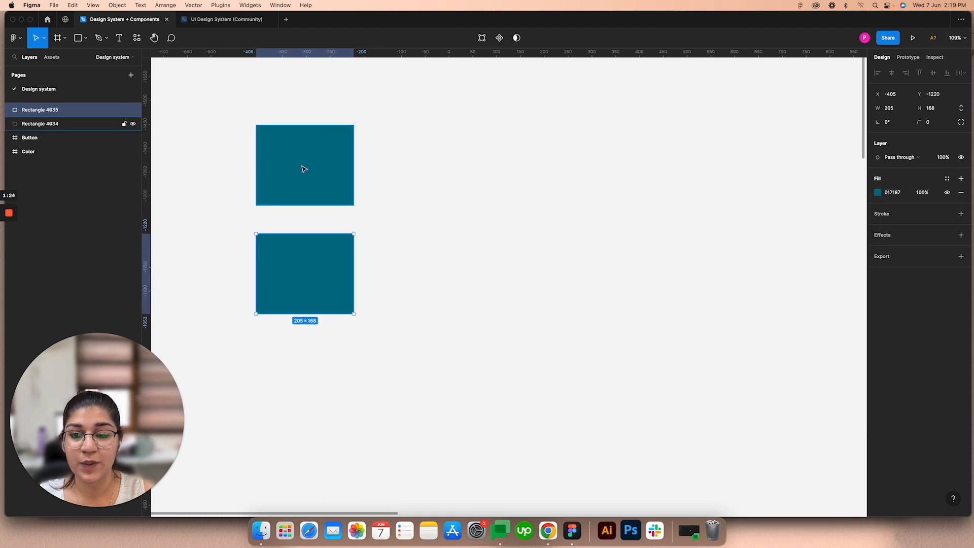
Step: Change the lower rectangle's fill to a bright pink and deselect it
{"action": "left_click", "coordinate": [877, 193]}
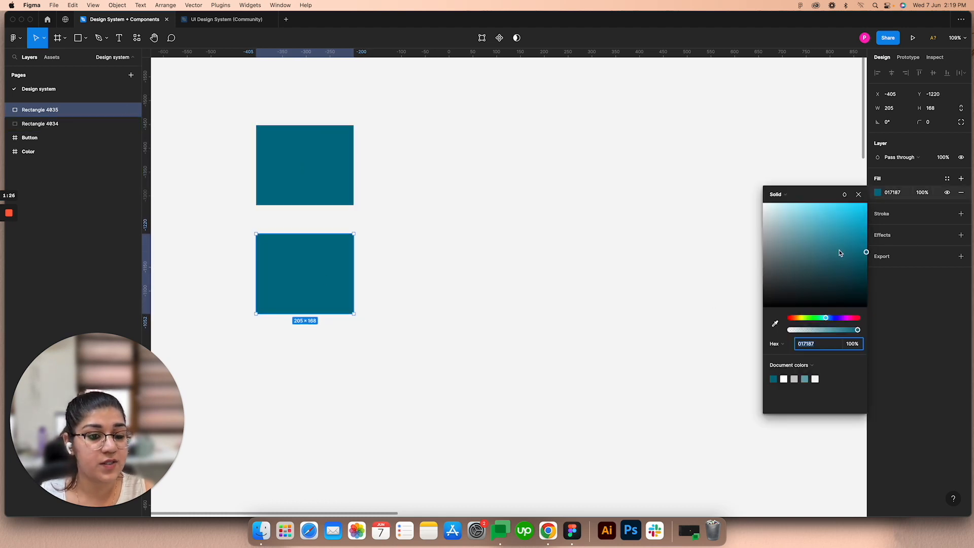
{"action": "left_click_drag", "start_coordinate": [839, 252], "coordinate": [864, 212]}
{"action": "left_click_drag", "start_coordinate": [826, 320], "coordinate": [854, 321]}
{"action": "left_click", "coordinate": [463, 204]}
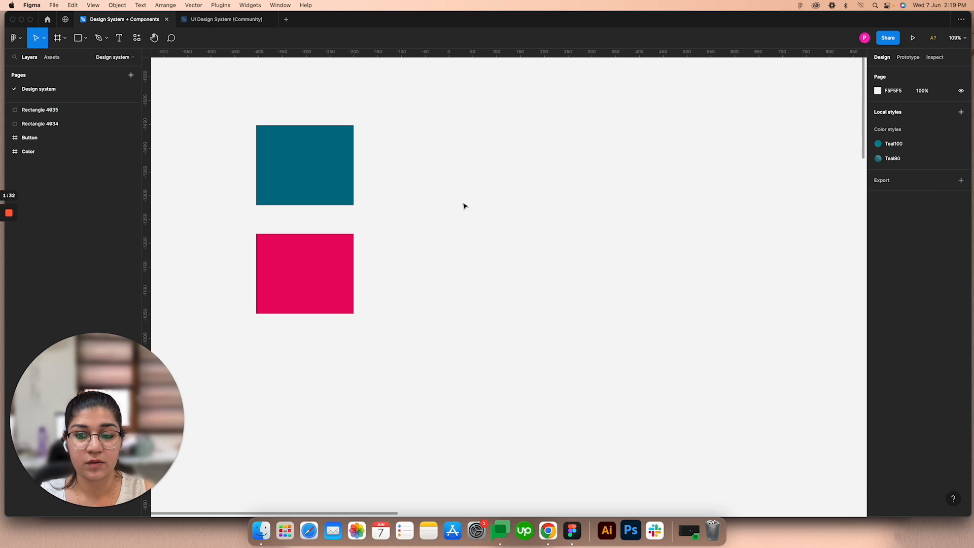
Step: Create a color style named Primary from the teal rectangle's fill
{"action": "left_click", "coordinate": [298, 168]}
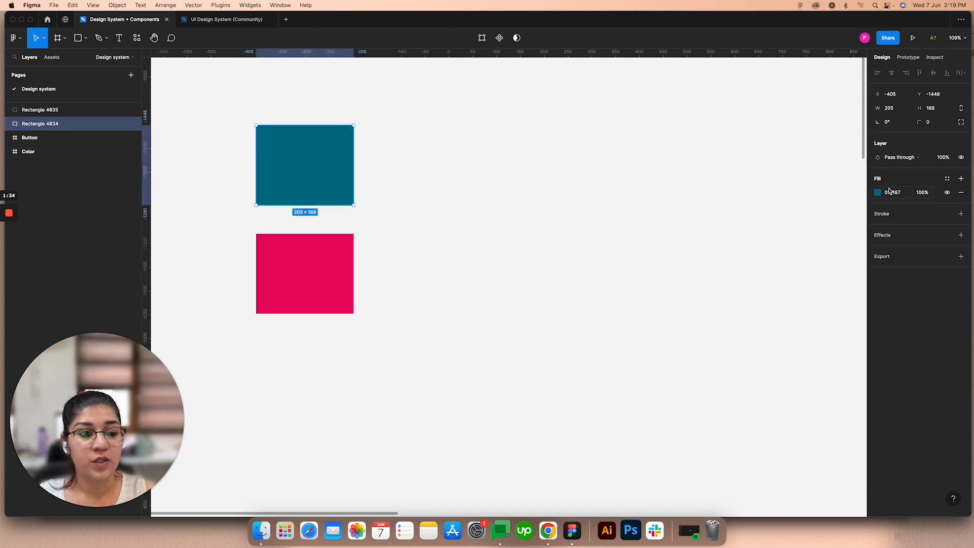
{"action": "left_click", "coordinate": [948, 179]}
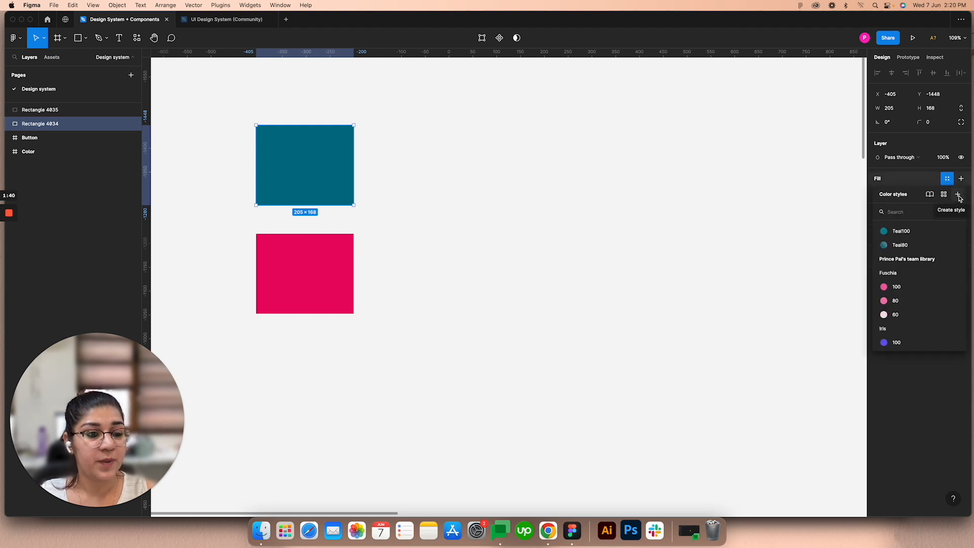
{"action": "left_click", "coordinate": [958, 196]}
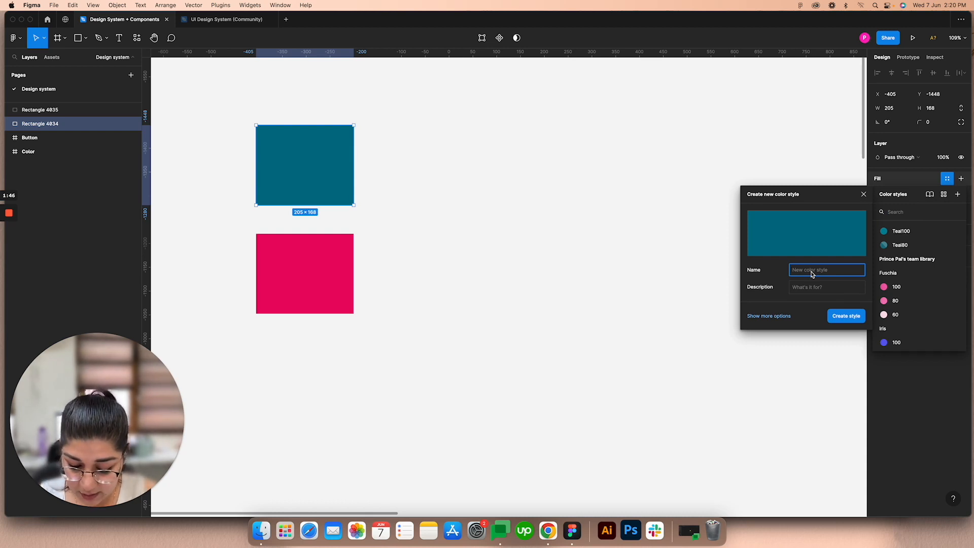
{"action": "type", "text": "Pi"}
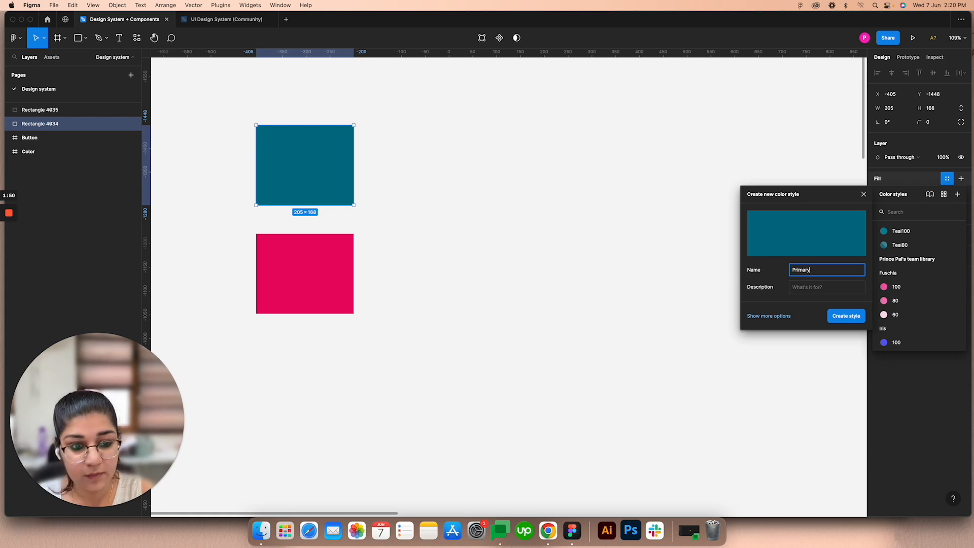
{"action": "left_click", "coordinate": [844, 316]}
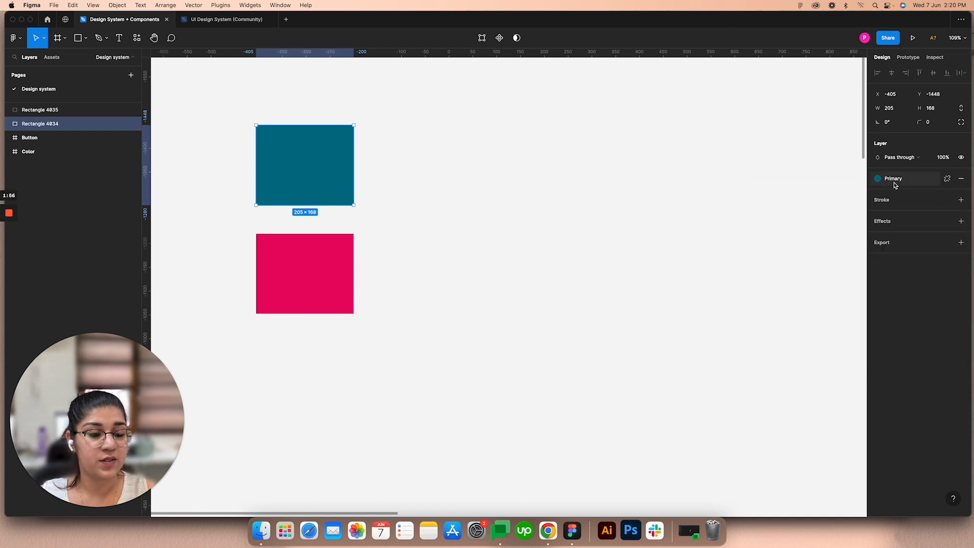
Step: Create a color style named Secondary from the pink rectangle's fill
{"action": "left_click", "coordinate": [301, 261]}
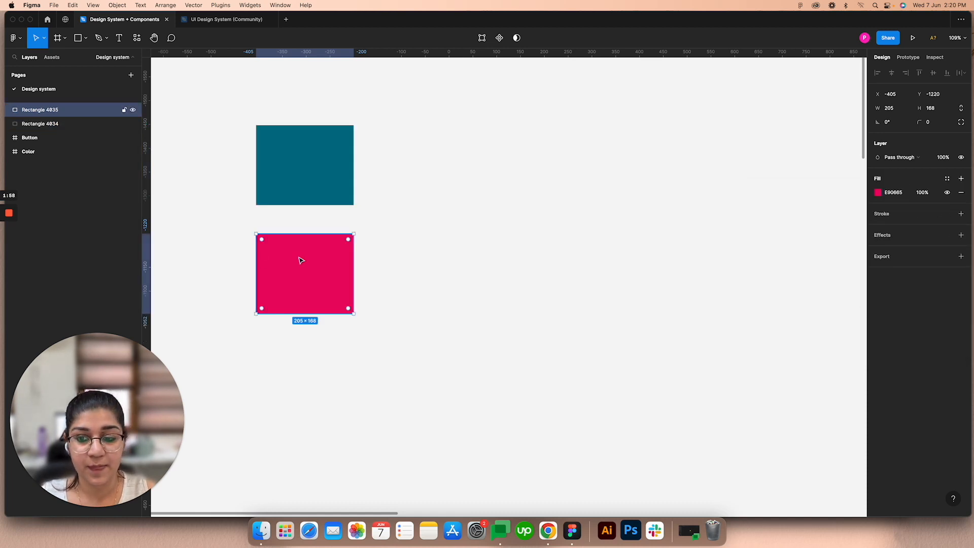
{"action": "left_click", "coordinate": [946, 179]}
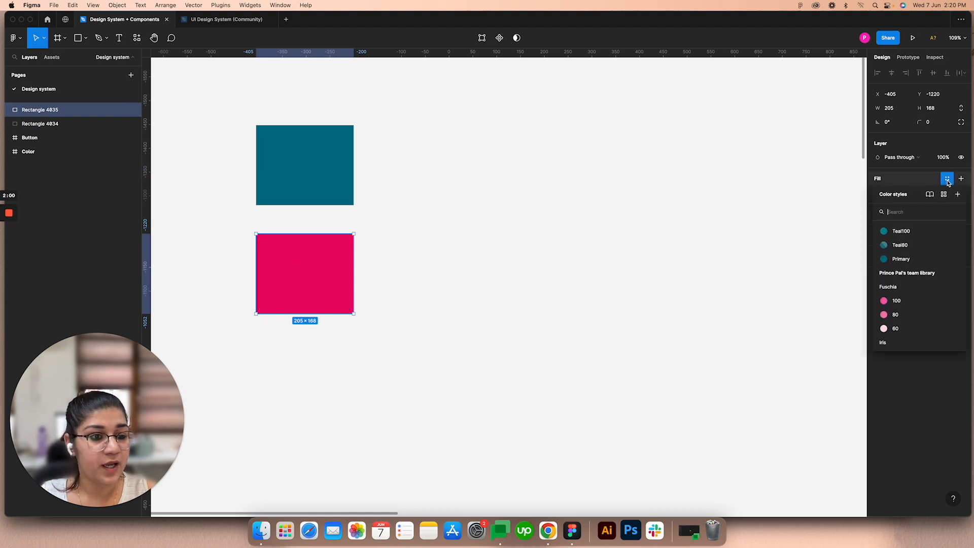
{"action": "left_click", "coordinate": [958, 195]}
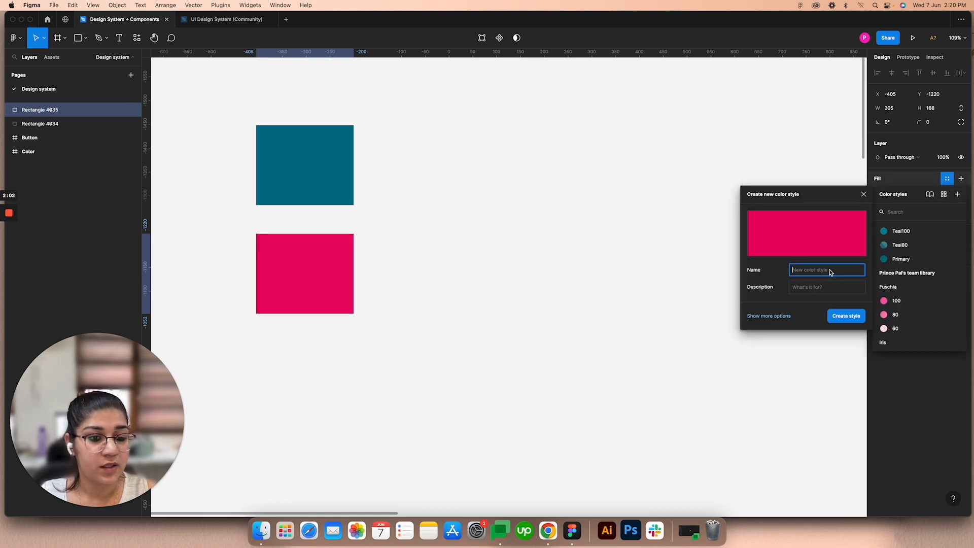
{"action": "type", "text": "Secondary"}
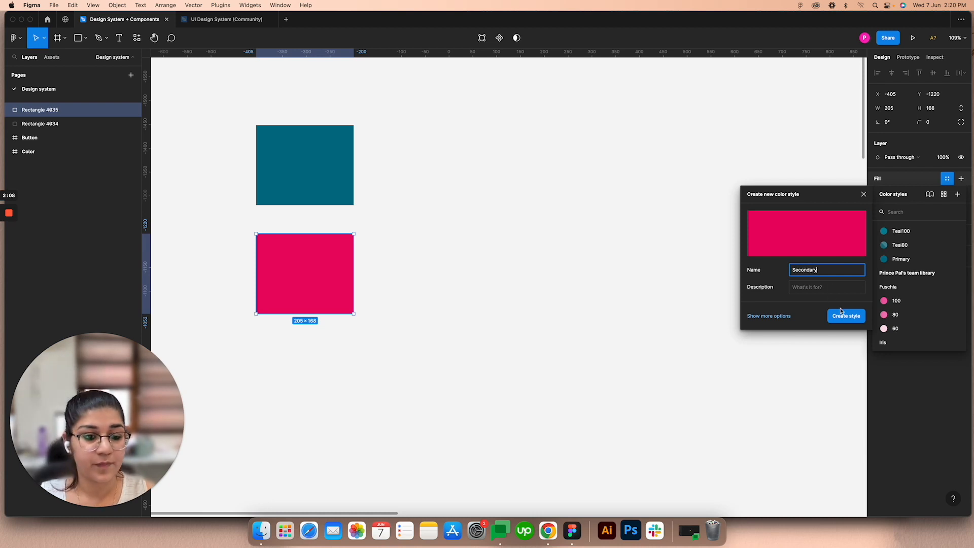
{"action": "left_click", "coordinate": [839, 311]}
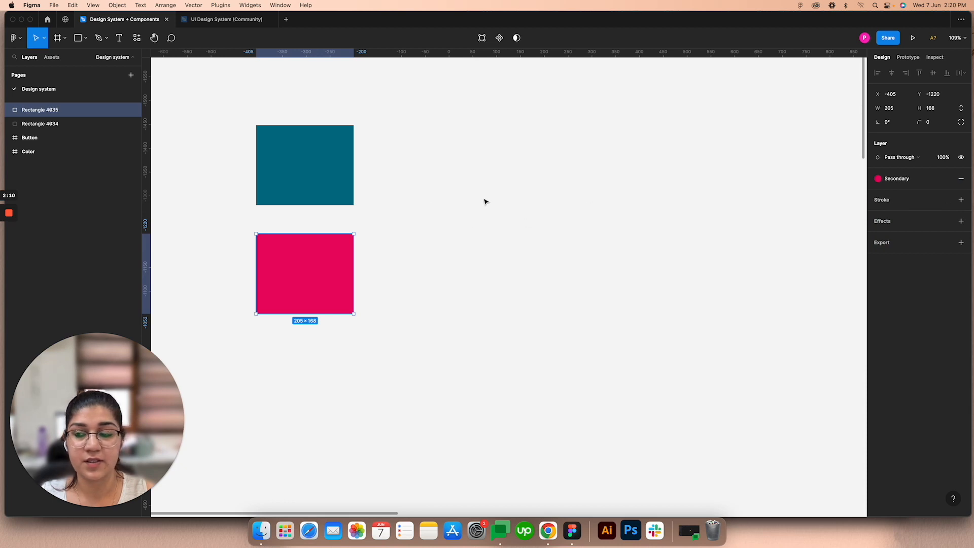
Step: Draw a rectangle about 372 × 197 beside the two color samples and align its upper edge with the teal rectangle
{"action": "left_click", "coordinate": [80, 40]}
{"action": "mouse_move", "coordinate": [411, 143]}
{"action": "left_mouse_down"}
{"action": "mouse_move", "coordinate": [454, 178]}
{"action": "mouse_move", "coordinate": [589, 239]}
{"action": "left_mouse_up"}
{"action": "scroll", "coordinate": [567, 212], "scroll_direction": "up", "scroll_amount": 1}
{"action": "scroll", "coordinate": [567, 212], "scroll_direction": "up", "scroll_amount": 3}
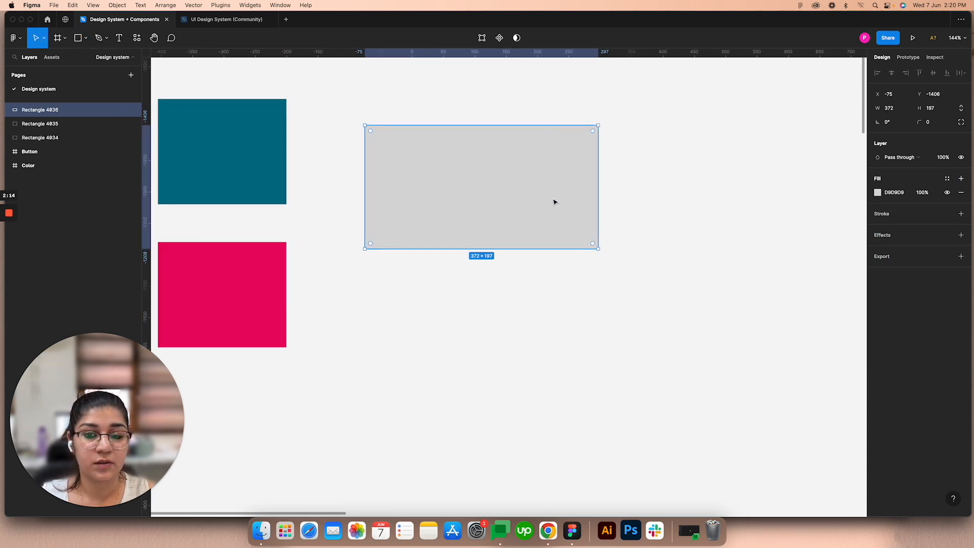
{"action": "scroll", "coordinate": [554, 202], "scroll_direction": "up", "scroll_amount": 3}
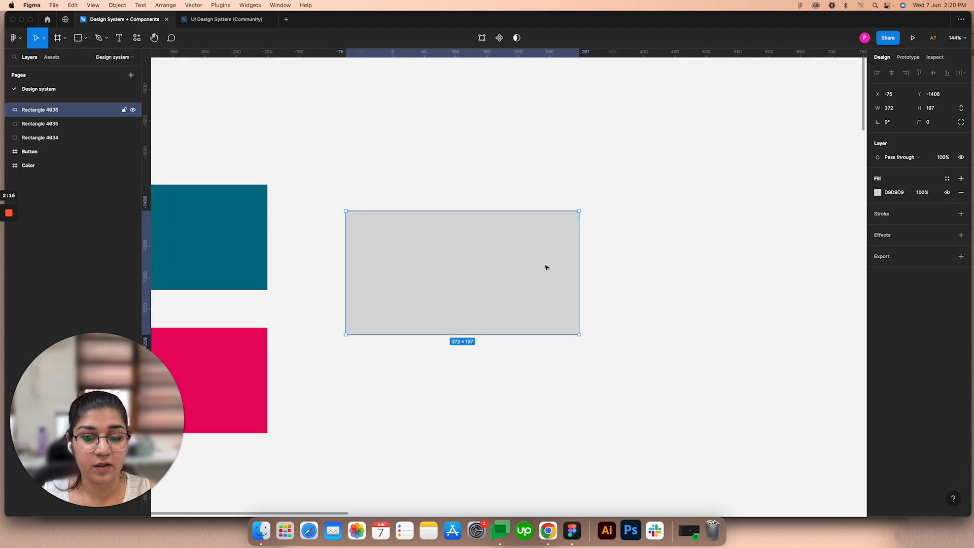
{"action": "left_click_drag", "start_coordinate": [546, 267], "coordinate": [561, 248]}
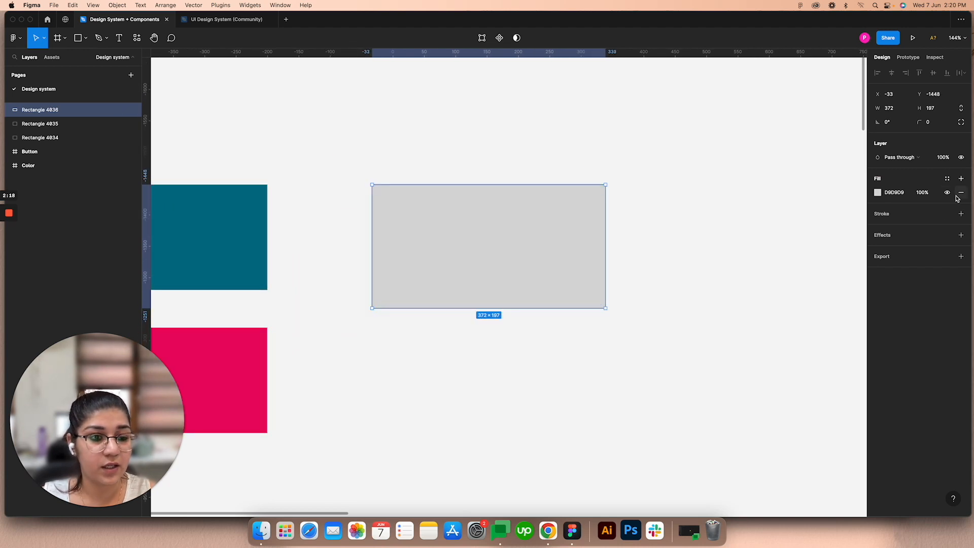
Step: Try the Teal100 and Secondary color styles on the new rectangle's fill, ending with the Primary style applied
{"action": "left_click", "coordinate": [946, 178]}
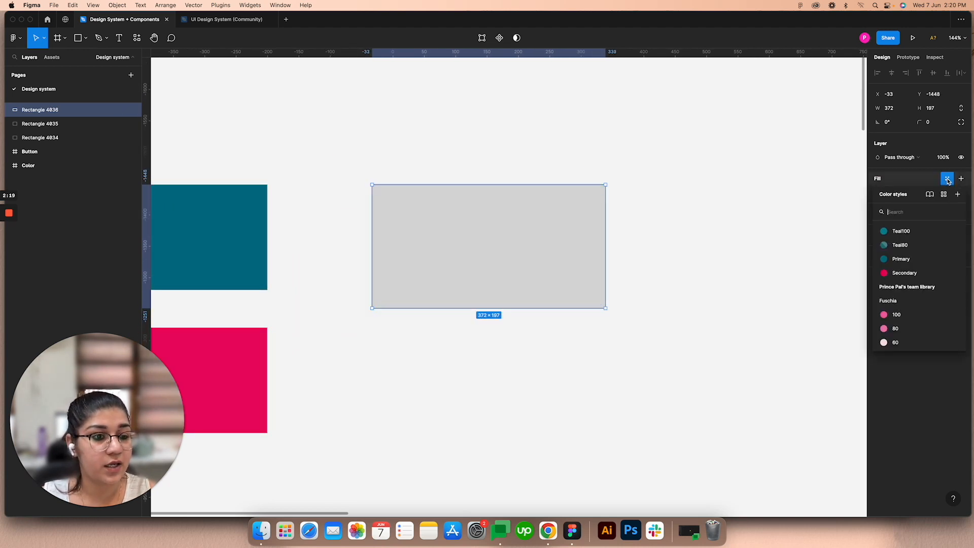
{"action": "left_click", "coordinate": [902, 232]}
{"action": "left_click", "coordinate": [893, 181]}
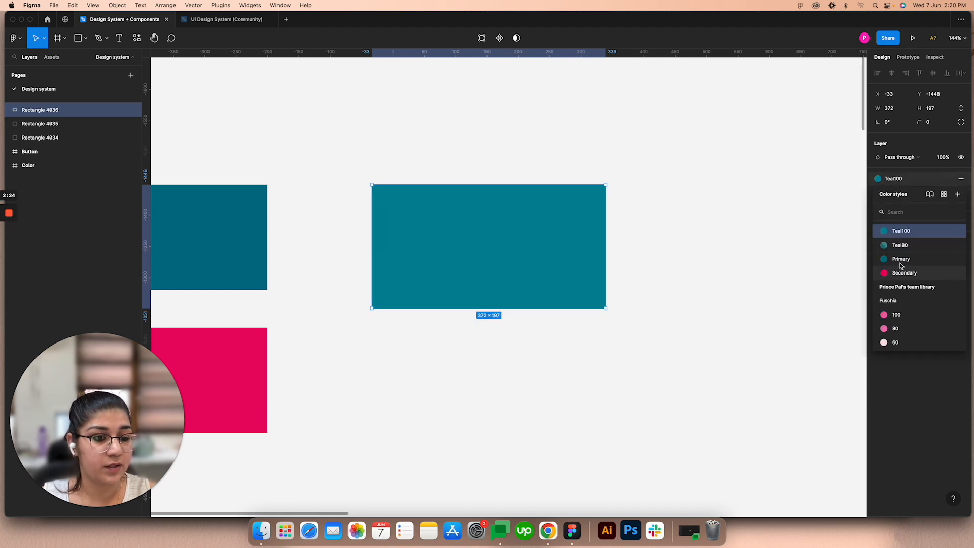
{"action": "left_click", "coordinate": [903, 273]}
{"action": "left_click", "coordinate": [890, 179]}
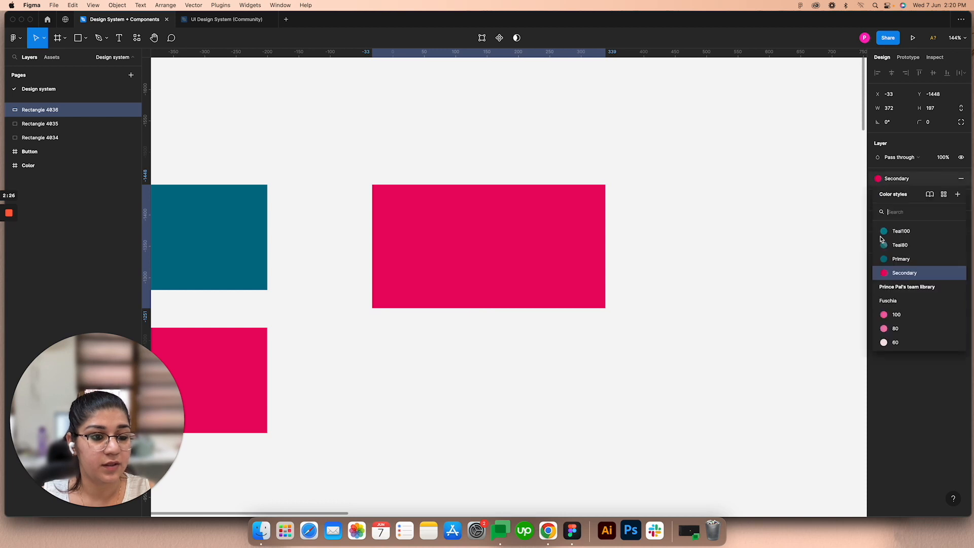
{"action": "left_click", "coordinate": [898, 259]}
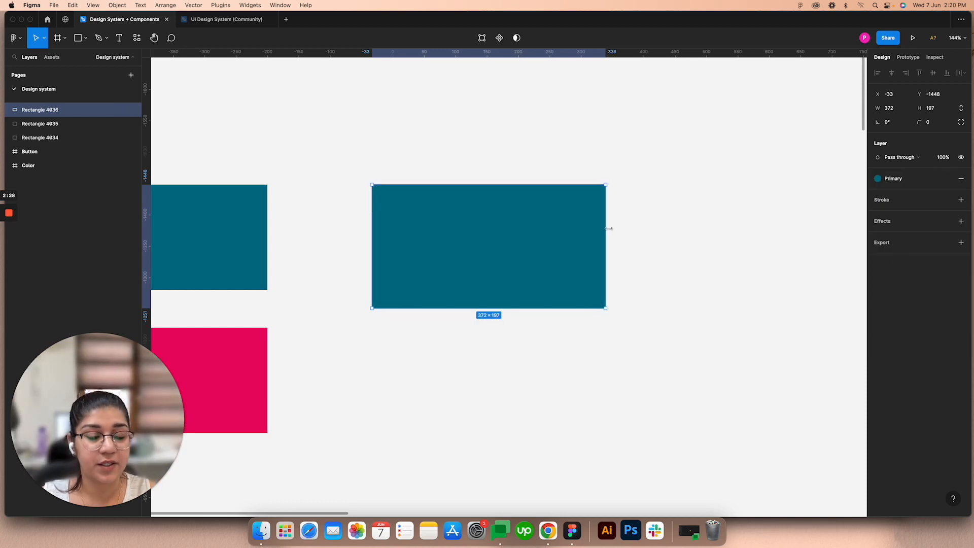
{"action": "mouse_move", "coordinate": [8, 213]}
{"action": "left_click", "coordinate": [6, 248]}
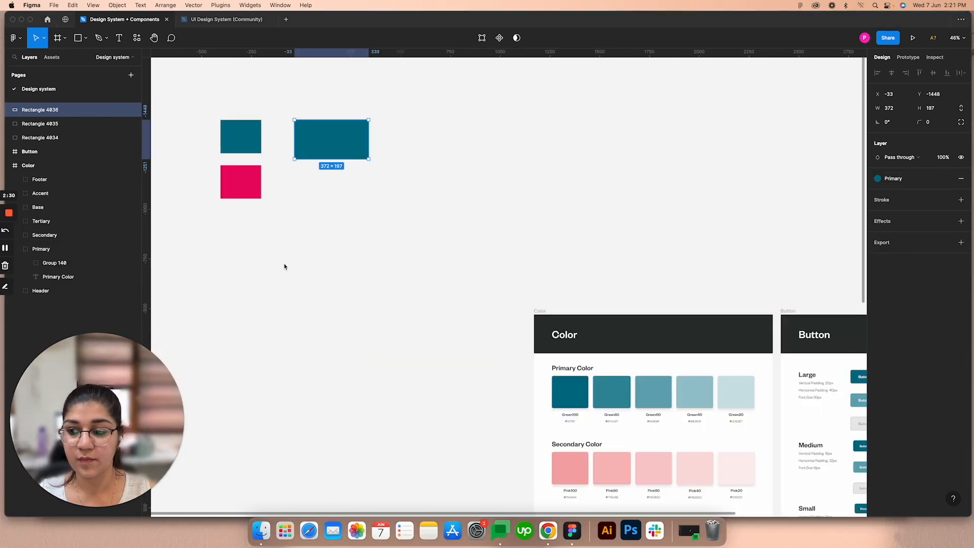
Step: Inspect the Color board's Green100 swatch and its Primary, Secondary, Tertiary, Base and Accent color groups
{"action": "scroll", "coordinate": [443, 256], "scroll_direction": "down", "scroll_amount": 2}
{"action": "scroll", "coordinate": [443, 256], "scroll_direction": "right", "scroll_amount": 1}
{"action": "scroll", "coordinate": [431, 239], "scroll_direction": "down", "scroll_amount": 5}
{"action": "scroll", "coordinate": [431, 239], "scroll_direction": "right", "scroll_amount": 4}
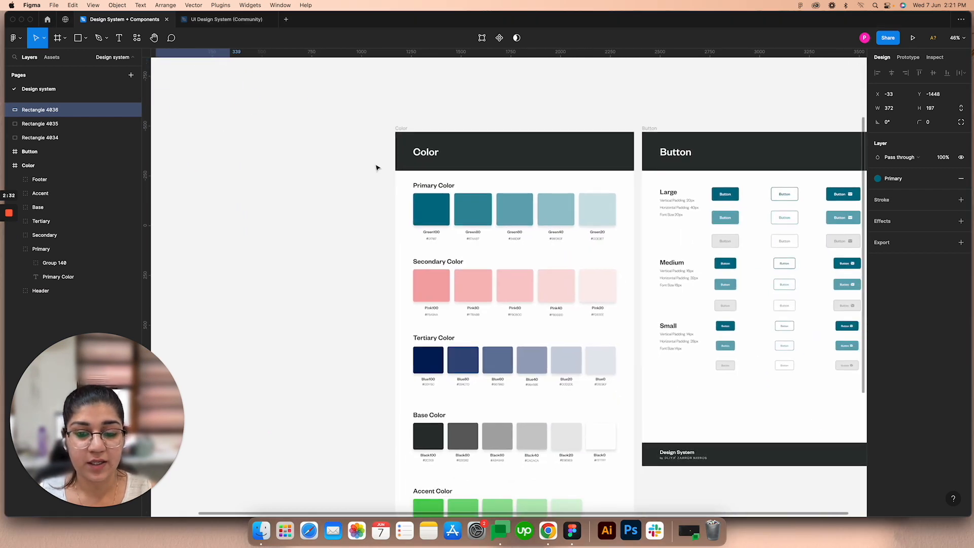
{"action": "scroll", "coordinate": [424, 218], "scroll_direction": "up", "scroll_amount": 3}
{"action": "scroll", "coordinate": [459, 221], "scroll_direction": "up", "scroll_amount": 5}
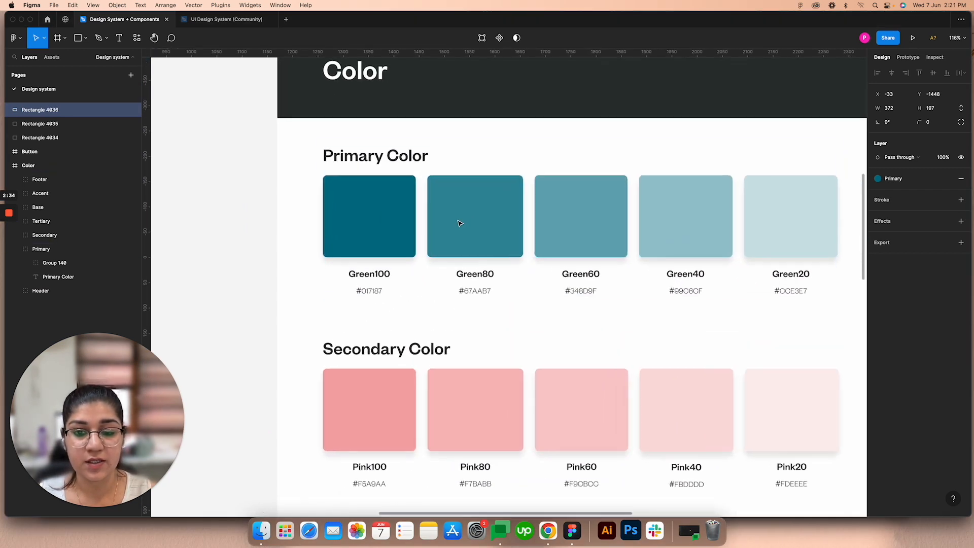
{"action": "left_click", "coordinate": [391, 222]}
{"action": "double_click", "coordinate": [391, 222]}
{"action": "scroll", "coordinate": [478, 251], "scroll_direction": "down", "scroll_amount": 2}
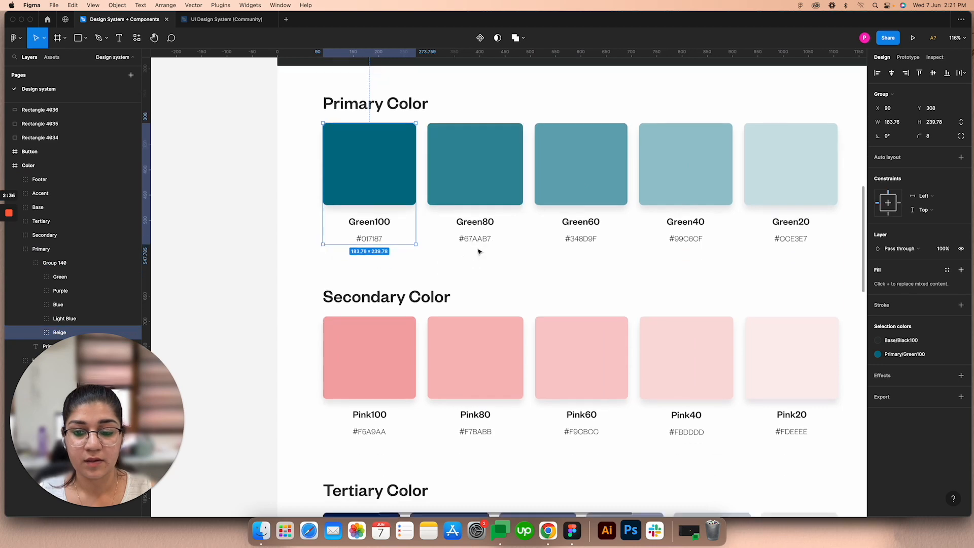
{"action": "scroll", "coordinate": [479, 252], "scroll_direction": "down", "scroll_amount": 3}
{"action": "scroll", "coordinate": [476, 252], "scroll_direction": "down", "scroll_amount": 5}
{"action": "scroll", "coordinate": [523, 337], "scroll_direction": "down", "scroll_amount": 1}
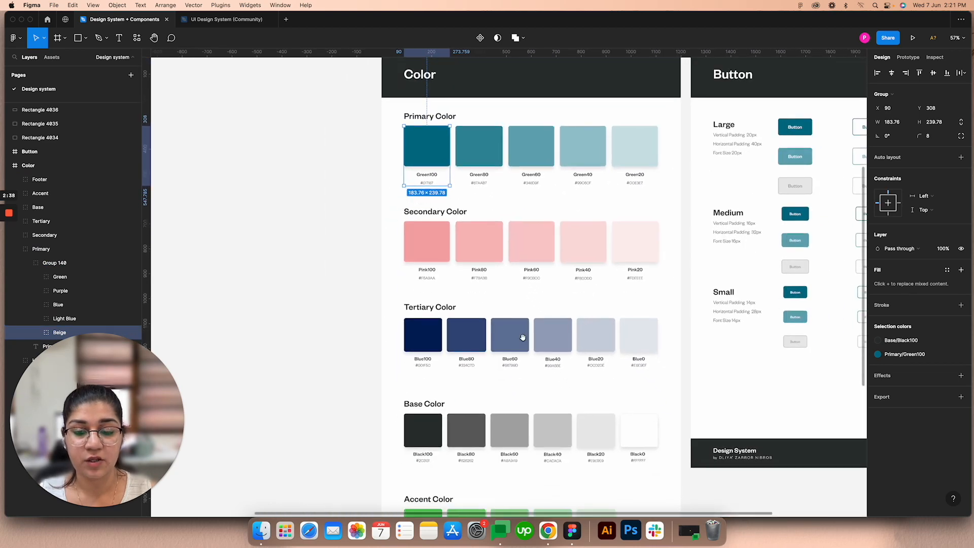
{"action": "scroll", "coordinate": [522, 337], "scroll_direction": "down", "scroll_amount": 5}
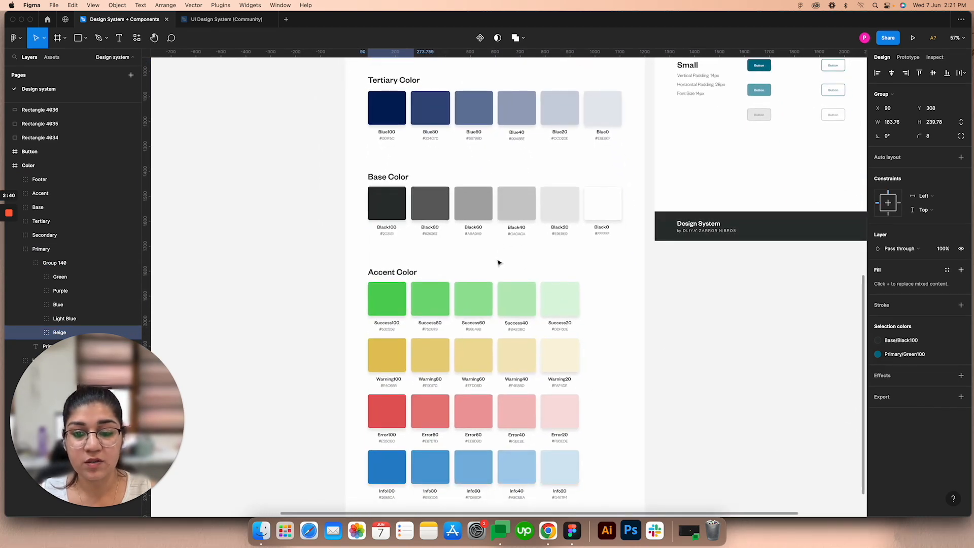
{"action": "scroll", "coordinate": [413, 270], "scroll_direction": "down", "scroll_amount": 1}
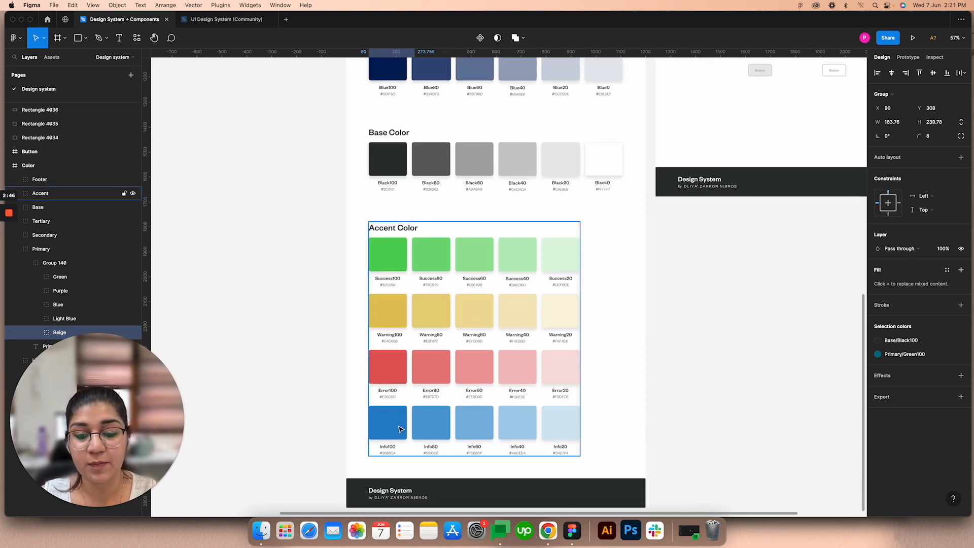
{"action": "scroll", "coordinate": [469, 375], "scroll_direction": "down", "scroll_amount": 3}
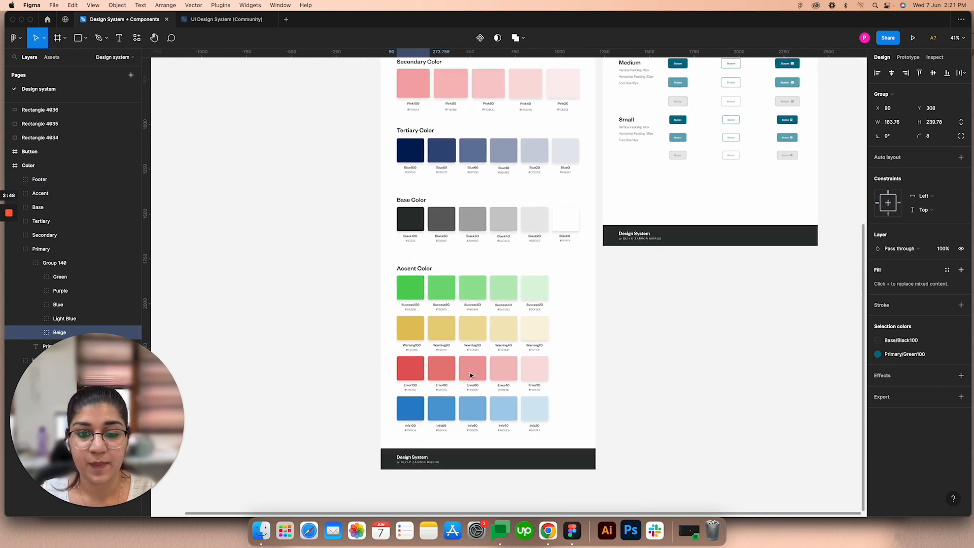
Step: Return to the start of the Color board and examine the Large, Medium and Small variants on the Button board
{"action": "scroll", "coordinate": [584, 253], "scroll_direction": "up", "scroll_amount": 3}
{"action": "scroll", "coordinate": [628, 289], "scroll_direction": "left", "scroll_amount": 2}
{"action": "scroll", "coordinate": [629, 289], "scroll_direction": "up", "scroll_amount": 1}
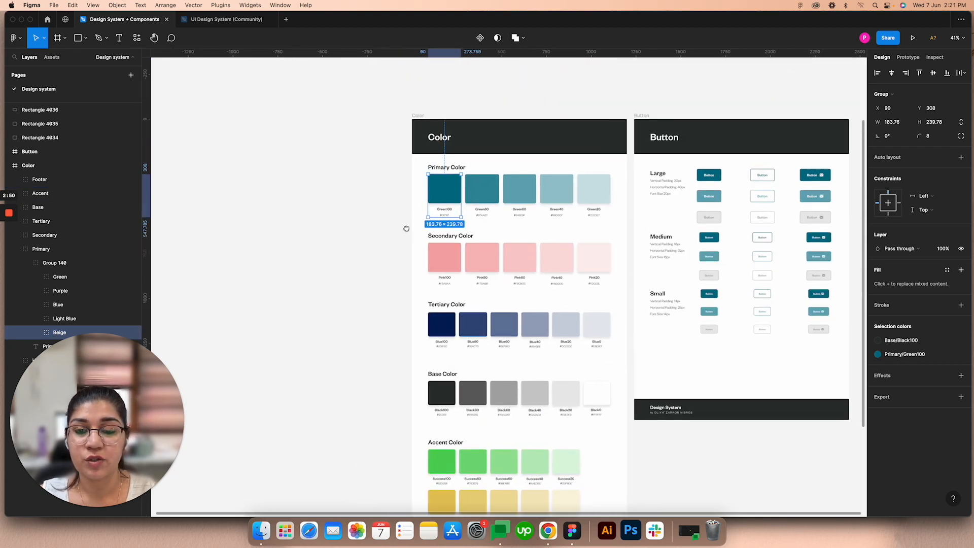
{"action": "scroll", "coordinate": [764, 213], "scroll_direction": "up", "scroll_amount": 2}
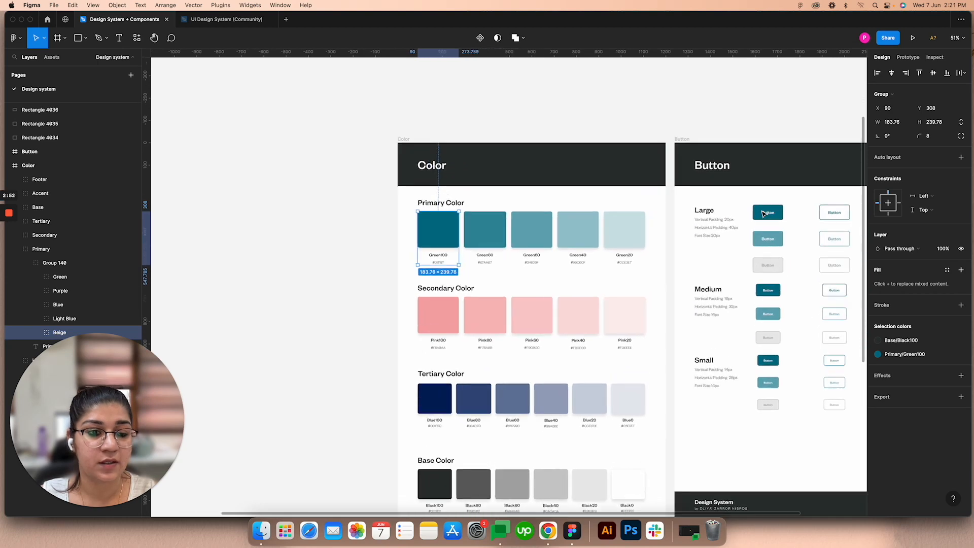
{"action": "scroll", "coordinate": [659, 218], "scroll_direction": "right", "scroll_amount": 5}
{"action": "scroll", "coordinate": [557, 223], "scroll_direction": "down", "scroll_amount": 1}
{"action": "scroll", "coordinate": [508, 188], "scroll_direction": "up", "scroll_amount": 2}
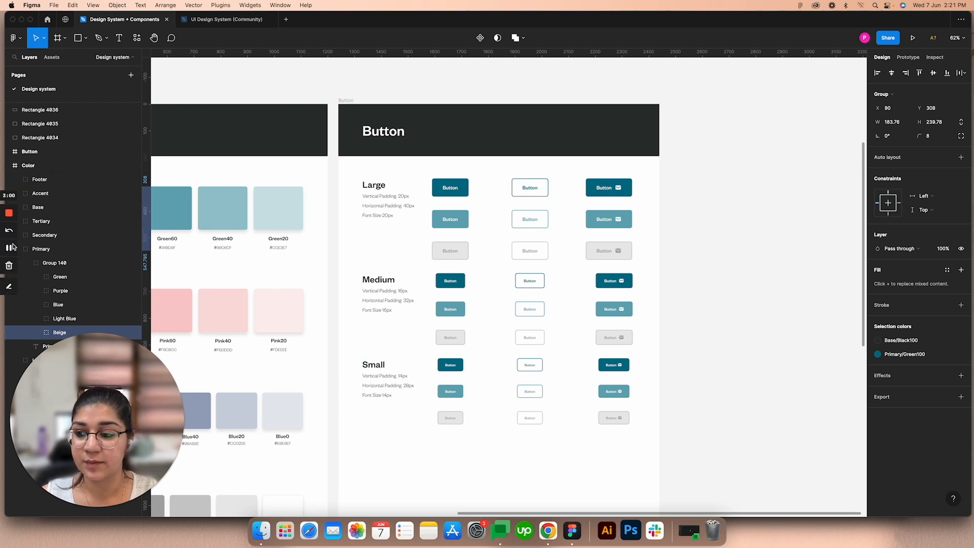
Step: Add a text layer reading "Button" on the empty canvas beside the wide teal rectangle
{"action": "key", "text": "shift+1"}
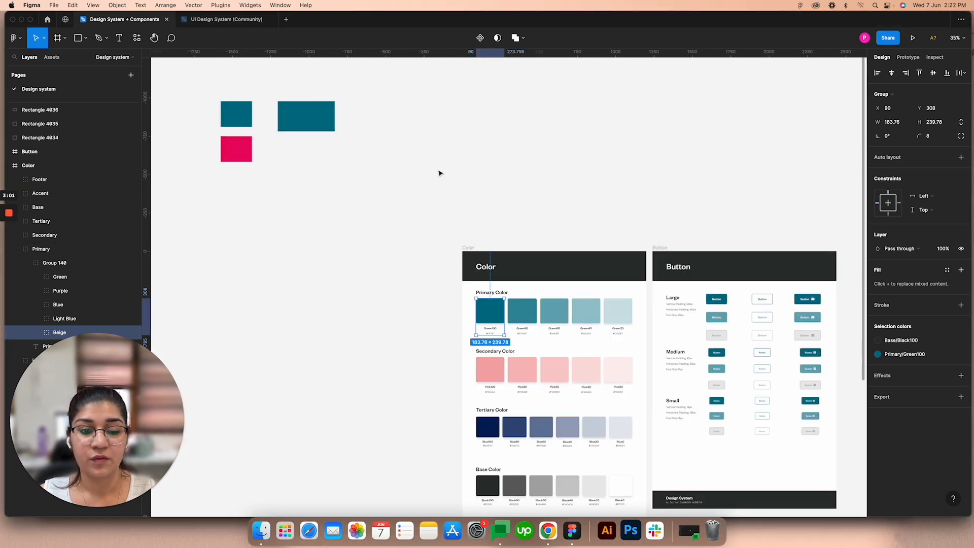
{"action": "scroll", "coordinate": [365, 104], "scroll_direction": "up", "scroll_amount": 5}
{"action": "scroll", "coordinate": [456, 147], "scroll_direction": "up", "scroll_amount": 2}
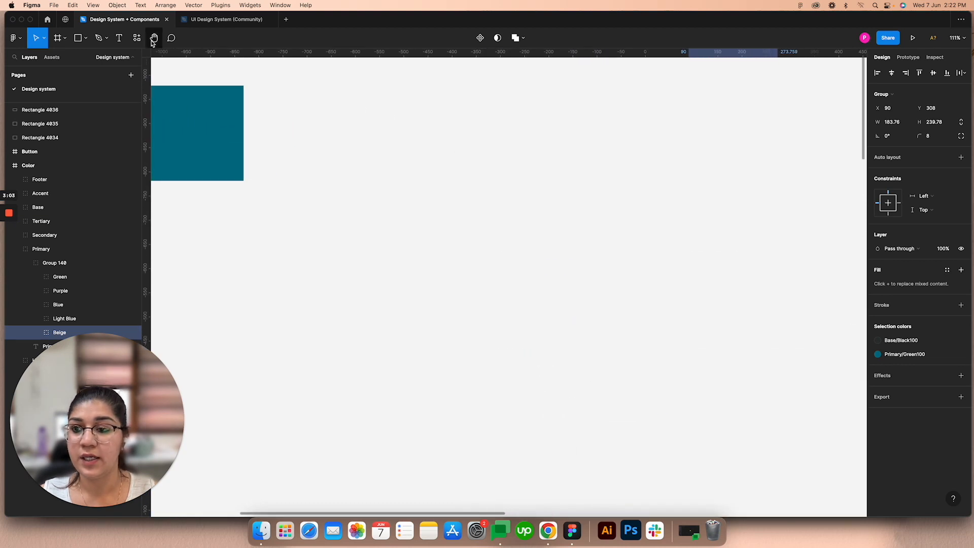
{"action": "left_click", "coordinate": [120, 38]}
{"action": "left_click", "coordinate": [460, 196]}
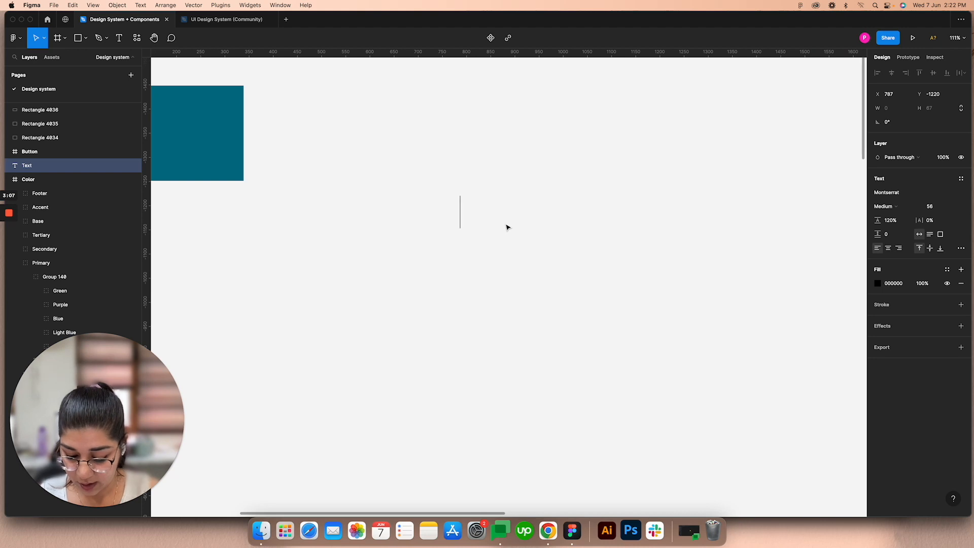
{"action": "type", "text": "Button"}
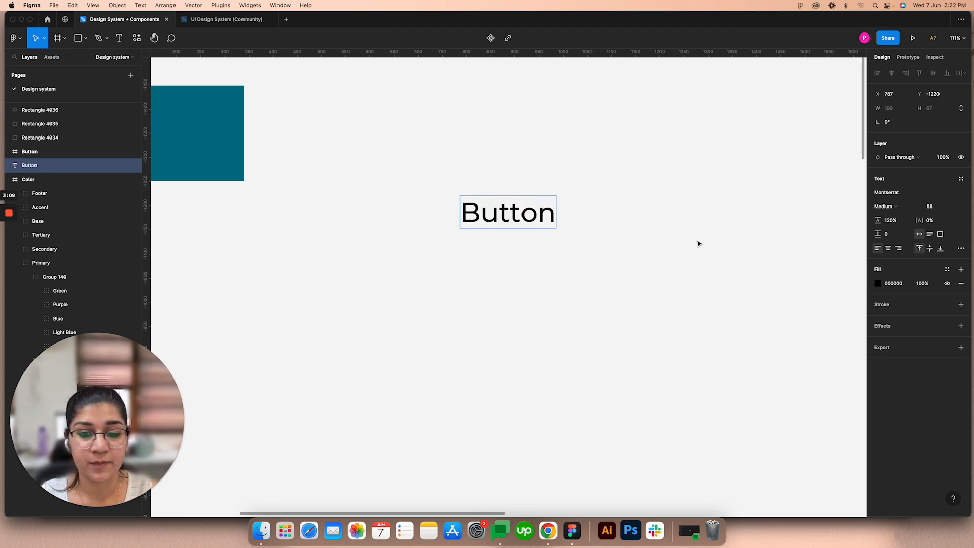
{"action": "key", "text": "Escape"}
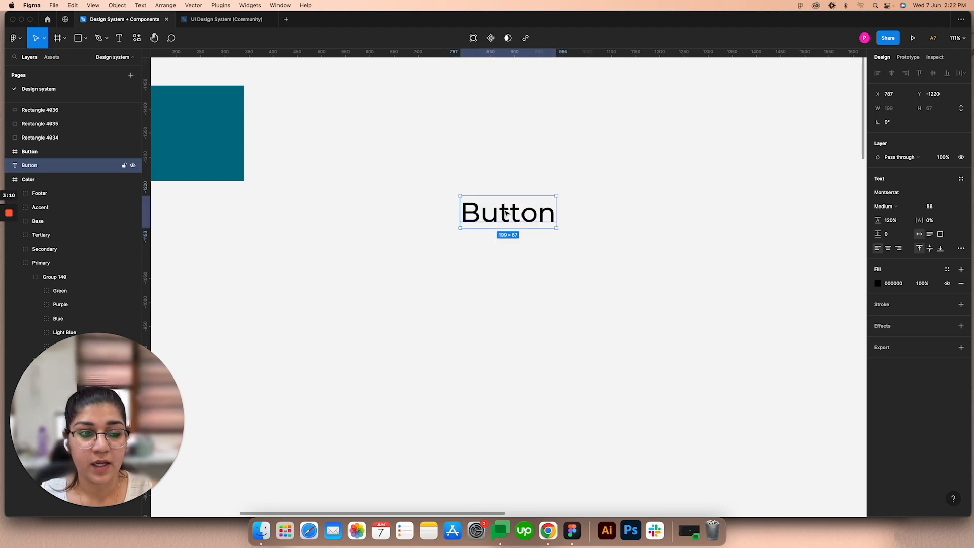
Step: Set the font size of the new "Button" text to 26
{"action": "left_click", "coordinate": [939, 210]}
{"action": "type", "text": "26"}
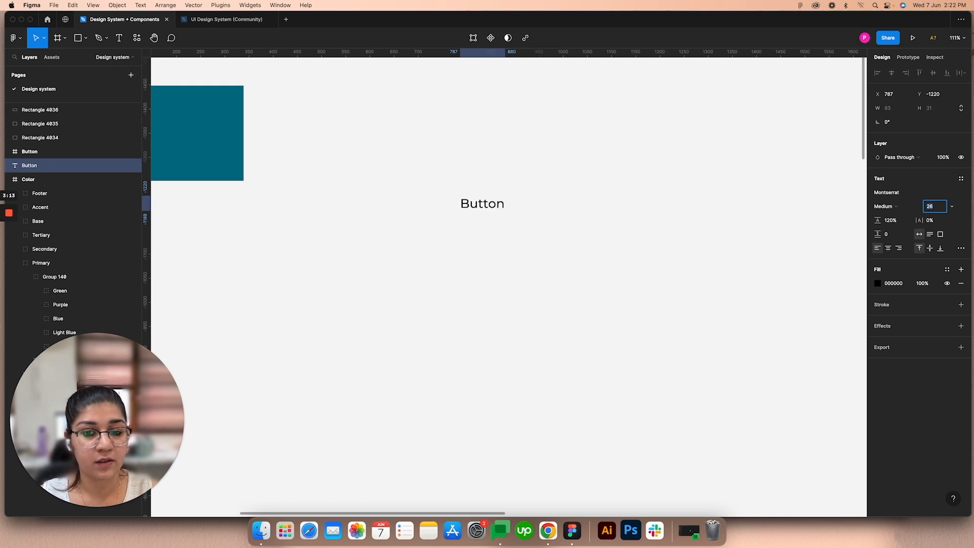
{"action": "scroll", "coordinate": [486, 202], "scroll_direction": "up", "scroll_amount": 5}
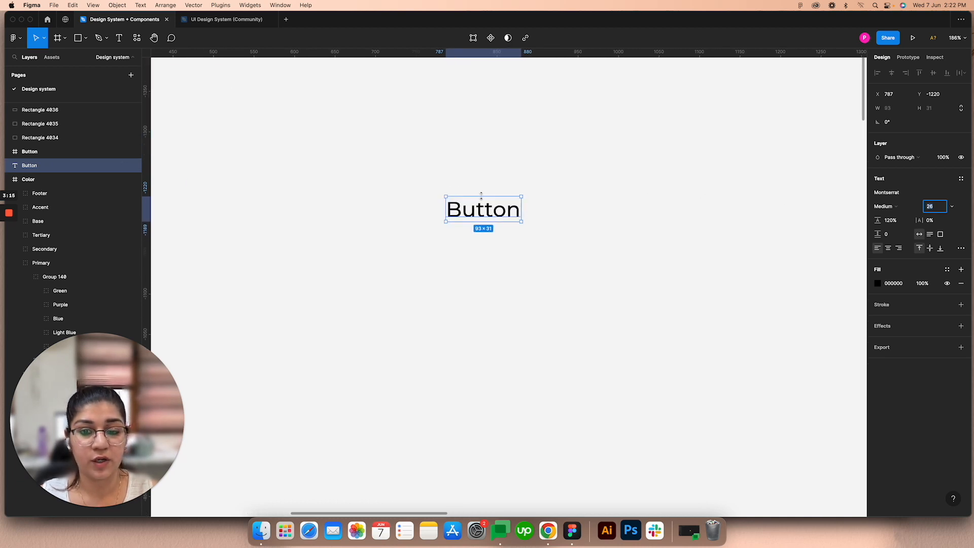
Step: Wrap the "Button" text in an auto layout frame and center its content alignment
{"action": "left_click", "coordinate": [545, 207]}
{"action": "left_click", "coordinate": [496, 213]}
{"action": "right_click", "coordinate": [497, 214]}
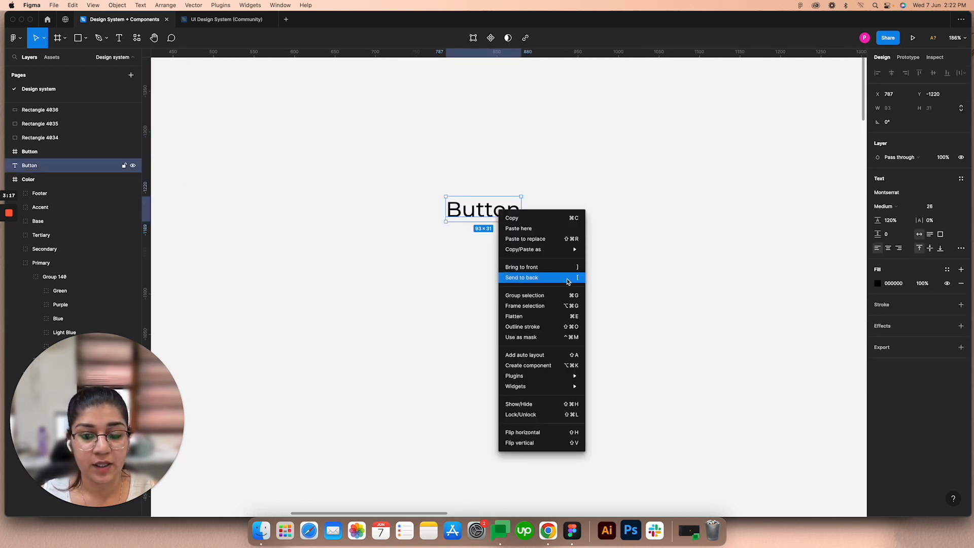
{"action": "left_click", "coordinate": [527, 354]}
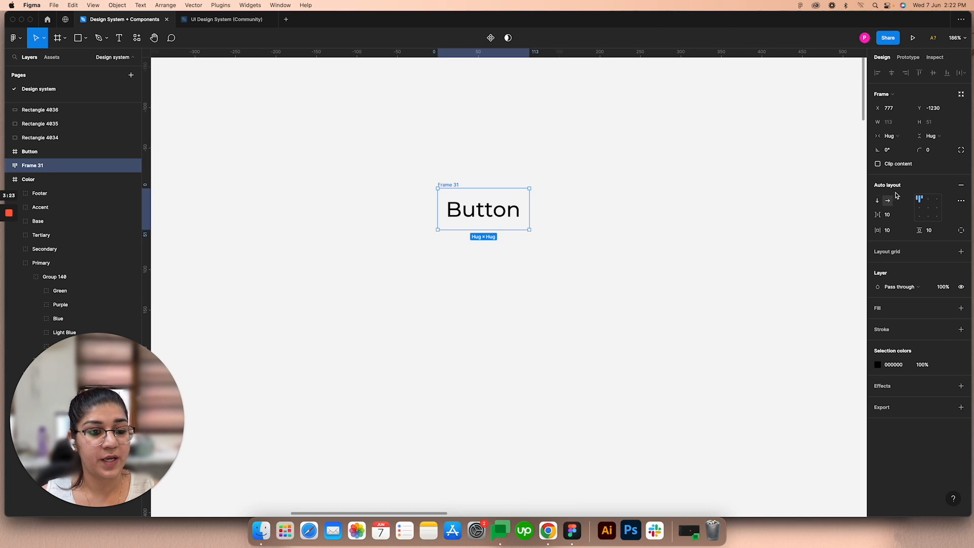
{"action": "left_click", "coordinate": [928, 211]}
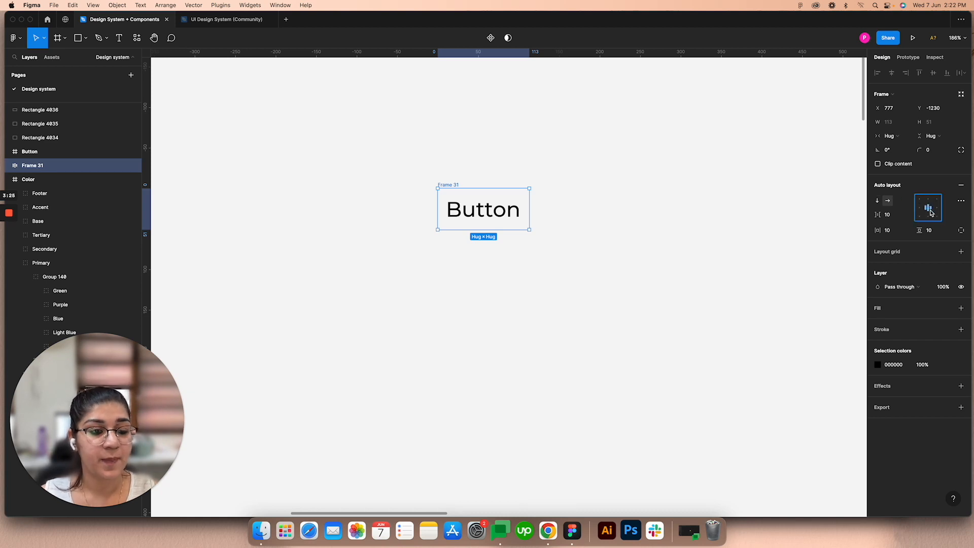
Step: Add a white FFFFFF fill to the button frame and shift the frame slightly left to X 765
{"action": "left_click", "coordinate": [960, 308]}
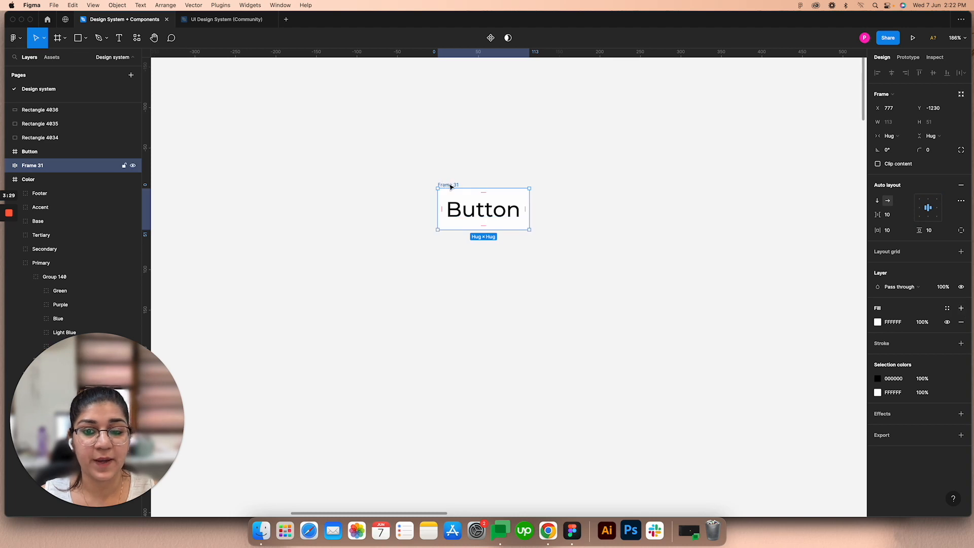
{"action": "left_click_drag", "start_coordinate": [450, 186], "coordinate": [440, 186]}
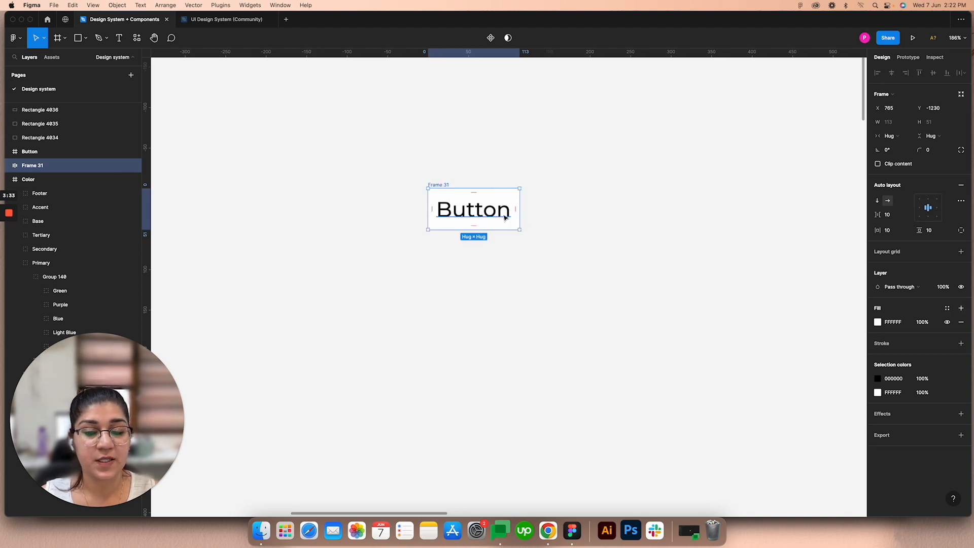
Step: Set the button frame's horizontal padding to 70 and its corner radius to 10
{"action": "left_click", "coordinate": [897, 234]}
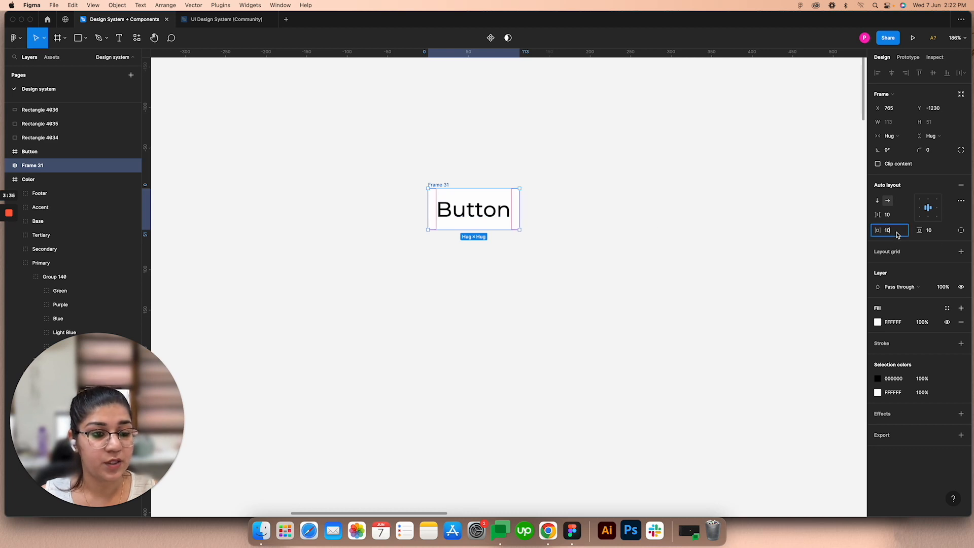
{"action": "type", "text": "20"}
{"action": "key", "text": "Return"}
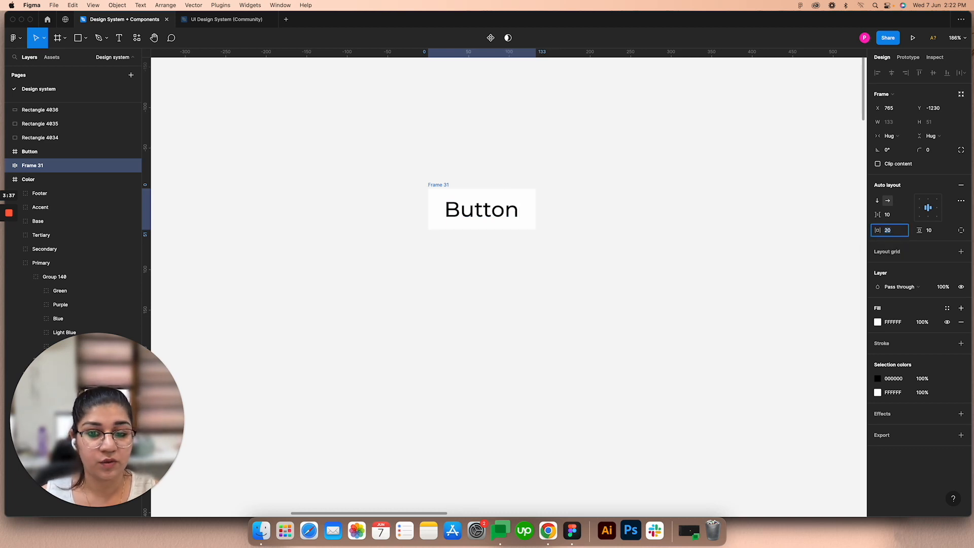
{"action": "key", "text": "shift+Up"}
{"action": "key", "text": "shift+Up"}
{"action": "key", "text": "shift+Up"}
{"action": "key", "text": "shift+Up"}
{"action": "key", "text": "shift+Up"}
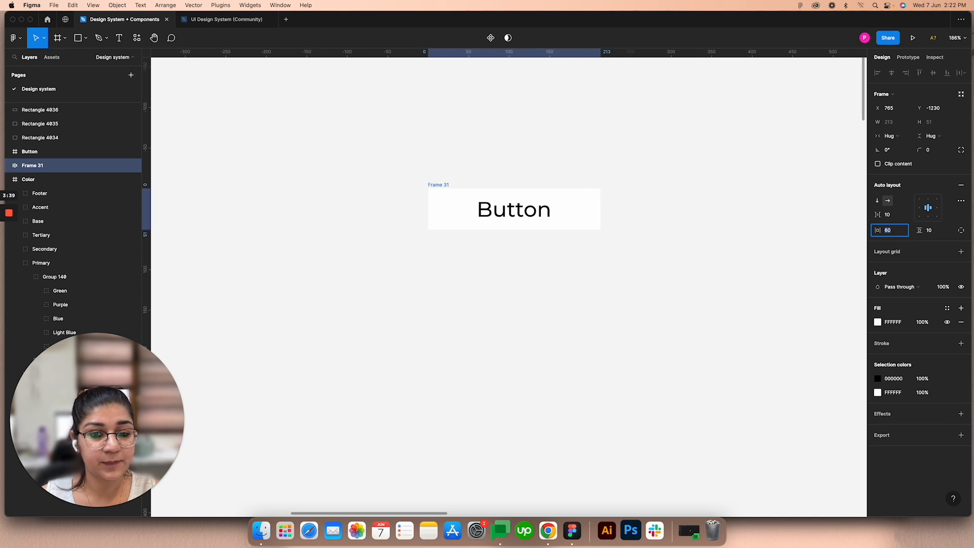
{"action": "left_click", "coordinate": [931, 152]}
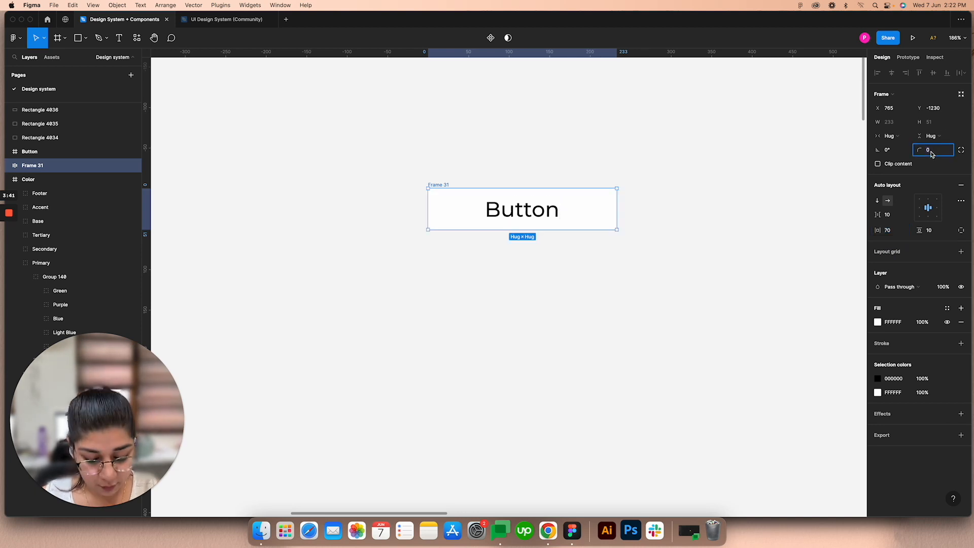
{"action": "left_click", "coordinate": [735, 193]}
Step: Apply the Primary color style to the button frame's fill
{"action": "left_click", "coordinate": [438, 187]}
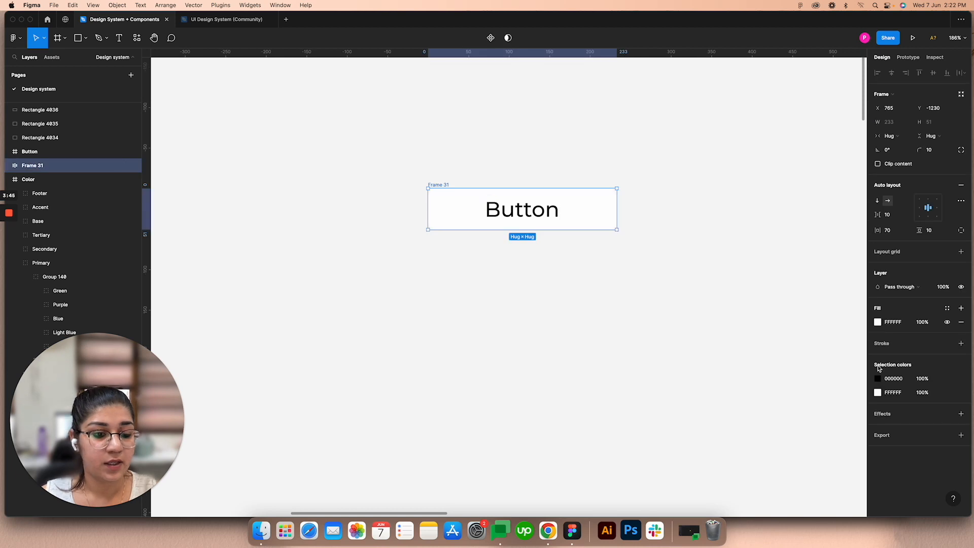
{"action": "left_click", "coordinate": [945, 309]}
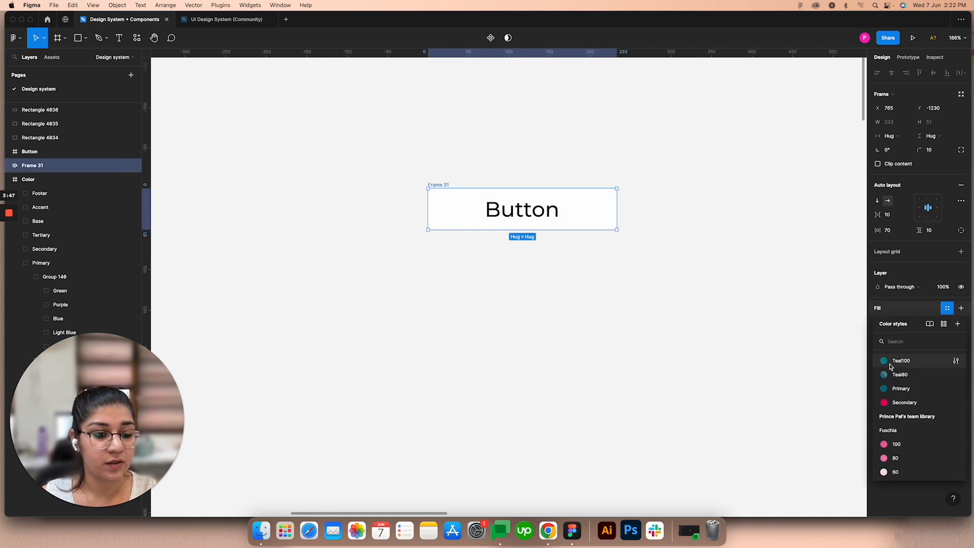
{"action": "left_click", "coordinate": [885, 393]}
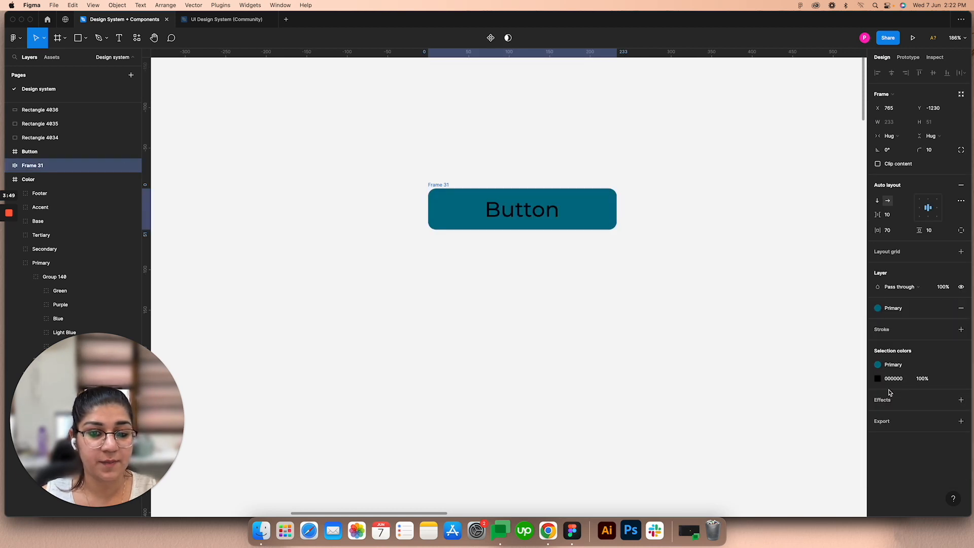
Step: Change the fill of the "Button" text inside the frame to white, FFFFFF
{"action": "double_click", "coordinate": [535, 219]}
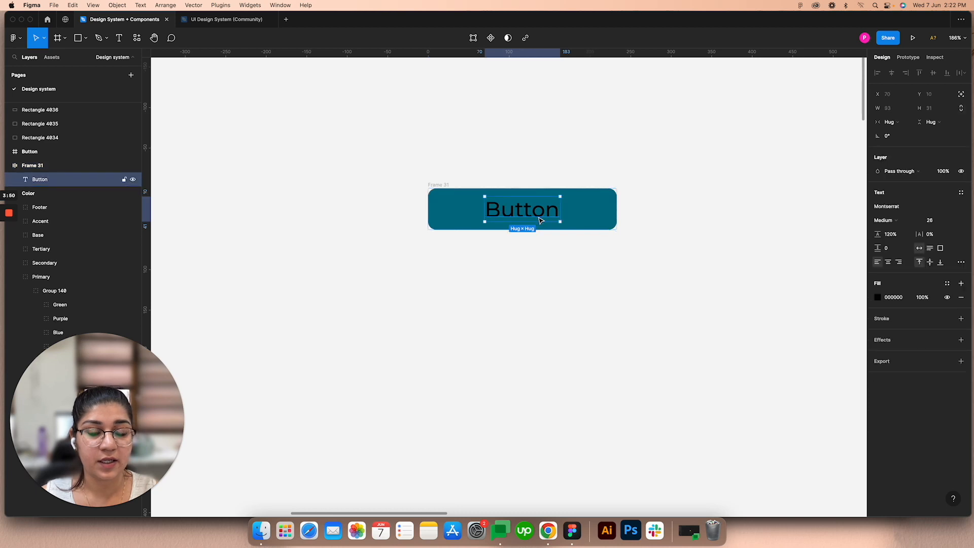
{"action": "left_click", "coordinate": [877, 298]}
{"action": "left_click_drag", "start_coordinate": [786, 307], "coordinate": [739, 296]}
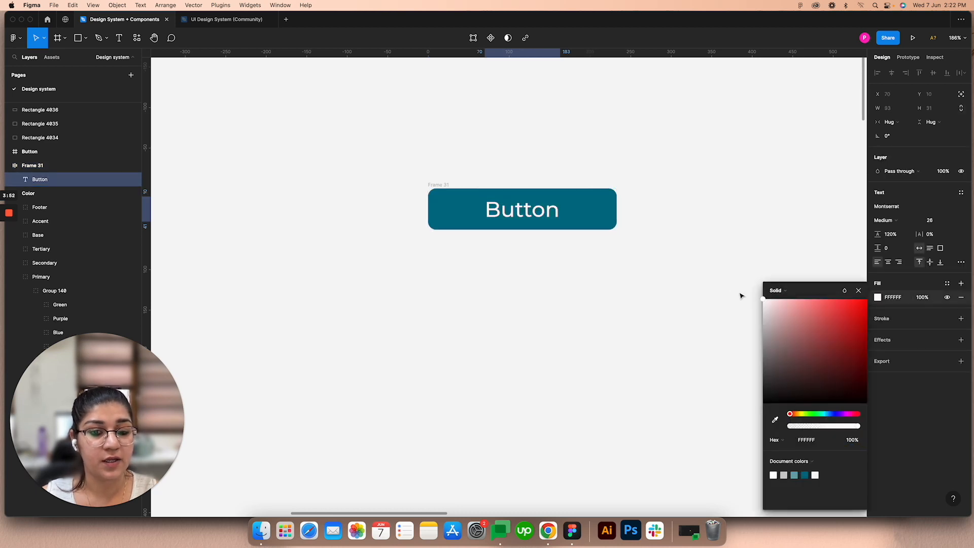
{"action": "left_click", "coordinate": [857, 293]}
{"action": "left_click", "coordinate": [606, 316]}
Step: Convert the teal button frame into a component
{"action": "left_click", "coordinate": [444, 184]}
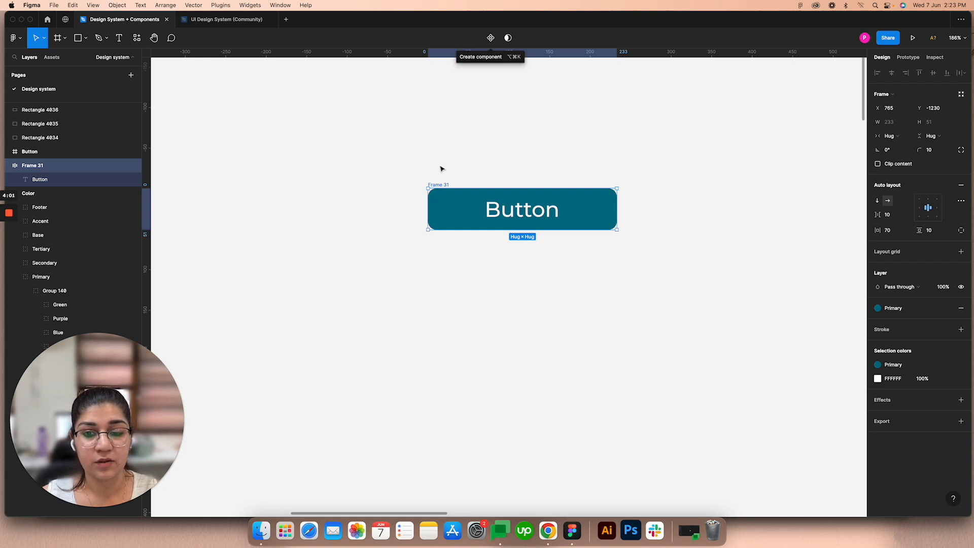
{"action": "right_click", "coordinate": [444, 188]}
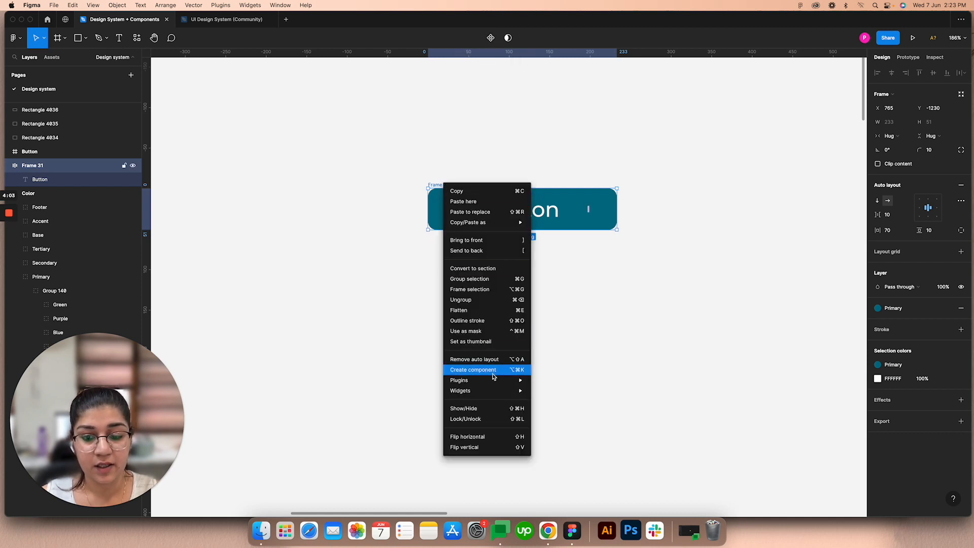
{"action": "left_click", "coordinate": [486, 370]}
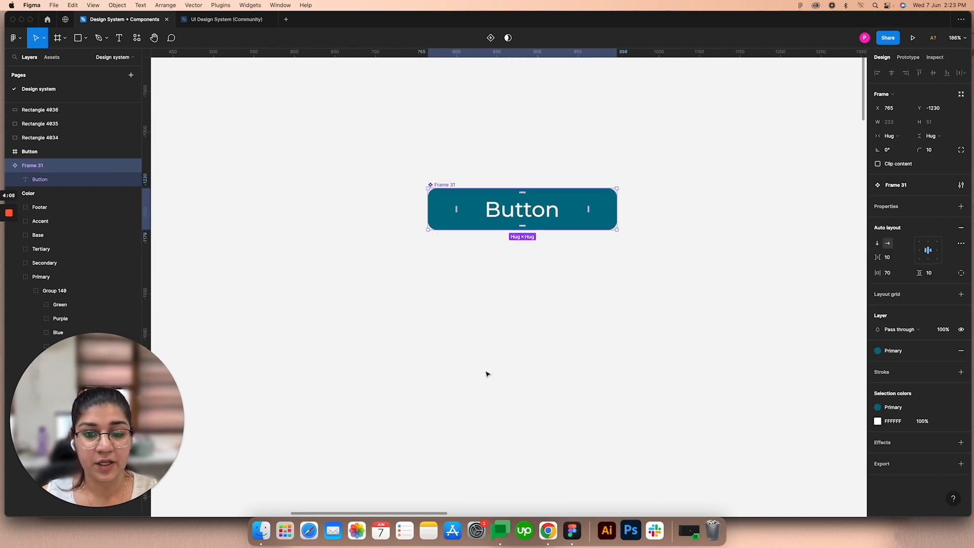
{"action": "left_click", "coordinate": [510, 119]}
Step: Check the reference variants on the Button board and add a second variant to the button component
{"action": "left_click", "coordinate": [441, 188]}
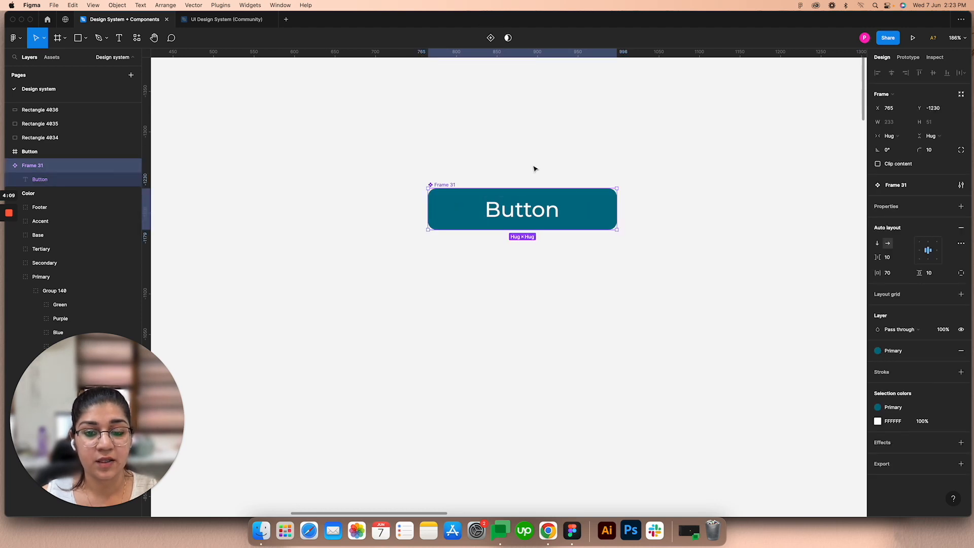
{"action": "scroll", "coordinate": [534, 168], "scroll_direction": "down", "scroll_amount": 10, "text": "ctrl"}
{"action": "scroll", "coordinate": [615, 306], "scroll_direction": "down", "scroll_amount": 10}
{"action": "scroll", "coordinate": [615, 307], "scroll_direction": "right", "scroll_amount": 10}
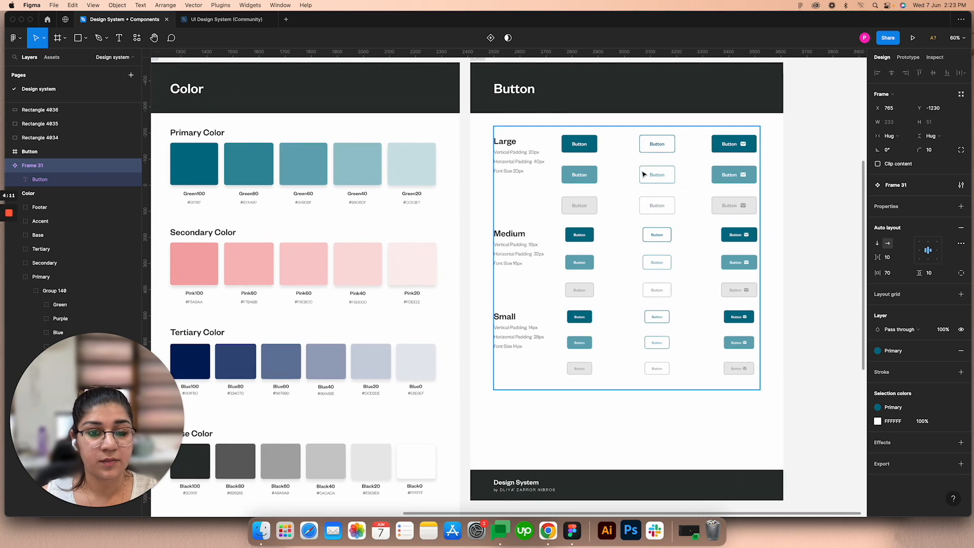
{"action": "scroll", "coordinate": [610, 174], "scroll_direction": "up", "scroll_amount": 10}
{"action": "scroll", "coordinate": [611, 174], "scroll_direction": "left", "scroll_amount": 8}
{"action": "scroll", "coordinate": [337, 191], "scroll_direction": "up", "scroll_amount": 5, "text": "ctrl"}
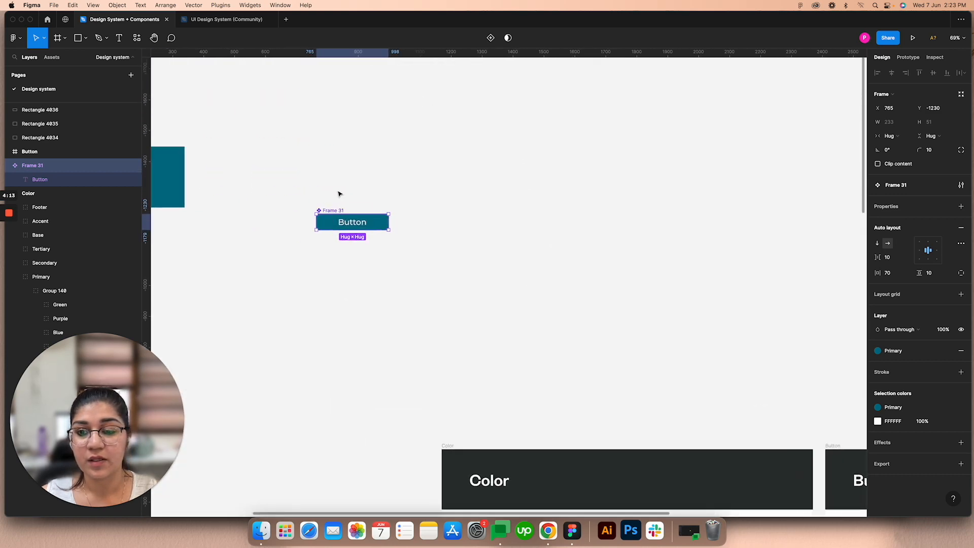
{"action": "left_click", "coordinate": [491, 39]}
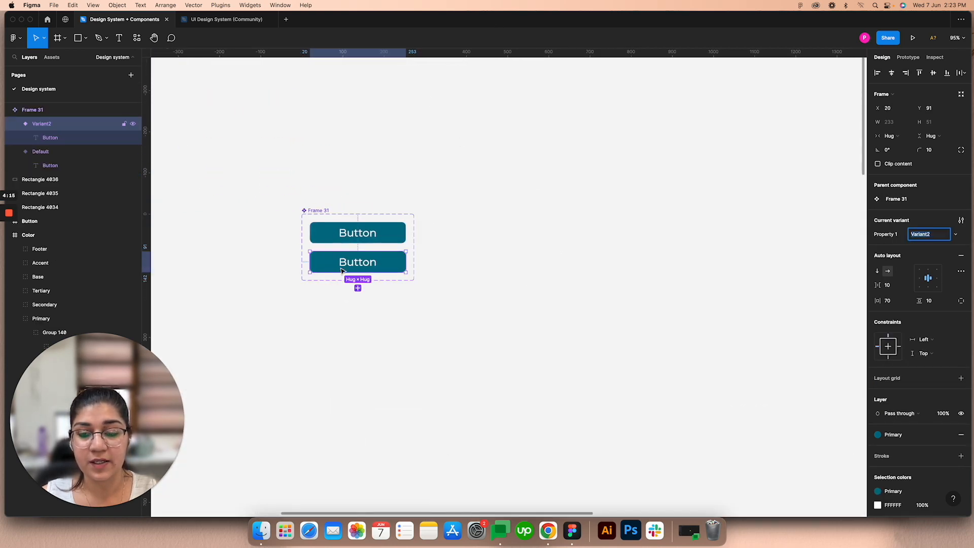
Step: Rename the upper button variant's Property 1 value to "Primary"
{"action": "scroll", "coordinate": [337, 261], "scroll_direction": "up", "scroll_amount": 3, "text": "ctrl"}
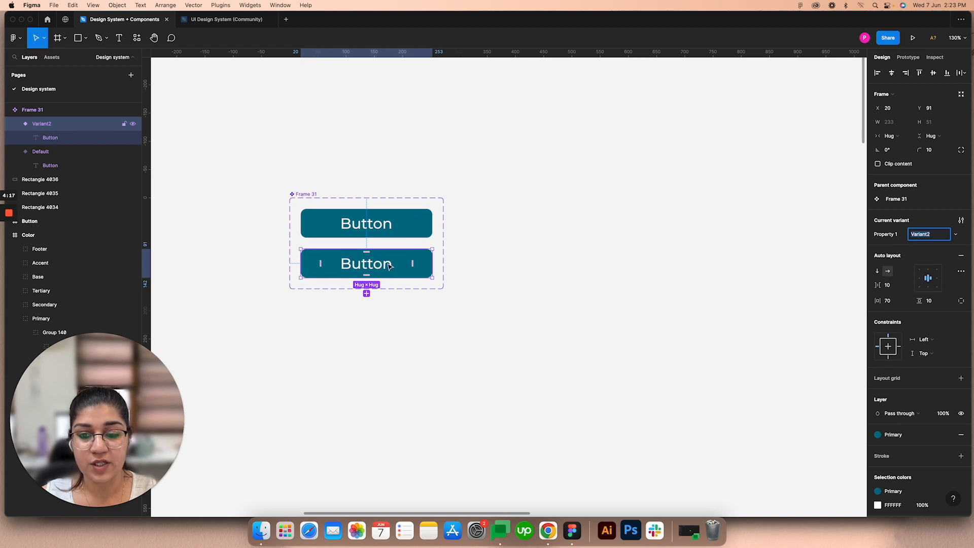
{"action": "left_click", "coordinate": [393, 229]}
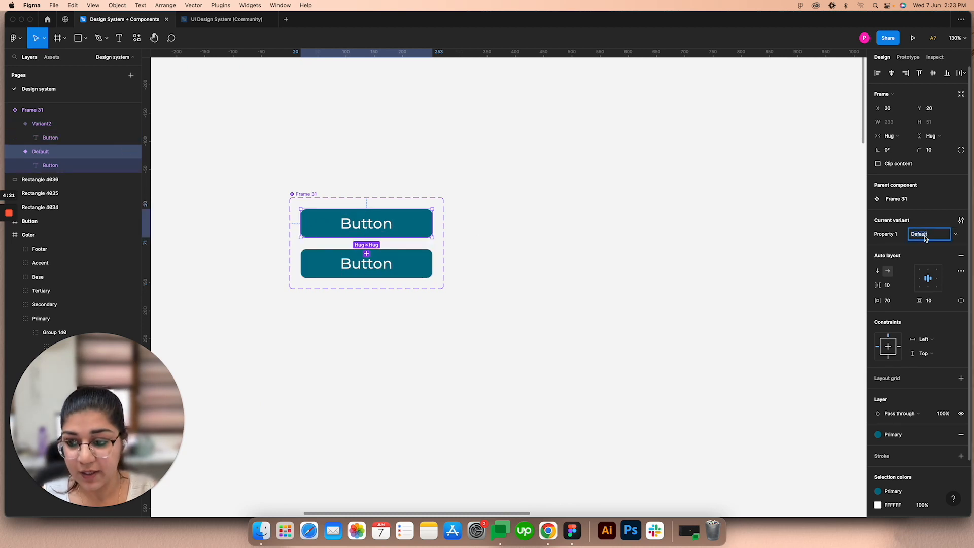
{"action": "mouse_move", "coordinate": [8, 261]}
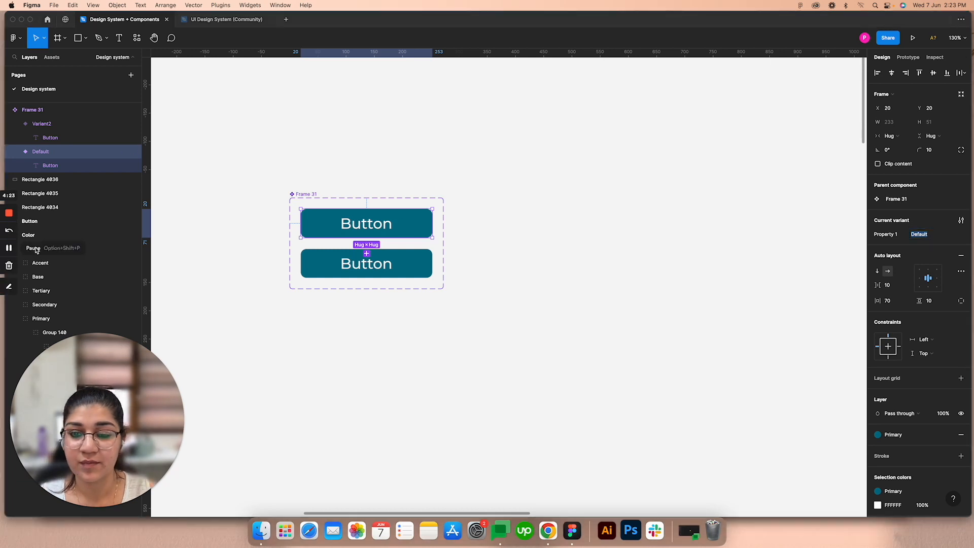
{"action": "left_click", "coordinate": [926, 239]}
{"action": "type", "text": "Prima"}
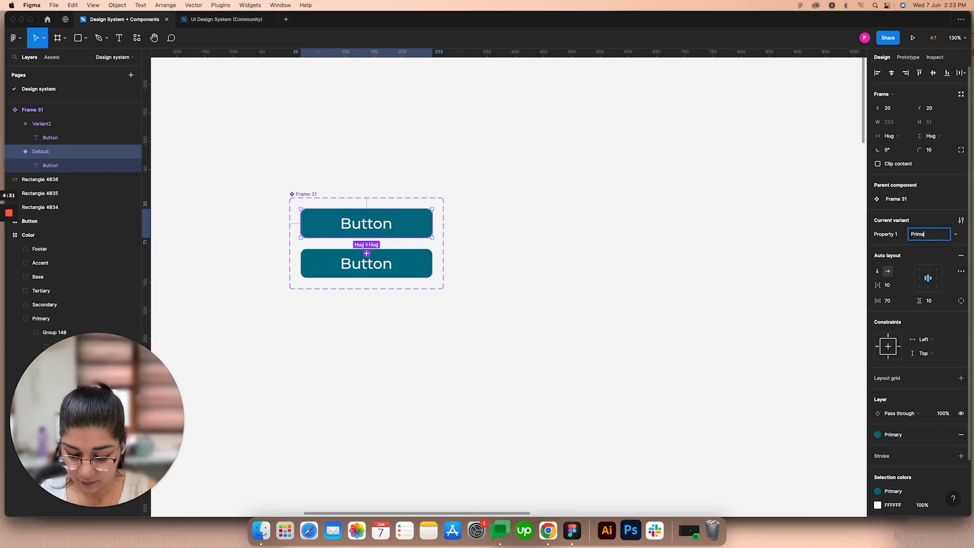
{"action": "type", "text": "ry"}
{"action": "key", "text": "Return"}
{"action": "left_click", "coordinate": [634, 246]}
Step: Give the lower button variant a stroke in the Primary color style and remove its fill
{"action": "left_click", "coordinate": [351, 266]}
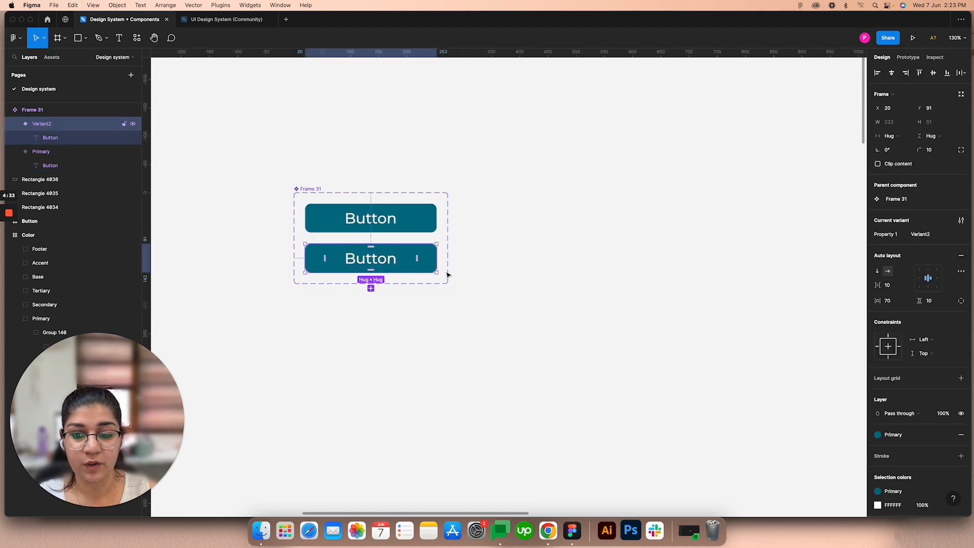
{"action": "scroll", "coordinate": [893, 410], "scroll_direction": "down", "scroll_amount": 1}
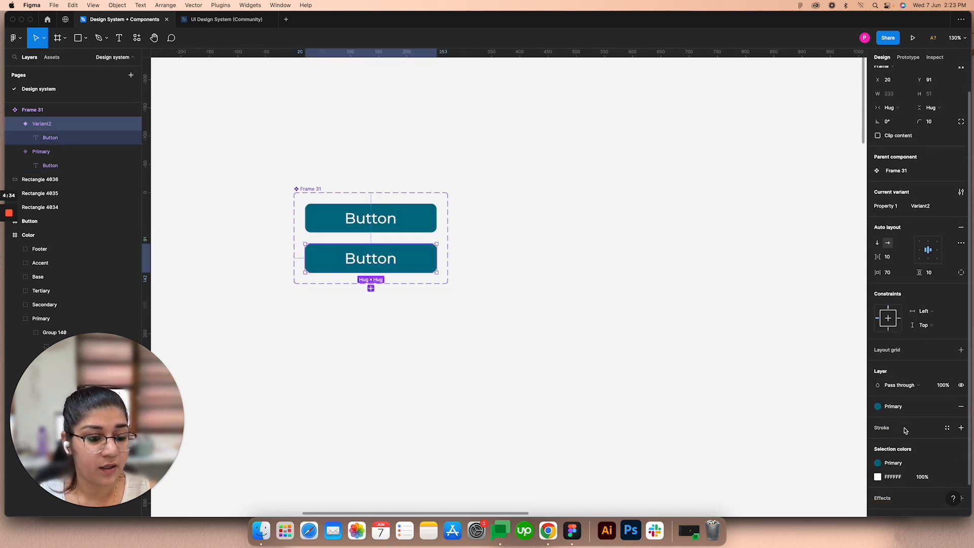
{"action": "left_click", "coordinate": [961, 429]}
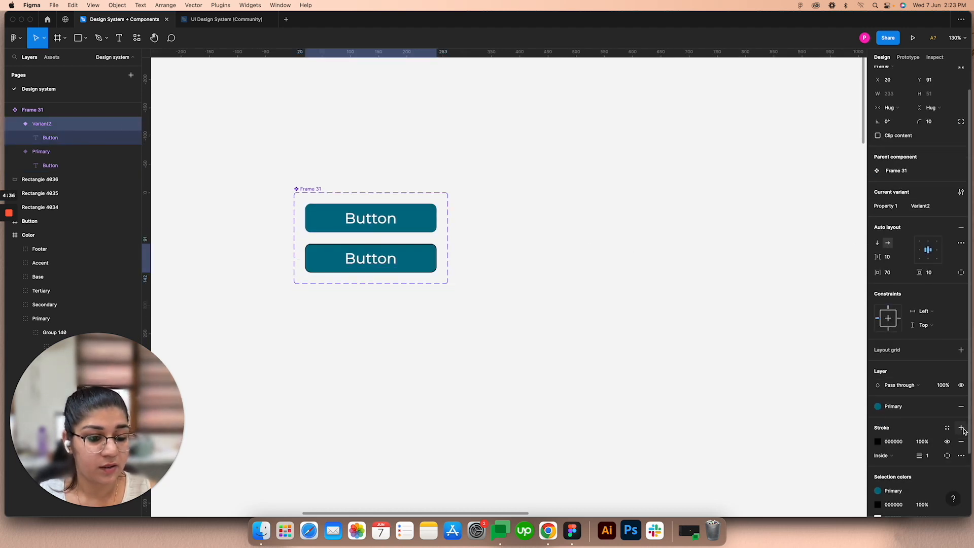
{"action": "left_click", "coordinate": [878, 442]}
{"action": "left_click", "coordinate": [946, 427]}
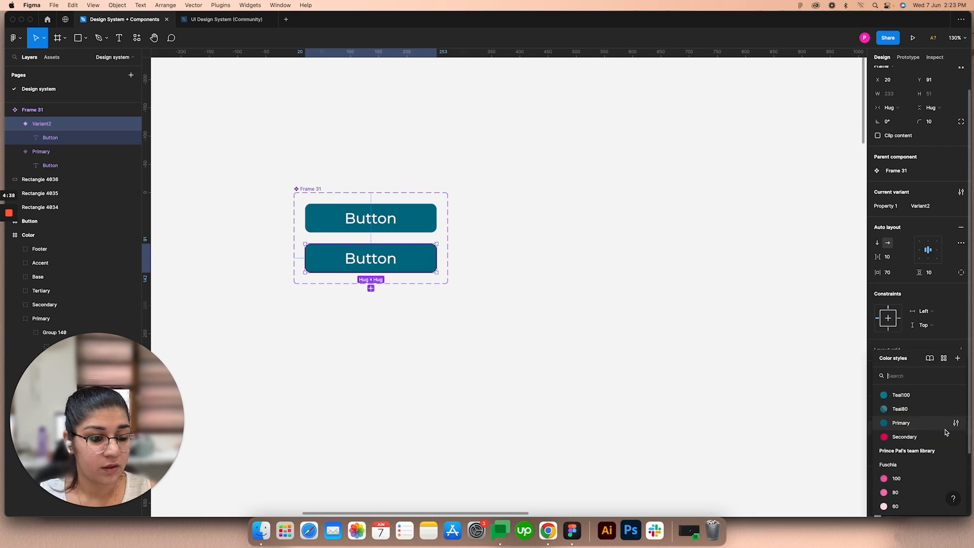
{"action": "left_click", "coordinate": [890, 423]}
{"action": "left_click", "coordinate": [956, 409]}
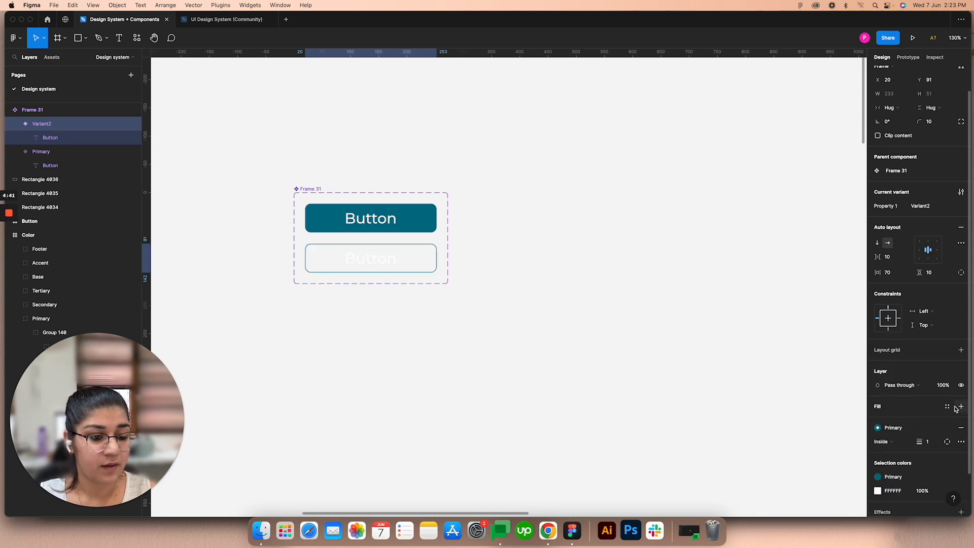
Step: Apply the Primary color style to the text of the lower button variant
{"action": "left_click", "coordinate": [378, 264]}
{"action": "left_click", "coordinate": [946, 365]}
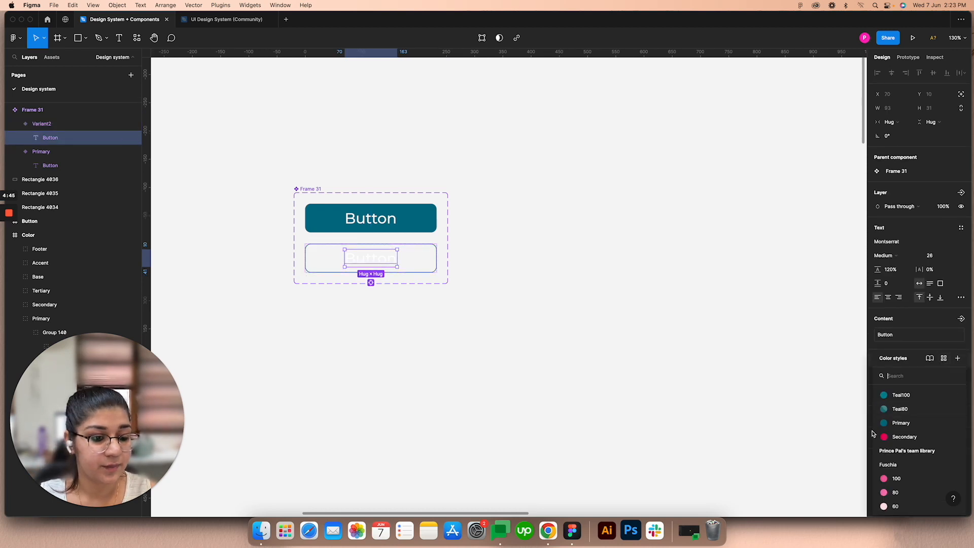
{"action": "left_click", "coordinate": [900, 423]}
Step: Rename the lower variant's Property 1 value to "Outlined" and select the whole component set
{"action": "left_click", "coordinate": [393, 273]}
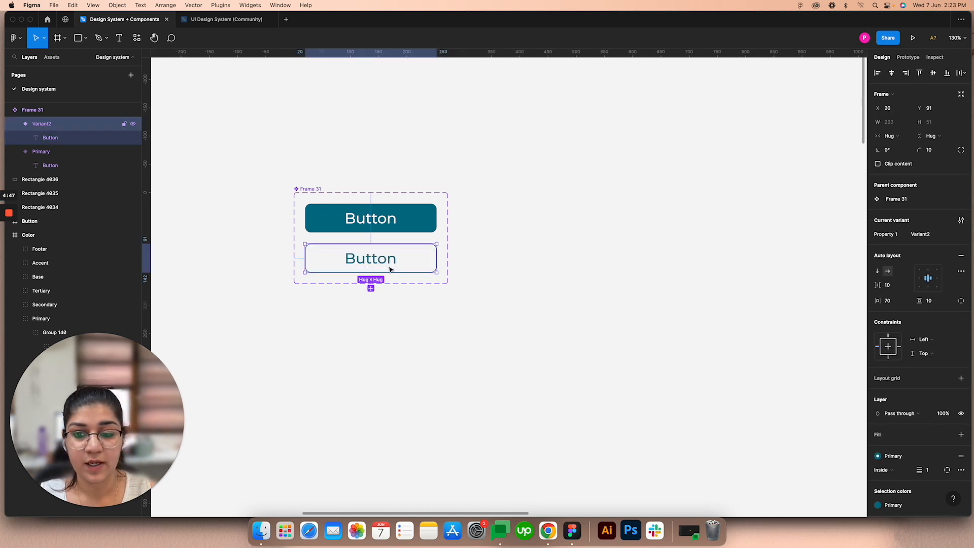
{"action": "left_click", "coordinate": [931, 235]}
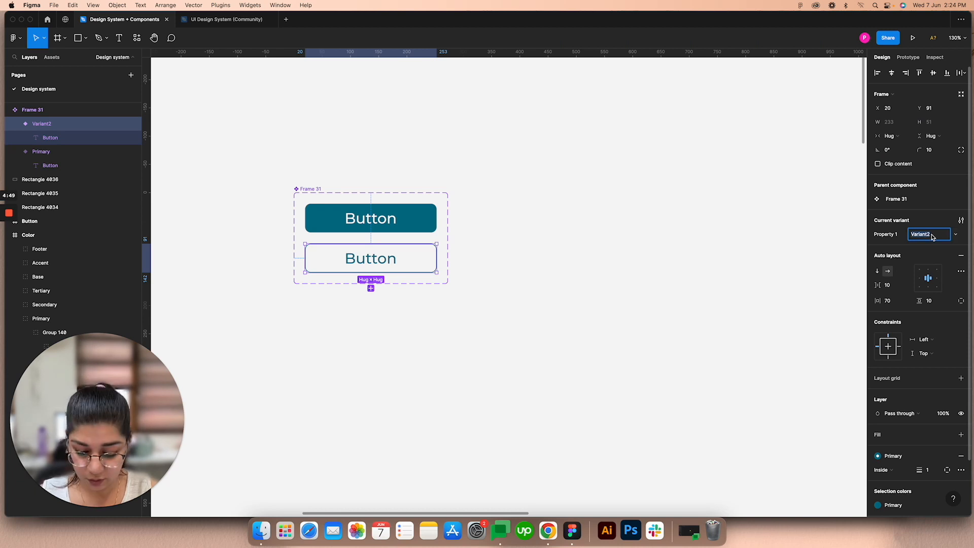
{"action": "type", "text": "Outlined"}
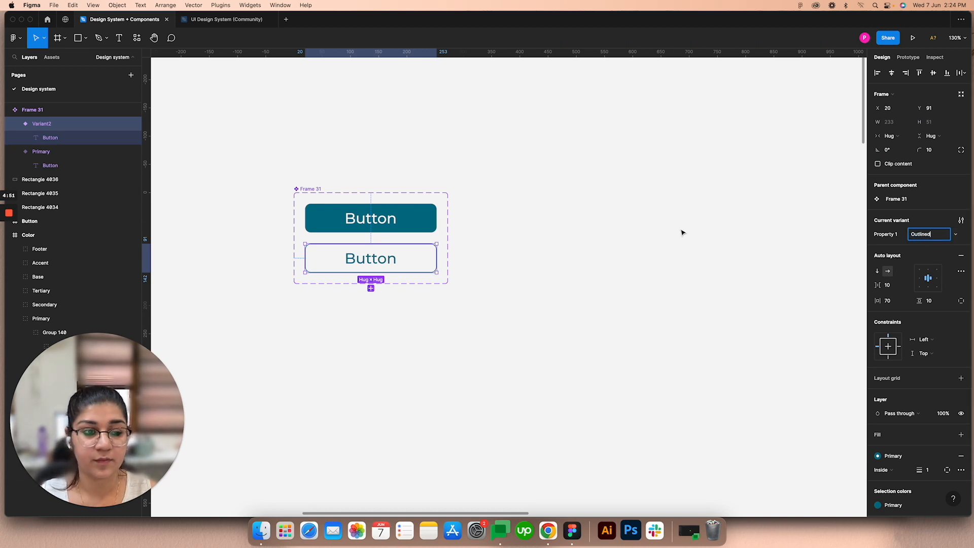
{"action": "left_click", "coordinate": [679, 231]}
{"action": "left_click", "coordinate": [314, 188]}
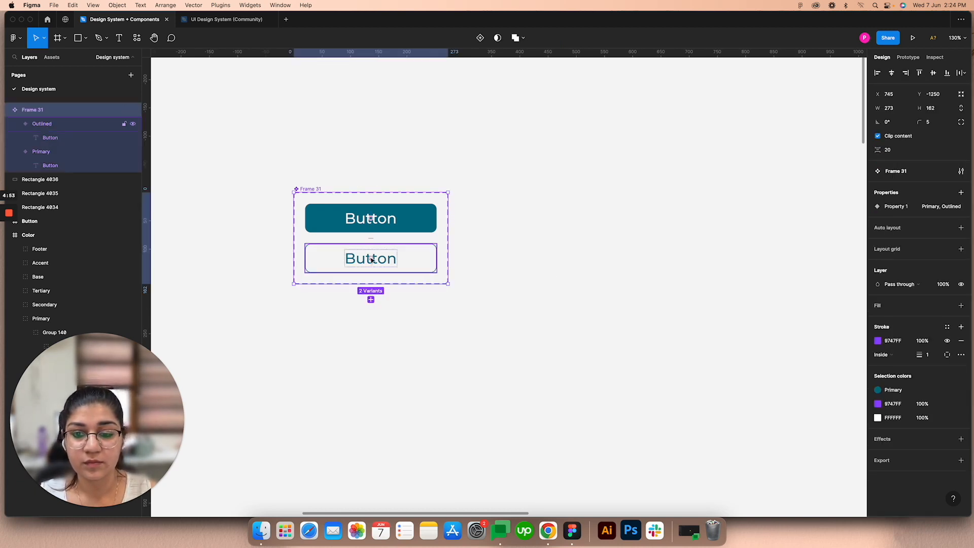
Step: Add two more variants to the button component set, then select the whole set
{"action": "left_click", "coordinate": [371, 299]}
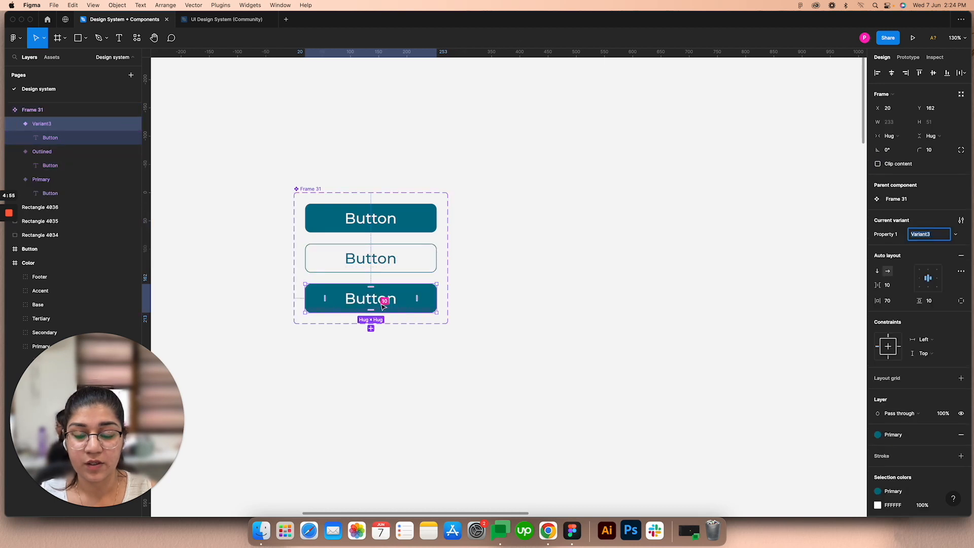
{"action": "left_click", "coordinate": [370, 328]}
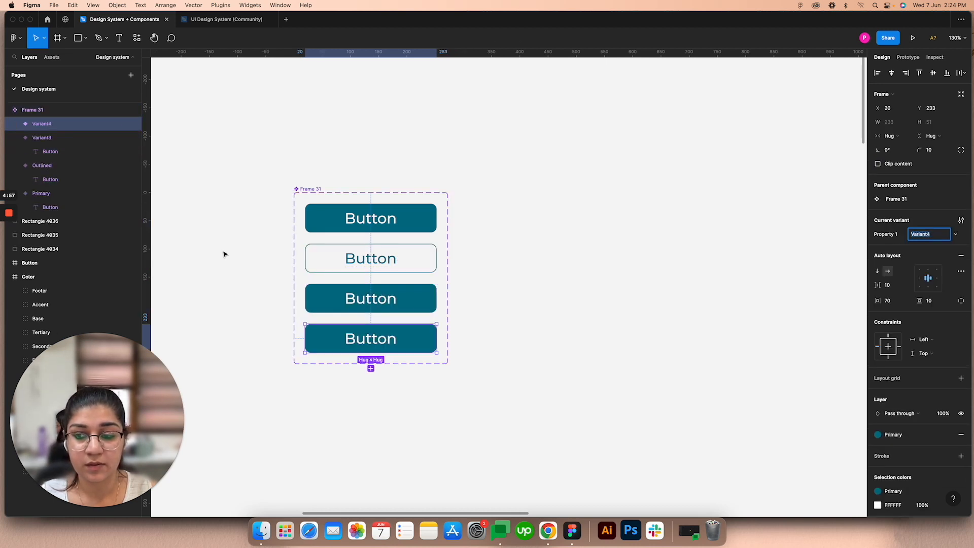
{"action": "scroll", "coordinate": [374, 354], "scroll_direction": "up", "scroll_amount": 1}
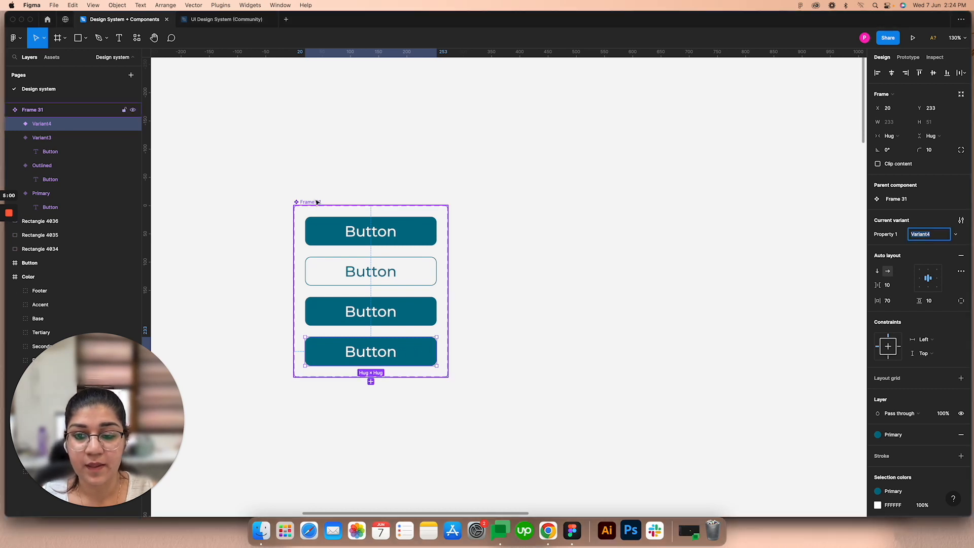
{"action": "left_click", "coordinate": [530, 225]}
{"action": "left_click", "coordinate": [313, 203]}
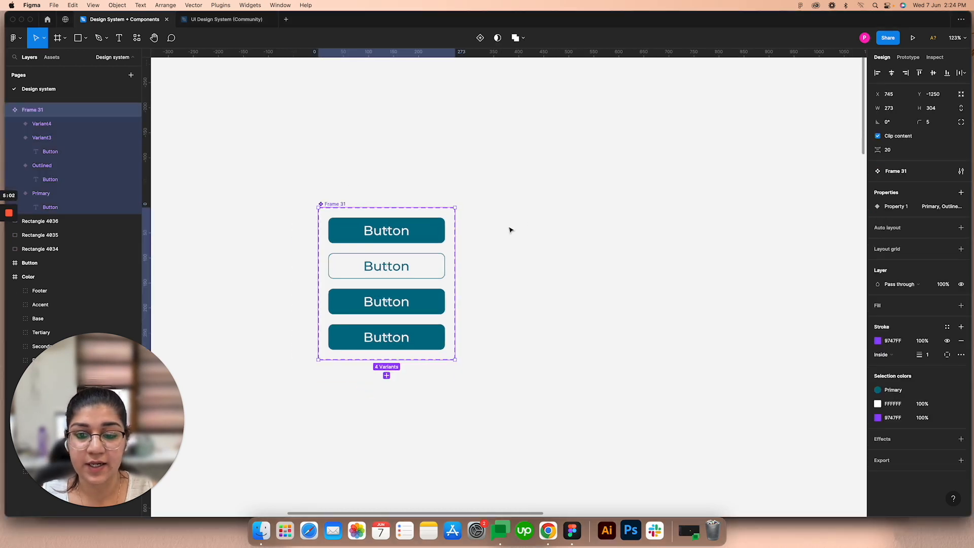
Step: Rename the component set containing the four button variants to "Button"
{"action": "scroll", "coordinate": [511, 228], "scroll_direction": "down", "scroll_amount": 5}
{"action": "left_click_drag", "start_coordinate": [716, 329], "coordinate": [421, 127]}
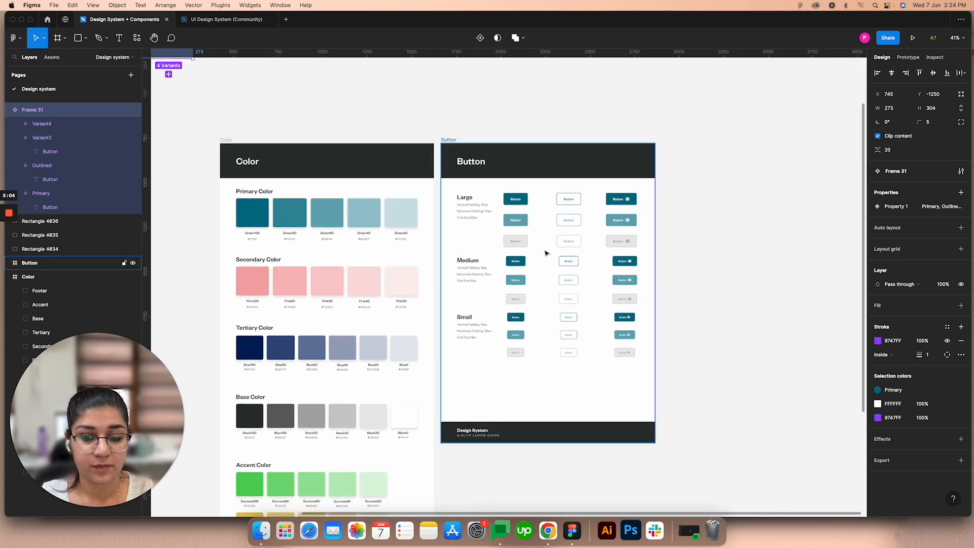
{"action": "scroll", "coordinate": [544, 252], "scroll_direction": "down", "scroll_amount": 4}
{"action": "scroll", "coordinate": [540, 289], "scroll_direction": "up", "scroll_amount": 2}
{"action": "left_click", "coordinate": [504, 146]}
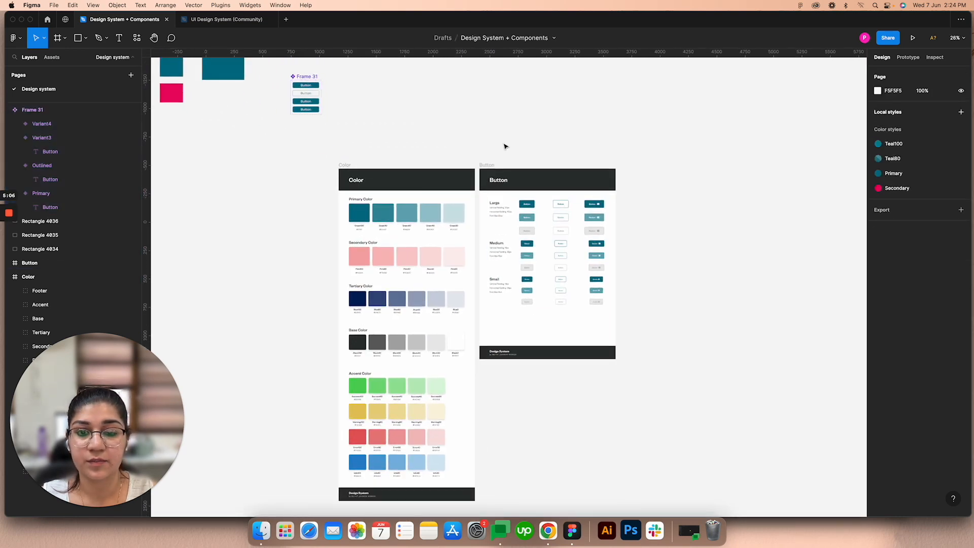
{"action": "scroll", "coordinate": [330, 85], "scroll_direction": "up", "scroll_amount": 2}
{"action": "left_click_drag", "start_coordinate": [322, 94], "coordinate": [481, 223]}
{"action": "scroll", "coordinate": [445, 190], "scroll_direction": "up", "scroll_amount": 3}
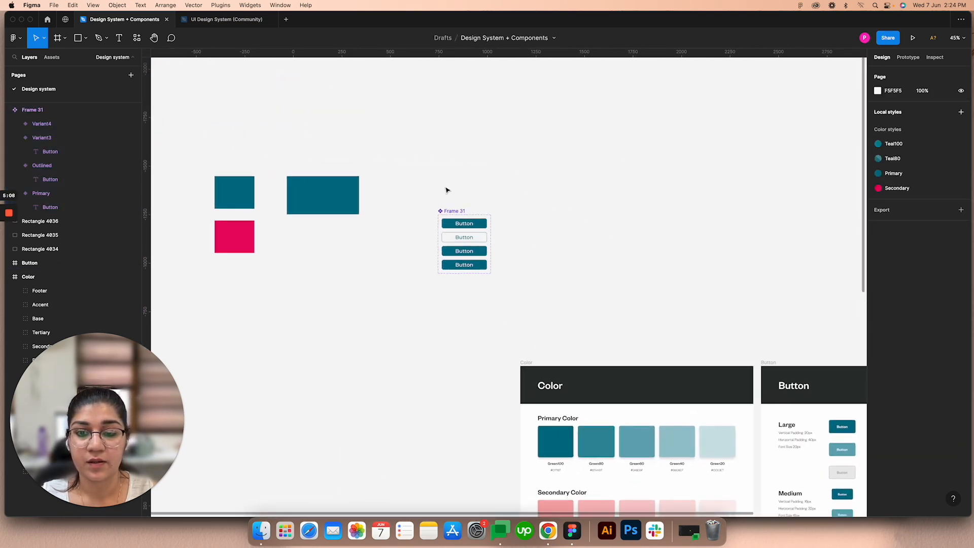
{"action": "left_click", "coordinate": [447, 203]}
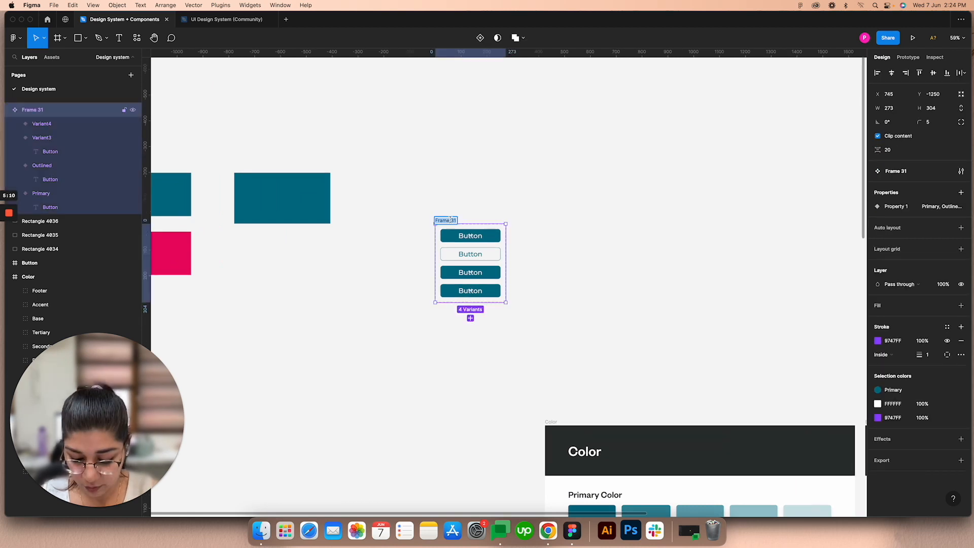
{"action": "type", "text": "Button"}
{"action": "left_click", "coordinate": [477, 206]}
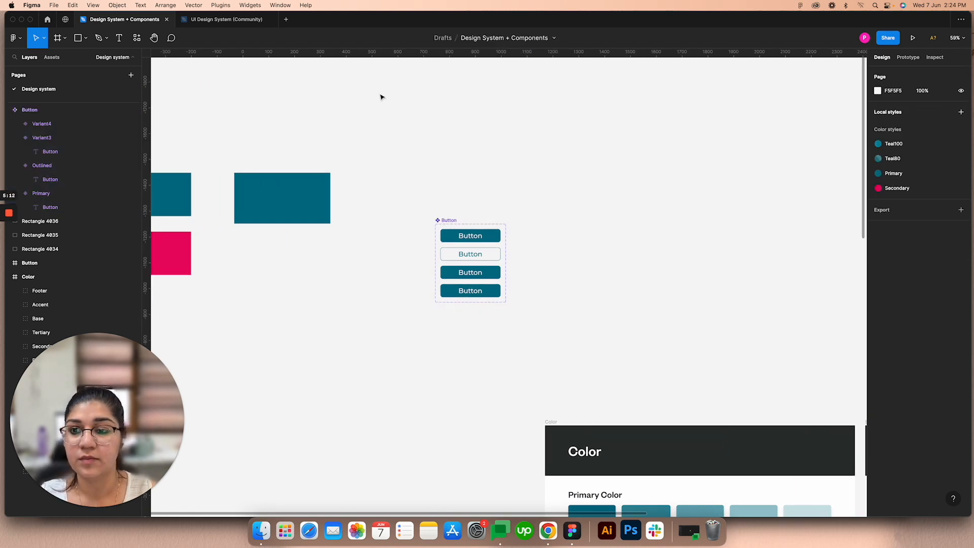
Step: Switch to the UI Design System (Community) file and examine the line icons, including the Add icon's component properties
{"action": "left_click", "coordinate": [219, 27]}
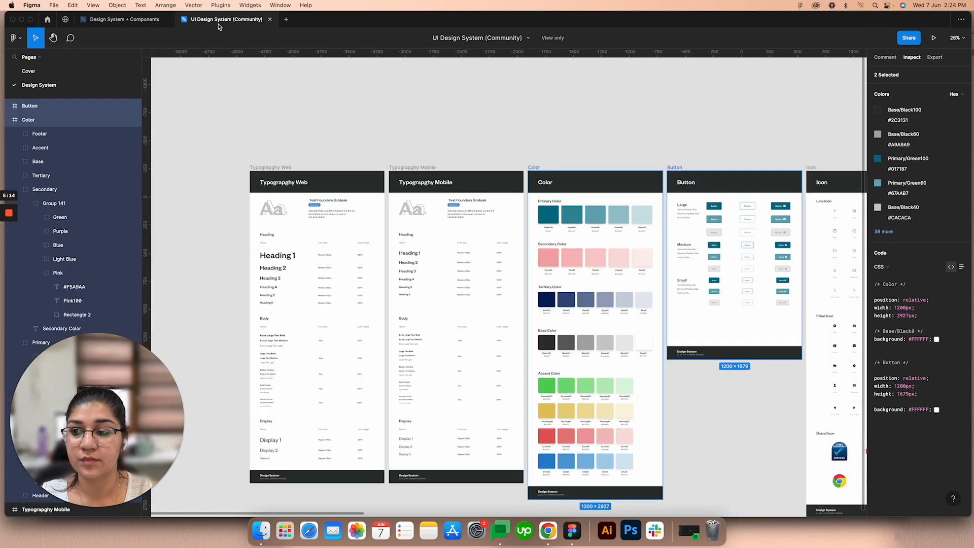
{"action": "left_click", "coordinate": [455, 163]}
{"action": "scroll", "coordinate": [396, 126], "scroll_direction": "right", "scroll_amount": 10}
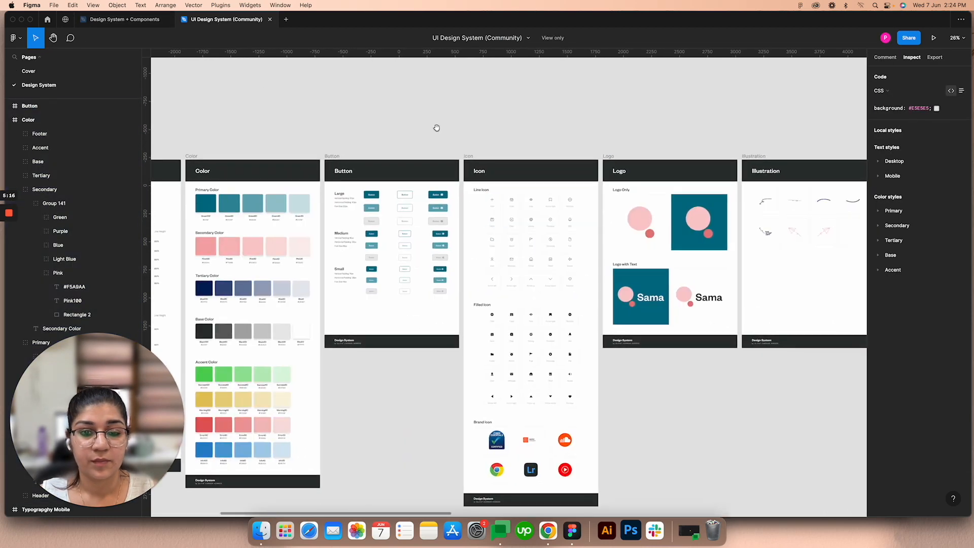
{"action": "scroll", "coordinate": [548, 208], "scroll_direction": "up", "scroll_amount": 5}
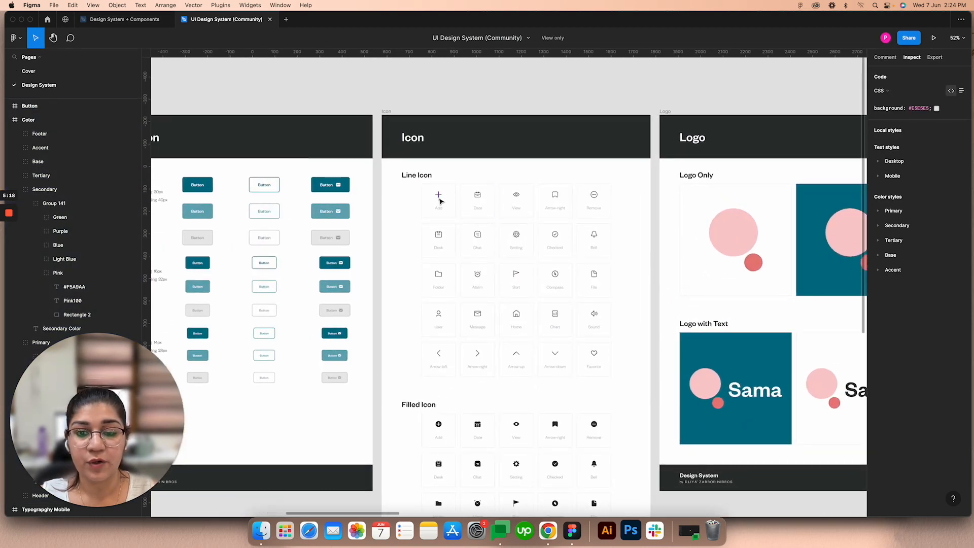
{"action": "scroll", "coordinate": [445, 199], "scroll_direction": "up", "scroll_amount": 3}
{"action": "scroll", "coordinate": [436, 196], "scroll_direction": "left", "scroll_amount": 2}
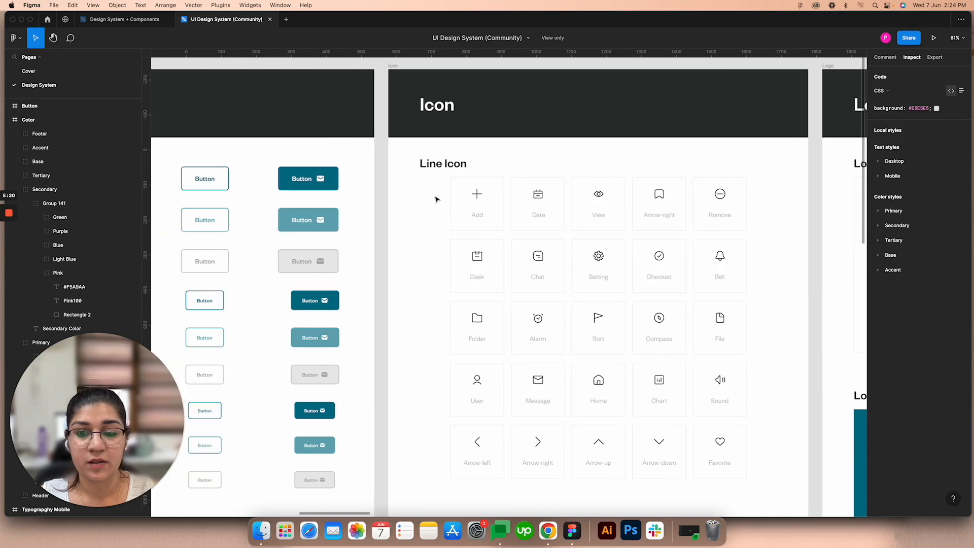
{"action": "left_click", "coordinate": [483, 197]}
{"action": "scroll", "coordinate": [483, 197], "scroll_direction": "down", "scroll_amount": 4}
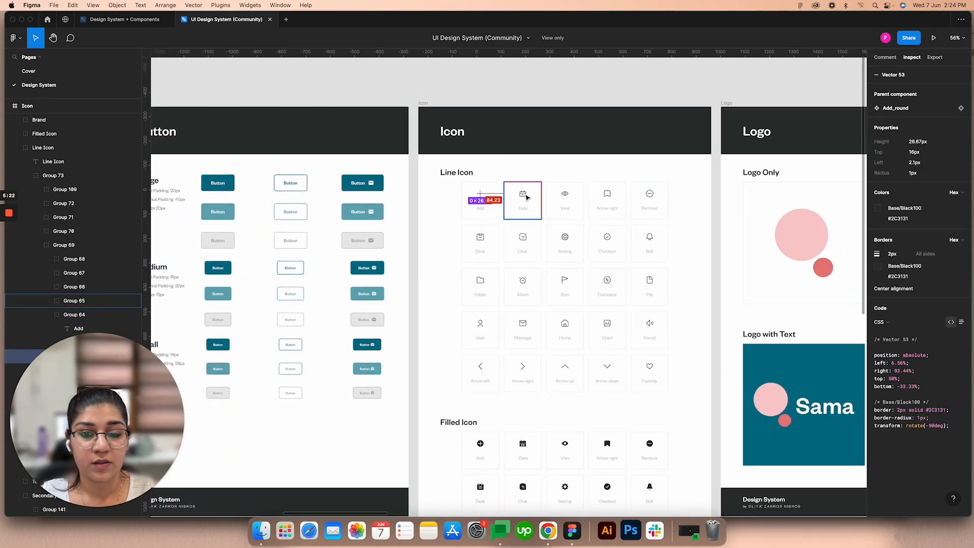
{"action": "scroll", "coordinate": [525, 197], "scroll_direction": "up", "scroll_amount": 4}
{"action": "scroll", "coordinate": [527, 197], "scroll_direction": "down", "scroll_amount": 6}
Step: Examine the Toggle frame and inspect the component properties of the large ON switch
{"action": "scroll", "coordinate": [497, 262], "scroll_direction": "right", "scroll_amount": 5}
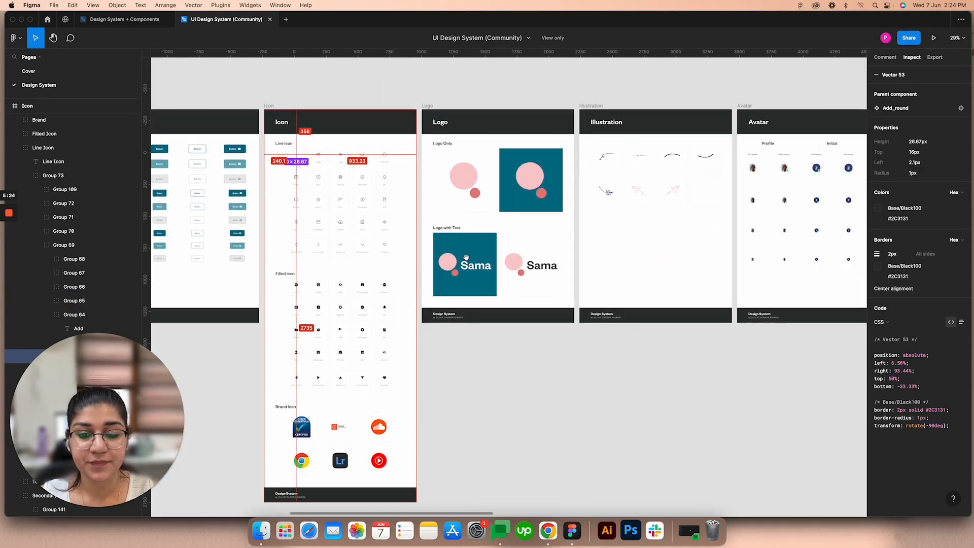
{"action": "scroll", "coordinate": [497, 263], "scroll_direction": "right", "scroll_amount": 4}
{"action": "scroll", "coordinate": [392, 205], "scroll_direction": "right", "scroll_amount": 4}
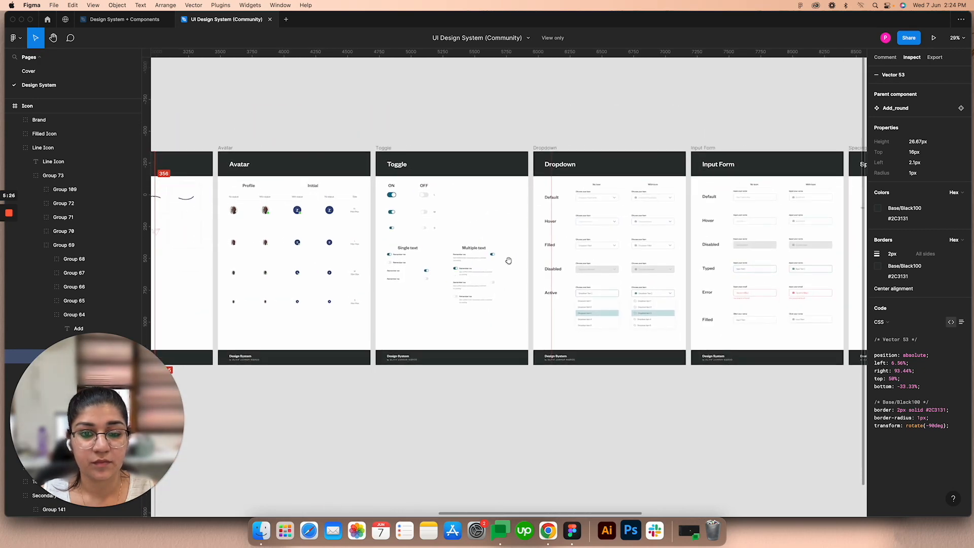
{"action": "scroll", "coordinate": [392, 206], "scroll_direction": "up", "scroll_amount": 6}
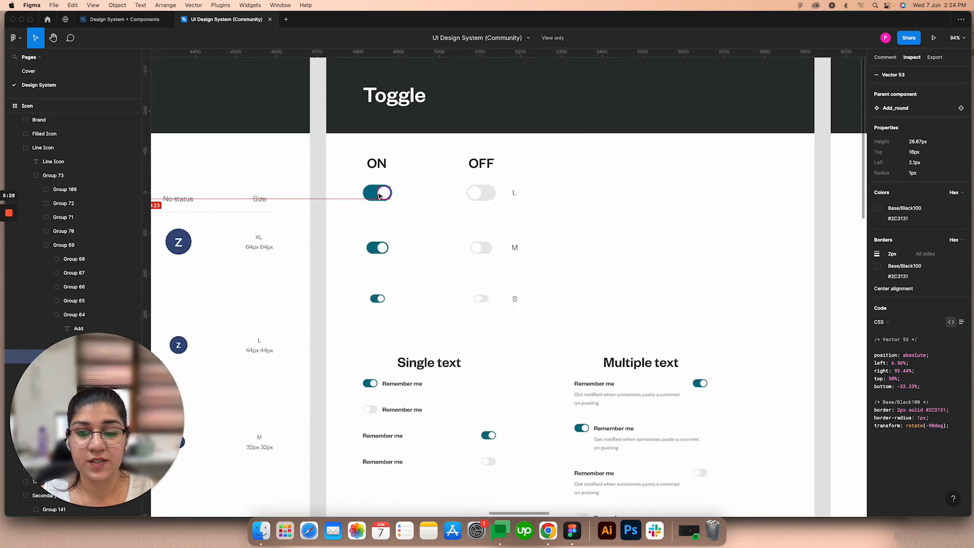
{"action": "left_click", "coordinate": [379, 197]}
{"action": "left_click", "coordinate": [437, 192]}
{"action": "left_click", "coordinate": [375, 193]}
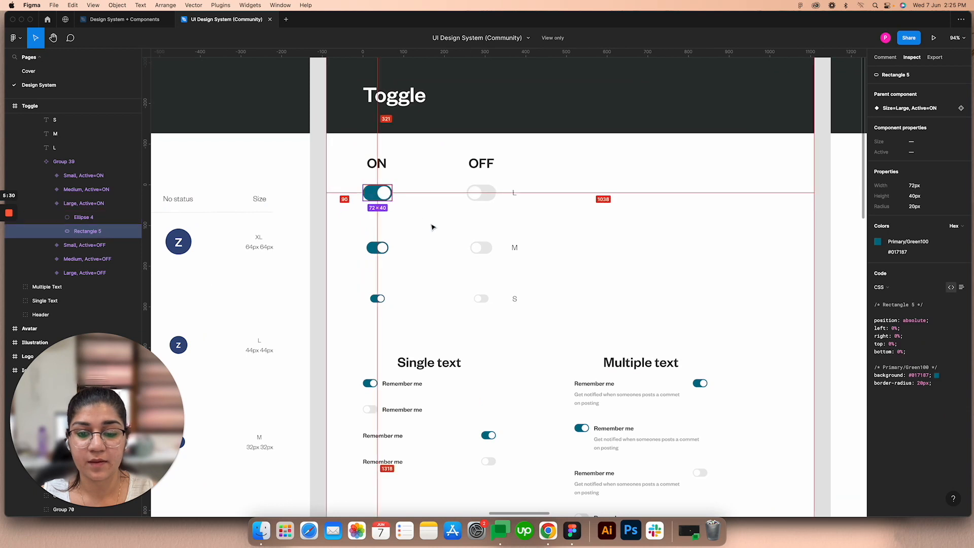
{"action": "scroll", "coordinate": [432, 227], "scroll_direction": "down", "scroll_amount": 1}
{"action": "left_click", "coordinate": [432, 226]}
Step: Examine the state variants shown in the Dropdown and Input Form frames
{"action": "scroll", "coordinate": [432, 226], "scroll_direction": "down", "scroll_amount": 3}
{"action": "scroll", "coordinate": [496, 254], "scroll_direction": "right", "scroll_amount": 6}
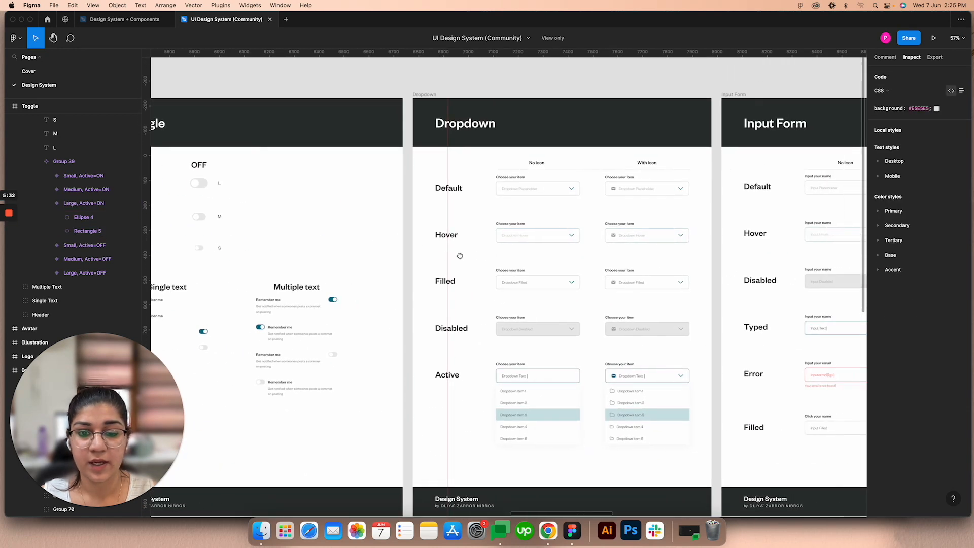
{"action": "scroll", "coordinate": [583, 208], "scroll_direction": "right", "scroll_amount": 5}
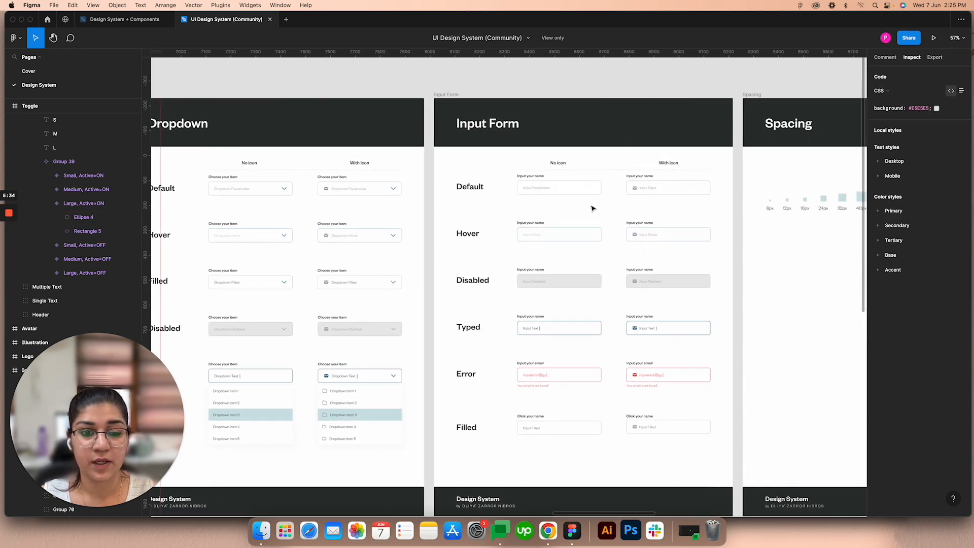
{"action": "scroll", "coordinate": [571, 197], "scroll_direction": "down", "scroll_amount": 2}
{"action": "scroll", "coordinate": [572, 197], "scroll_direction": "down", "scroll_amount": 1}
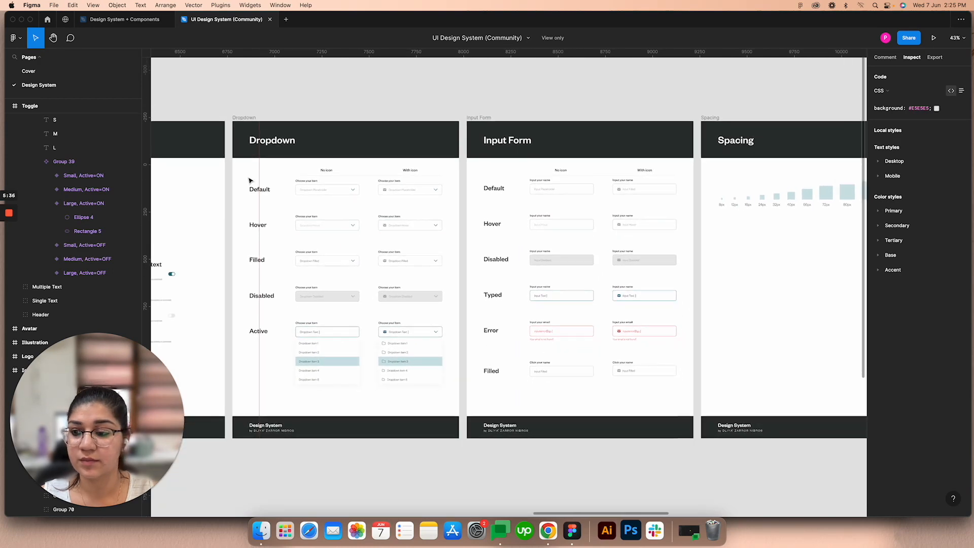
{"action": "left_click_drag", "start_coordinate": [263, 189], "coordinate": [309, 186]}
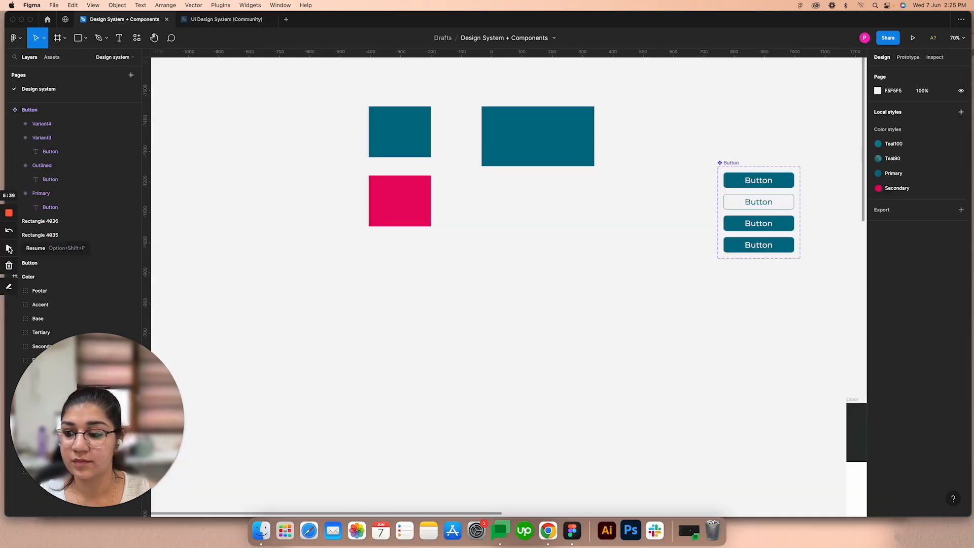
Step: Return to the Design System + Components file and add the text "Enter name" on the empty canvas below the color rectangles
{"action": "left_click", "coordinate": [116, 19]}
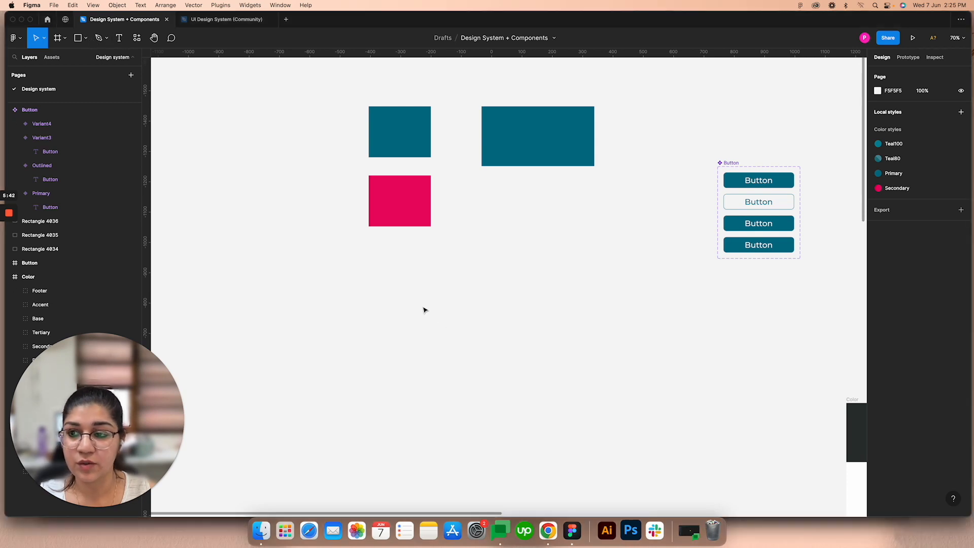
{"action": "left_click", "coordinate": [119, 38]}
{"action": "left_click", "coordinate": [470, 332]}
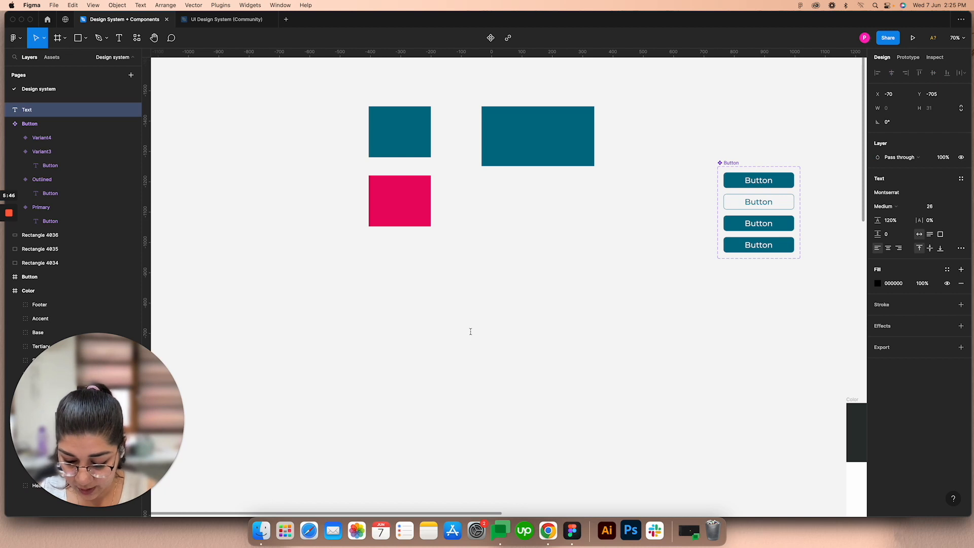
{"action": "type", "text": "Enter name"}
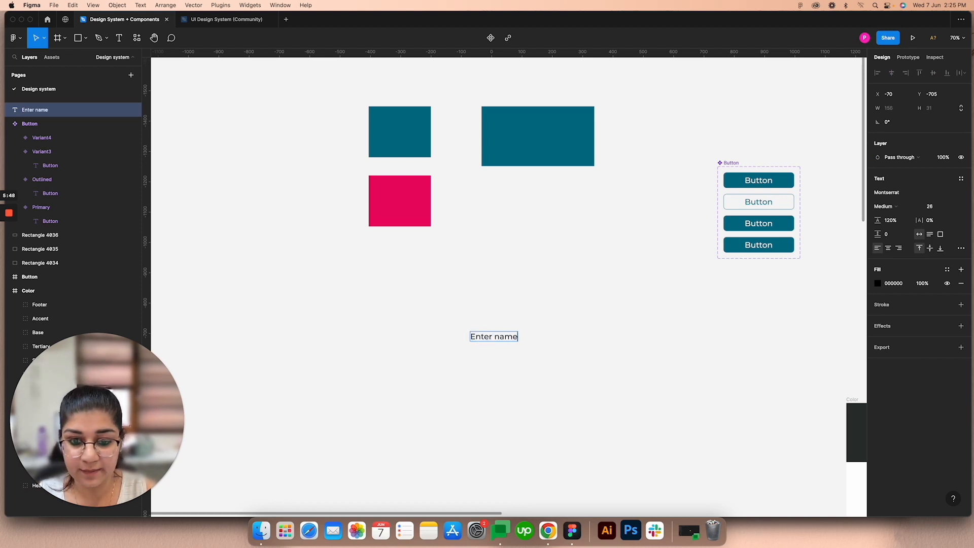
{"action": "key", "text": "Escape"}
Step: Wrap the "Enter name" text in a left-centered auto layout frame with an FFFFFF fill, and place it below the pink rectangle
{"action": "right_click", "coordinate": [485, 343]}
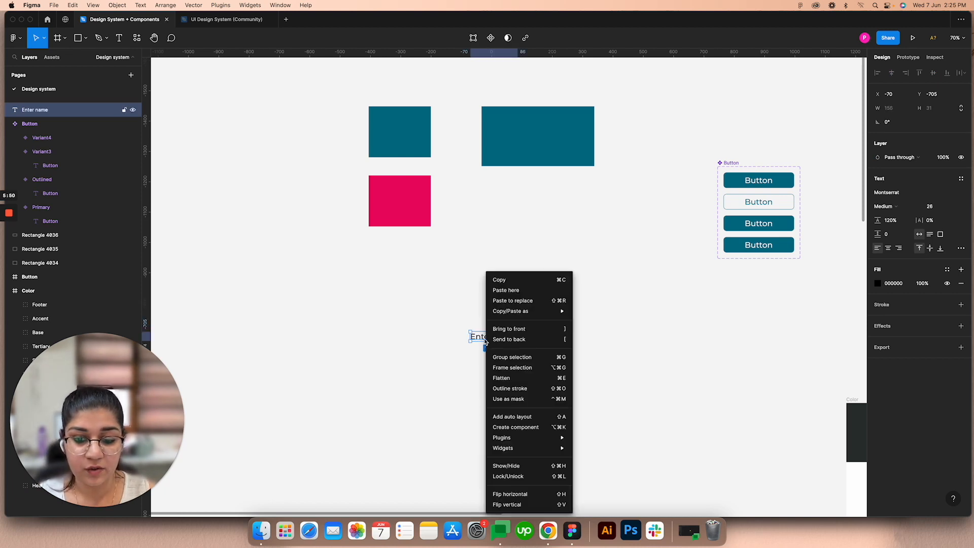
{"action": "left_click", "coordinate": [526, 414]}
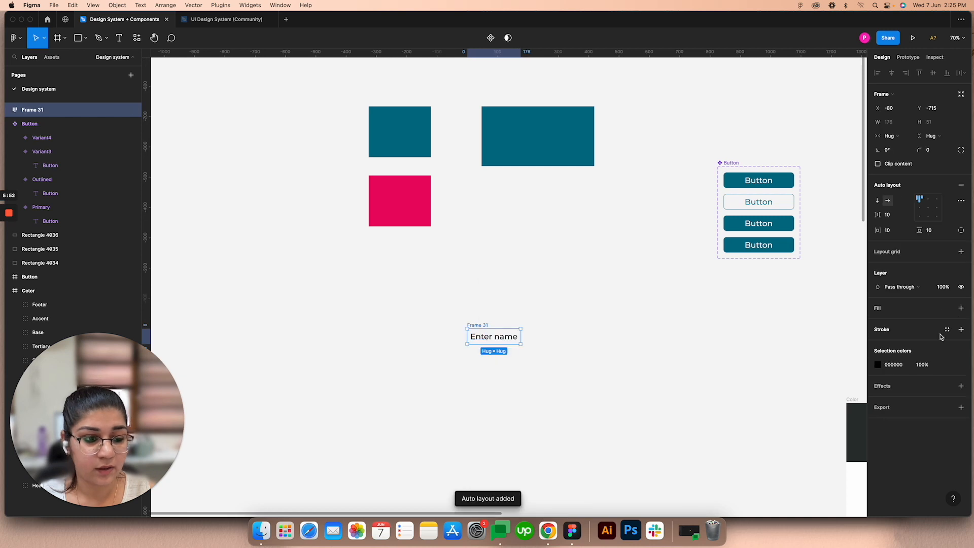
{"action": "left_click", "coordinate": [920, 208]}
{"action": "left_click", "coordinate": [960, 309]}
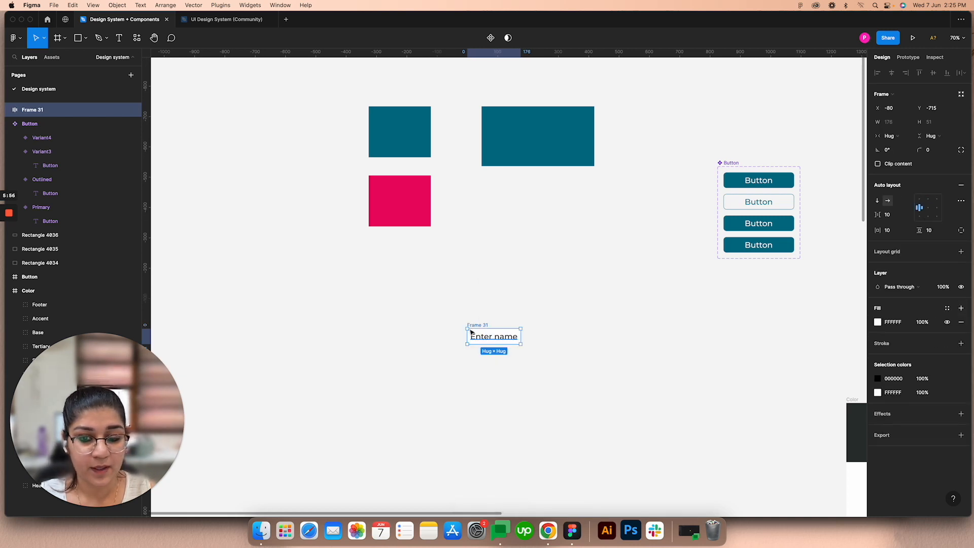
{"action": "left_click_drag", "start_coordinate": [486, 327], "coordinate": [423, 325]}
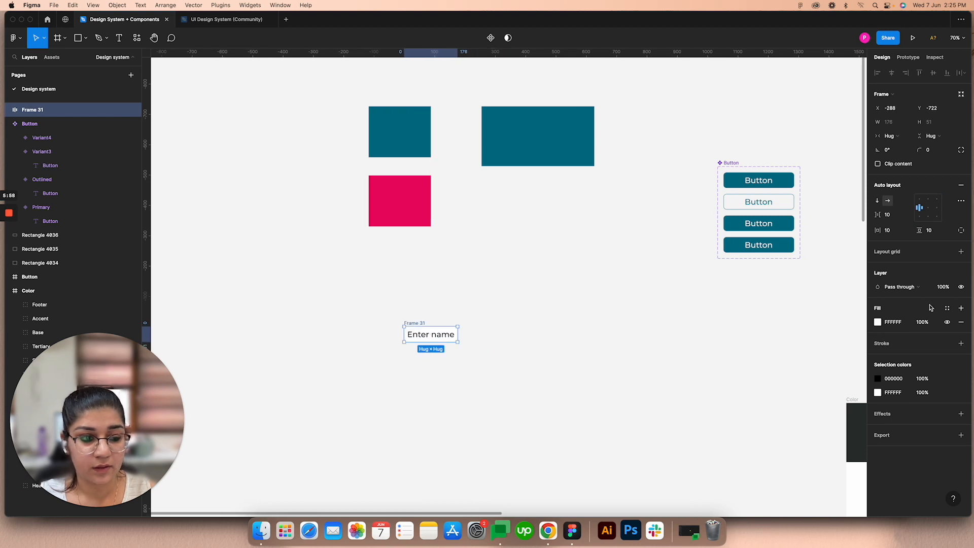
Step: Set the right padding of the "Enter name" frame to 180 using individual padding values
{"action": "left_click", "coordinate": [961, 231]}
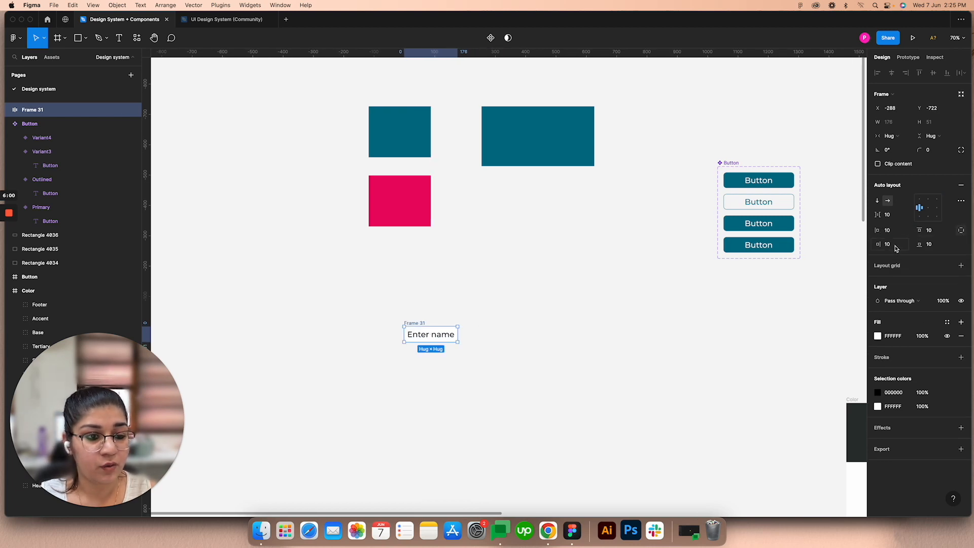
{"action": "left_click", "coordinate": [896, 245]}
{"action": "type", "text": "30"}
{"action": "key", "text": "Return"}
{"action": "type", "text": "60"}
{"action": "key", "text": "Return"}
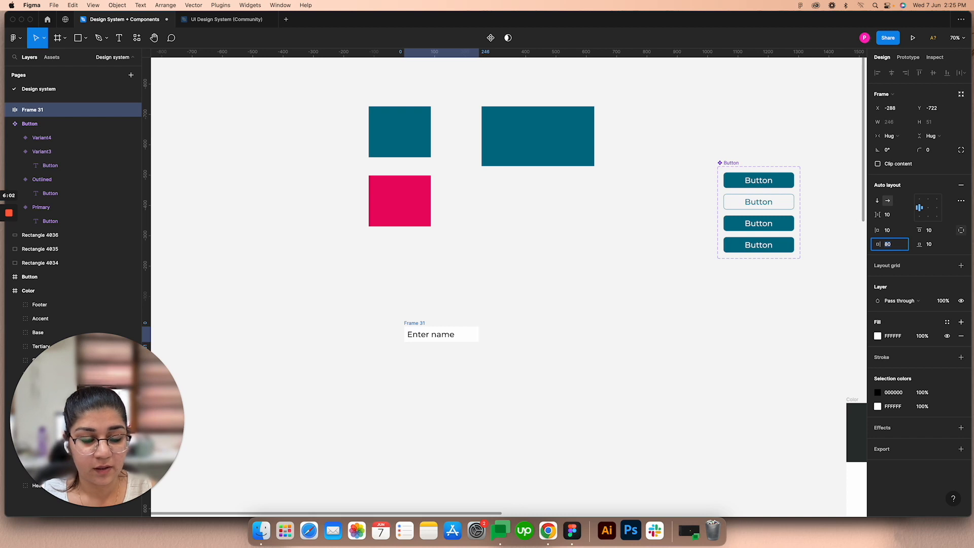
{"action": "key", "text": "shift+Up"}
{"action": "key", "text": "shift+Up"}
{"action": "key", "text": "shift+Up"}
{"action": "key", "text": "shift+Up"}
{"action": "key", "text": "shift+Up"}
{"action": "key", "text": "shift+Up"}
{"action": "key", "text": "shift+Up"}
{"action": "key", "text": "shift+Up"}
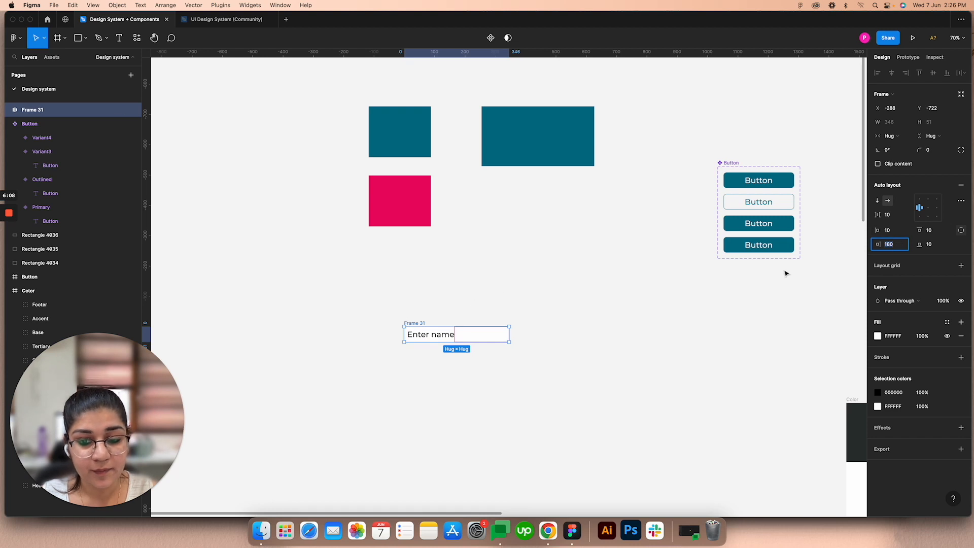
Step: Set the vertical padding of the "Enter name" frame to 20 and reselect the frame
{"action": "left_click", "coordinate": [961, 230]}
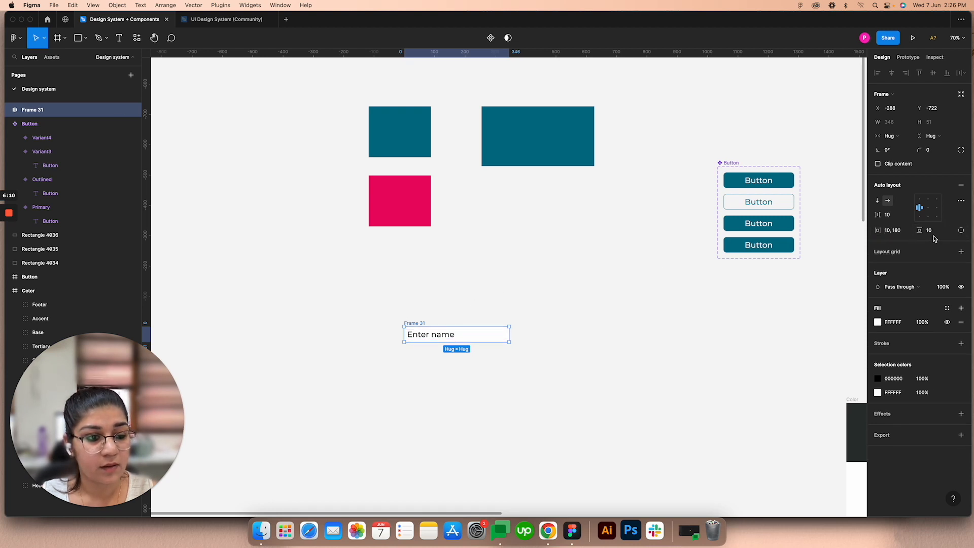
{"action": "left_click", "coordinate": [932, 230]}
{"action": "type", "text": "20"}
{"action": "key", "text": "Return"}
{"action": "left_click", "coordinate": [406, 254]}
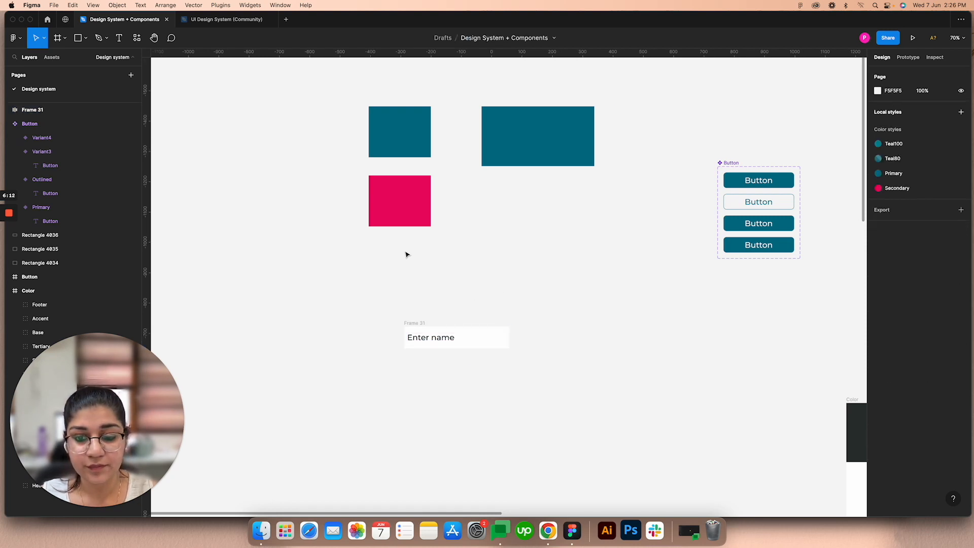
{"action": "left_click", "coordinate": [409, 323]}
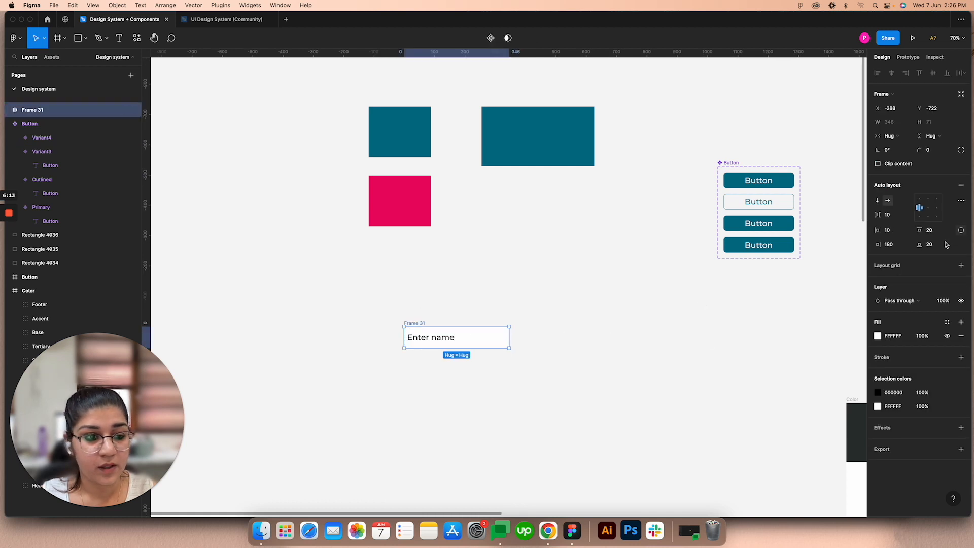
Step: Set the left padding of the "Enter name" frame to 20
{"action": "left_click", "coordinate": [896, 232]}
{"action": "type", "text": "20"}
{"action": "key", "text": "Return"}
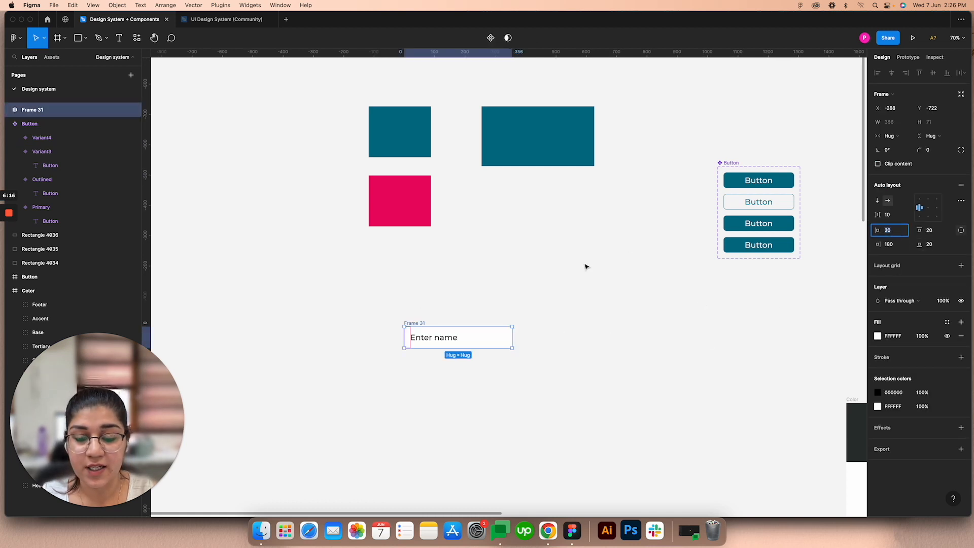
Step: Set the "Enter name" frame's corner radius to 10 and move the frame up and left, closer below the pink rectangle
{"action": "left_click", "coordinate": [586, 267]}
{"action": "left_click", "coordinate": [416, 323]}
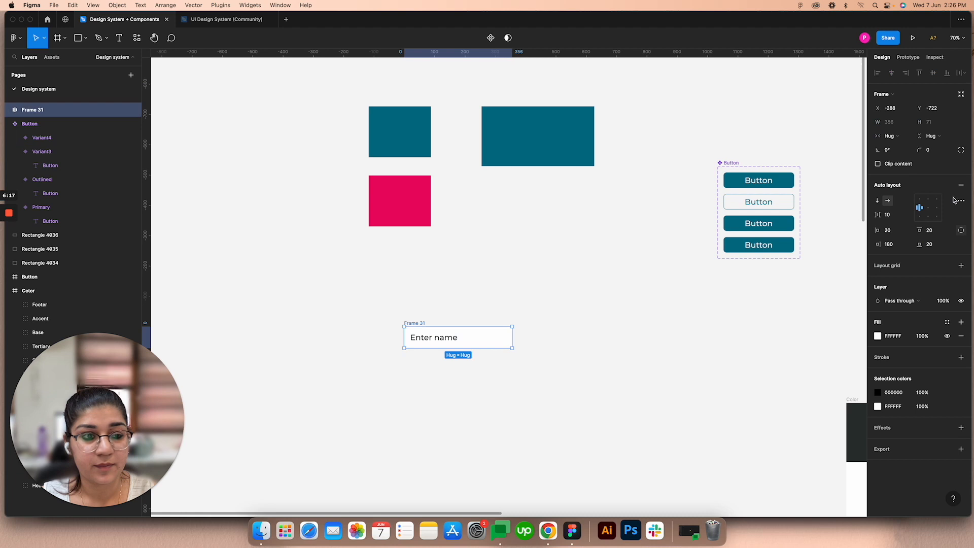
{"action": "left_click", "coordinate": [932, 150]}
{"action": "type", "text": "2"}
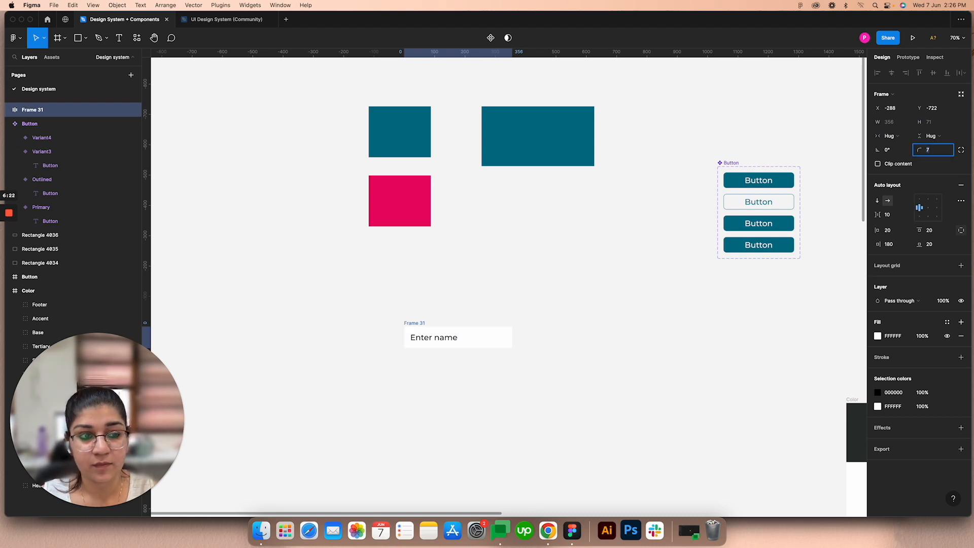
{"action": "key", "text": "Return"}
{"action": "left_click", "coordinate": [589, 278]}
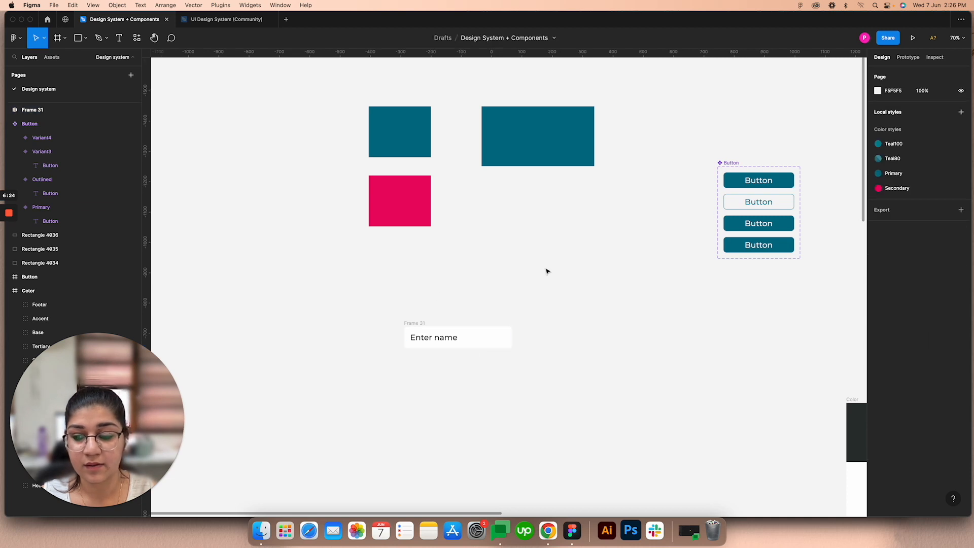
{"action": "left_click_drag", "start_coordinate": [405, 314], "coordinate": [376, 292]}
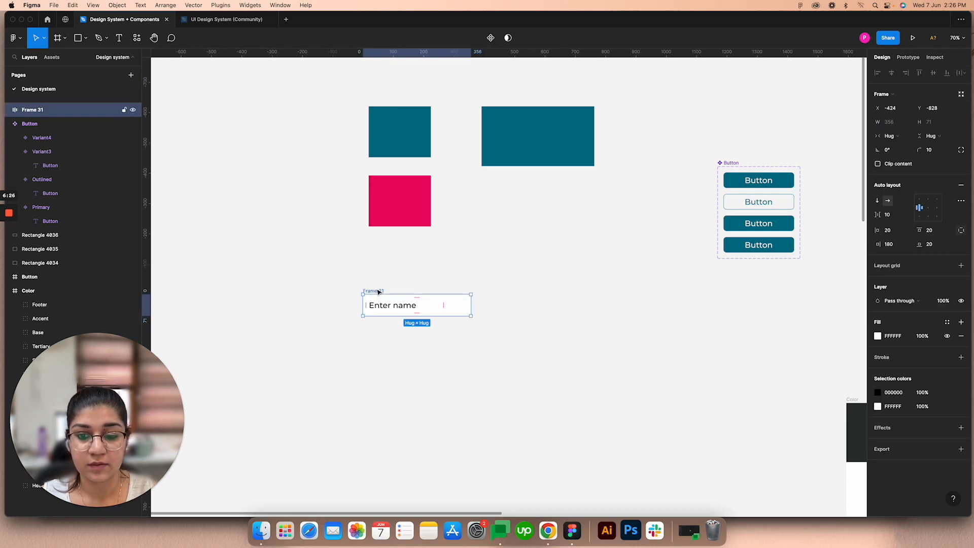
Step: Add the text label "Full Name" directly above the "Enter name" frame, aligned with the frame's left edge
{"action": "scroll", "coordinate": [378, 292], "scroll_direction": "up", "scroll_amount": 5}
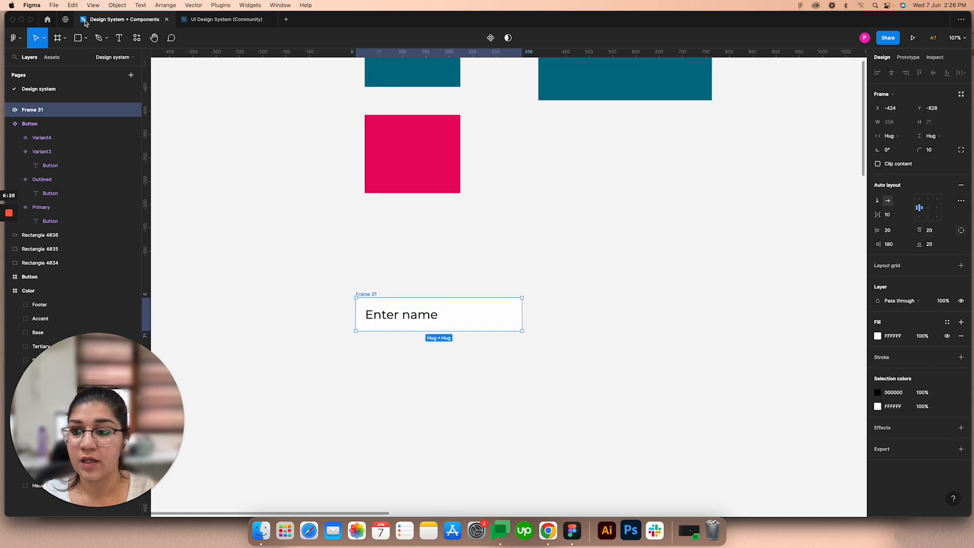
{"action": "left_click", "coordinate": [118, 37]}
{"action": "left_click", "coordinate": [366, 277]}
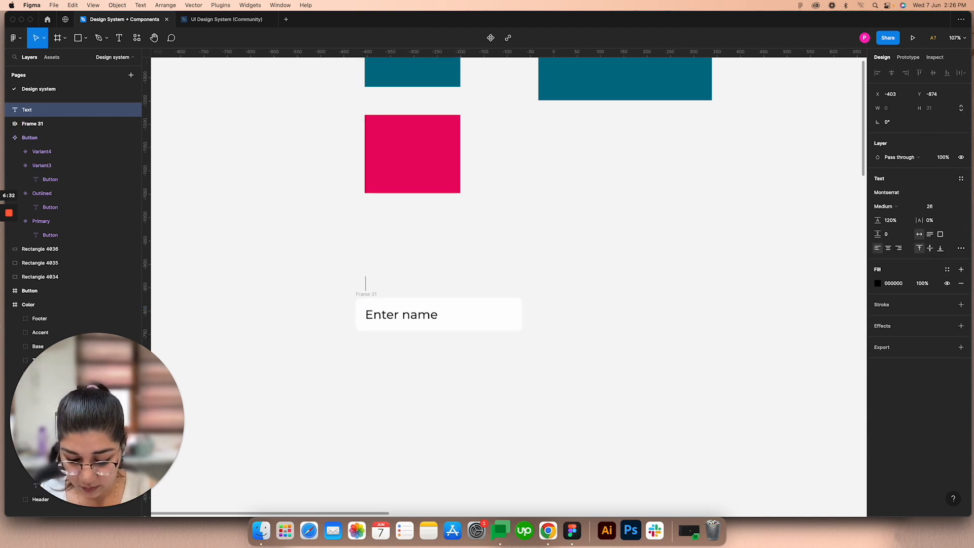
{"action": "type", "text": "Full"}
{"action": "type", "text": "Name"}
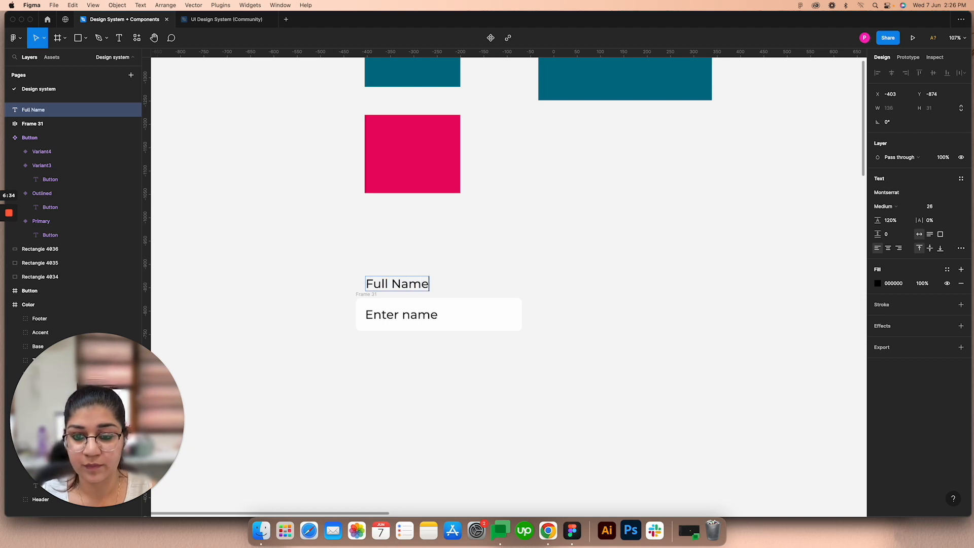
{"action": "key", "text": "Escape"}
{"action": "left_click_drag", "start_coordinate": [403, 284], "coordinate": [394, 281]}
Step: Wrap the "Full Name" label and the "Enter name" frame in a vertical auto layout with 15 spacing between items
{"action": "left_click", "coordinate": [365, 297], "text": "shift"}
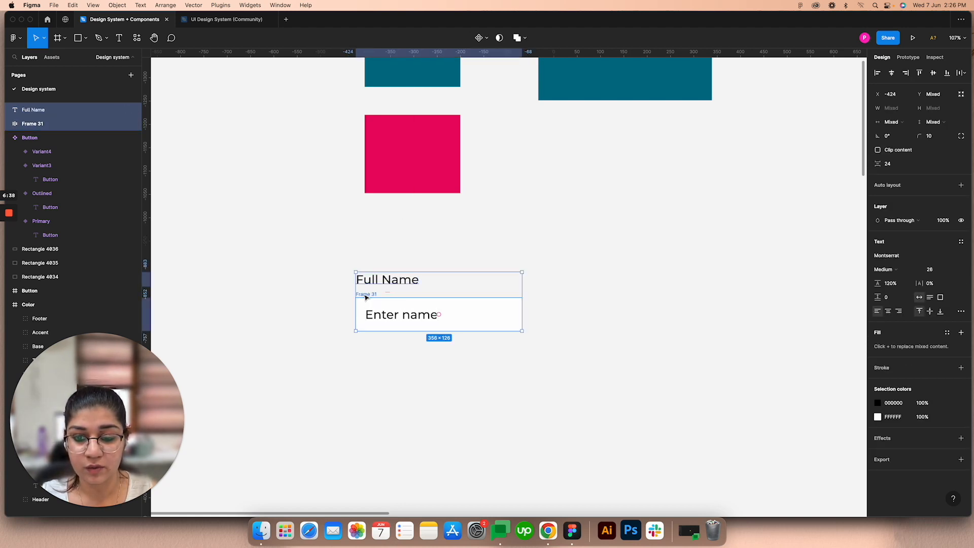
{"action": "right_click", "coordinate": [365, 297]}
{"action": "left_click", "coordinate": [414, 416]}
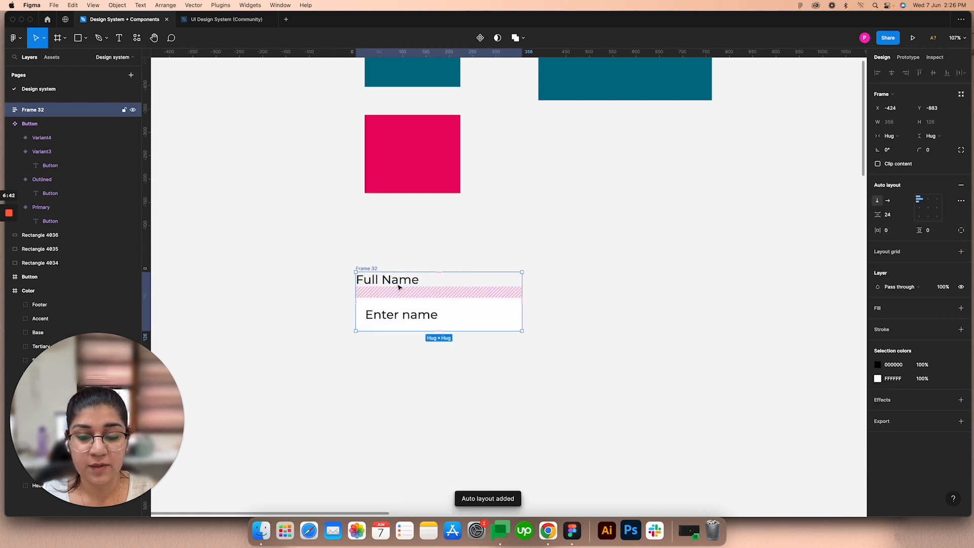
{"action": "left_click", "coordinate": [892, 218]}
{"action": "key", "text": "Down"}
{"action": "key", "text": "Down"}
{"action": "key", "text": "Down"}
{"action": "key", "text": "Down"}
{"action": "key", "text": "Down"}
{"action": "key", "text": "Down"}
{"action": "key", "text": "Down"}
{"action": "key", "text": "Down"}
{"action": "key", "text": "Down"}
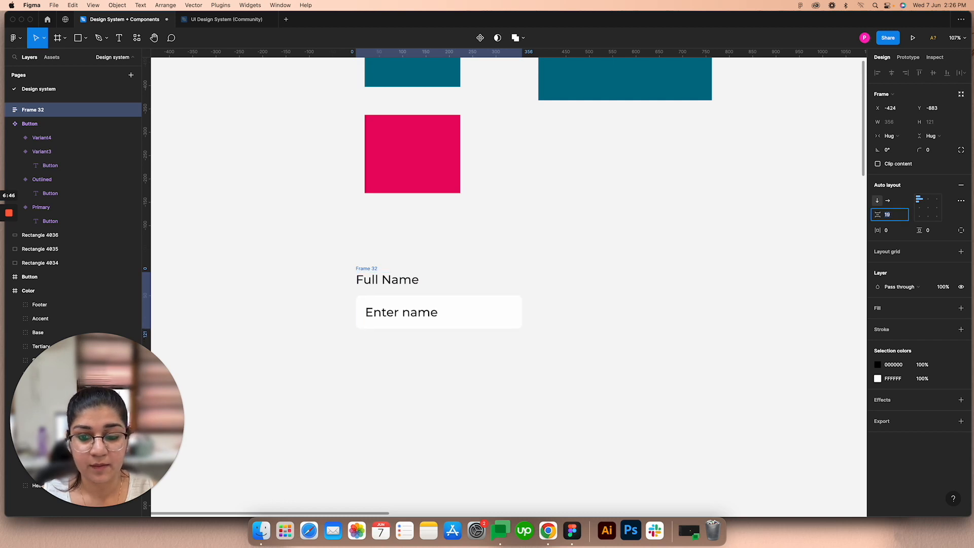
Step: Set the font size of the "Full Name" label to 18
{"action": "left_click", "coordinate": [402, 282]}
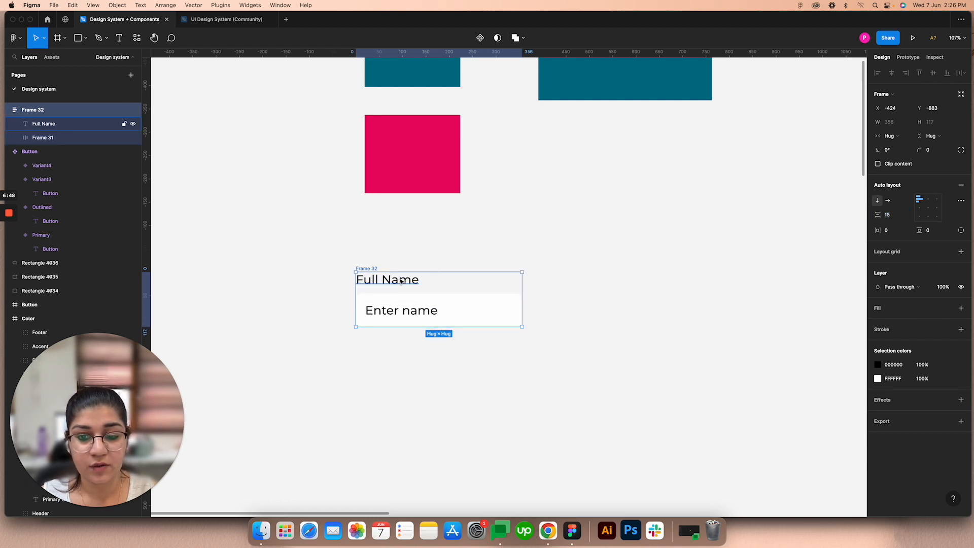
{"action": "left_click", "coordinate": [934, 220]}
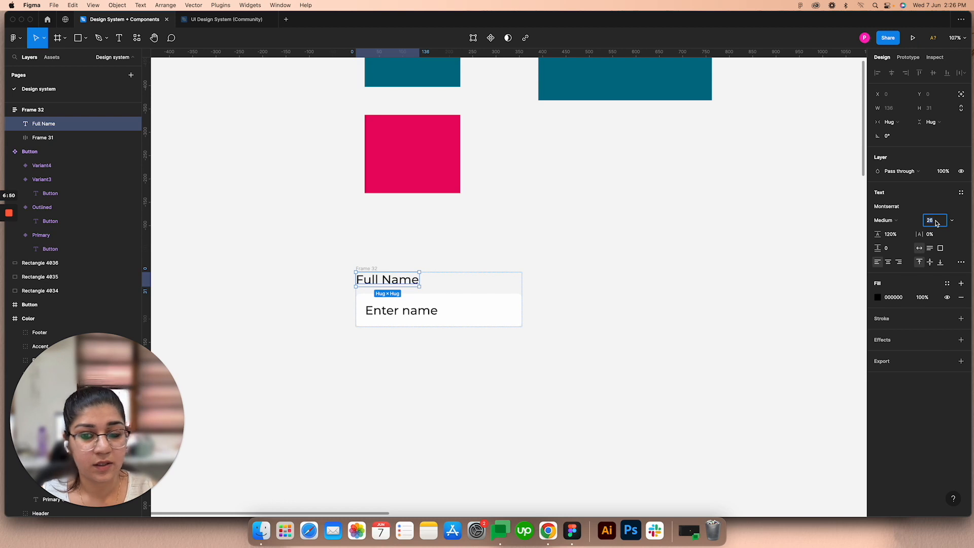
{"action": "key", "text": "Down"}
{"action": "key", "text": "Down"}
{"action": "key", "text": "Down"}
{"action": "key", "text": "Down"}
{"action": "key", "text": "Down"}
{"action": "key", "text": "Down"}
{"action": "key", "text": "Down"}
{"action": "key", "text": "Down"}
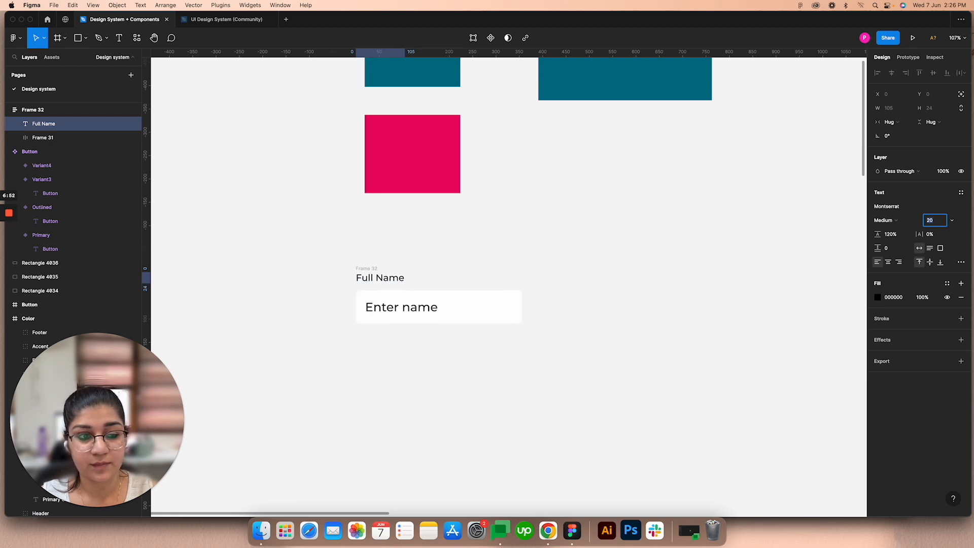
{"action": "left_click", "coordinate": [476, 246]}
Step: Change the fill of the "Enter name" placeholder text to the grey 9D9D9D
{"action": "left_click", "coordinate": [378, 276]}
{"action": "double_click", "coordinate": [401, 307]}
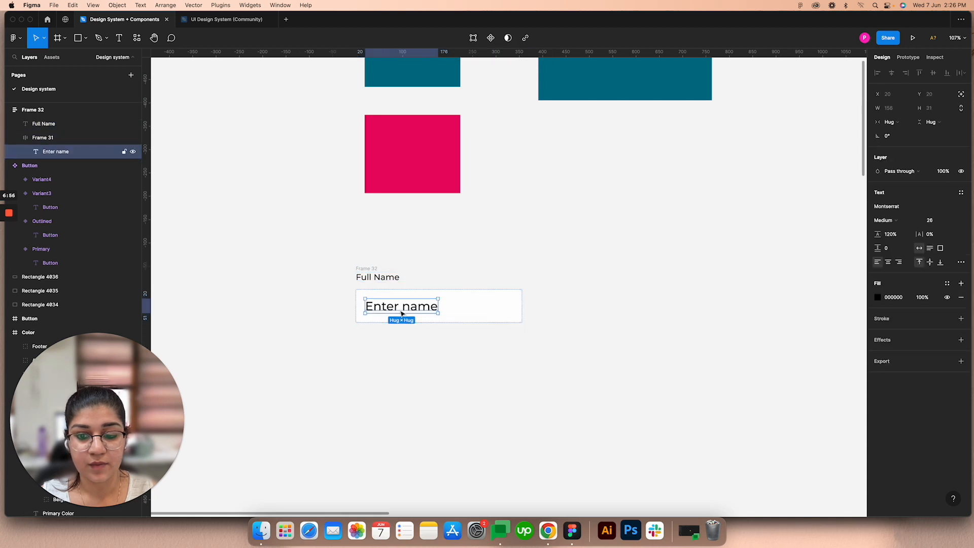
{"action": "left_click", "coordinate": [878, 298]}
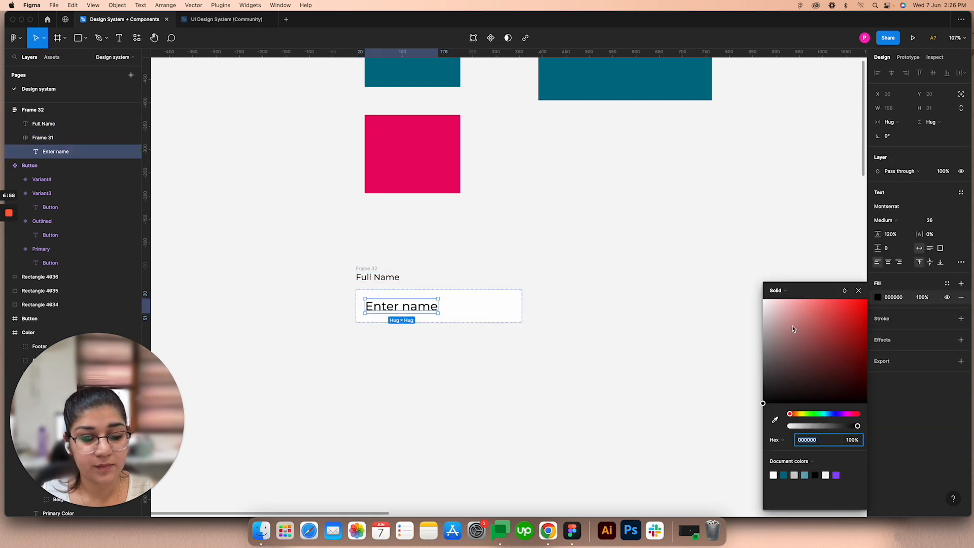
{"action": "left_click_drag", "start_coordinate": [793, 329], "coordinate": [762, 345]}
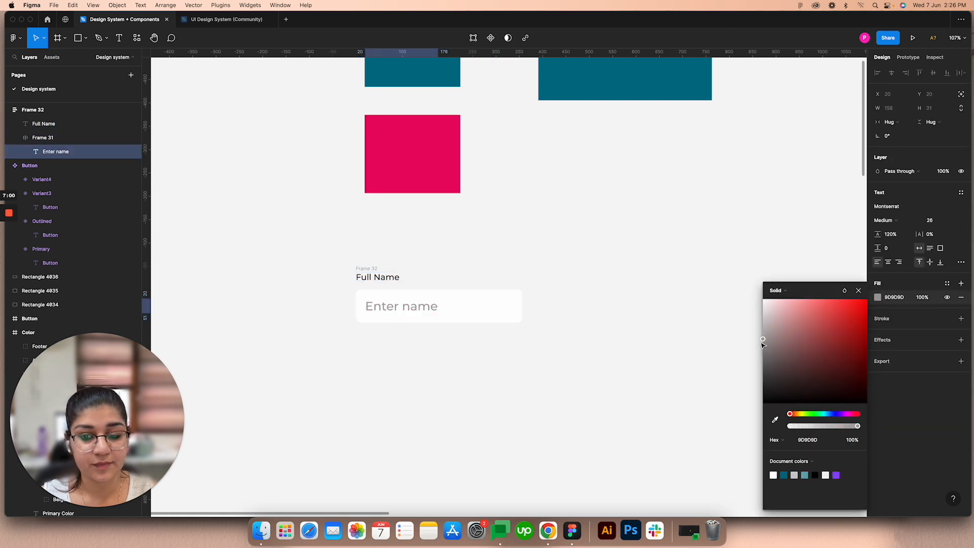
{"action": "left_click", "coordinate": [859, 291]}
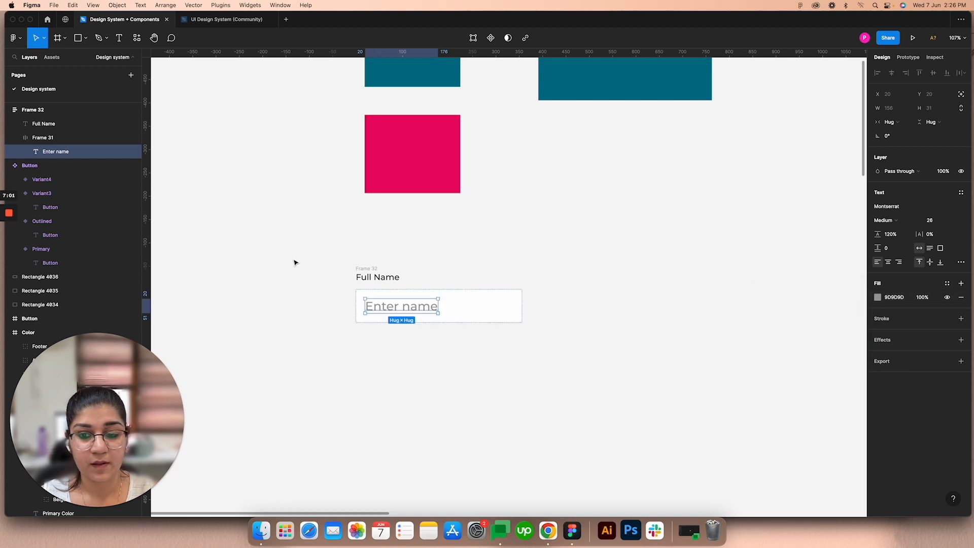
Step: Set the spacing between the "Full Name" label and the input box to 9 in their auto layout frame
{"action": "left_click", "coordinate": [370, 268]}
{"action": "left_click", "coordinate": [888, 217]}
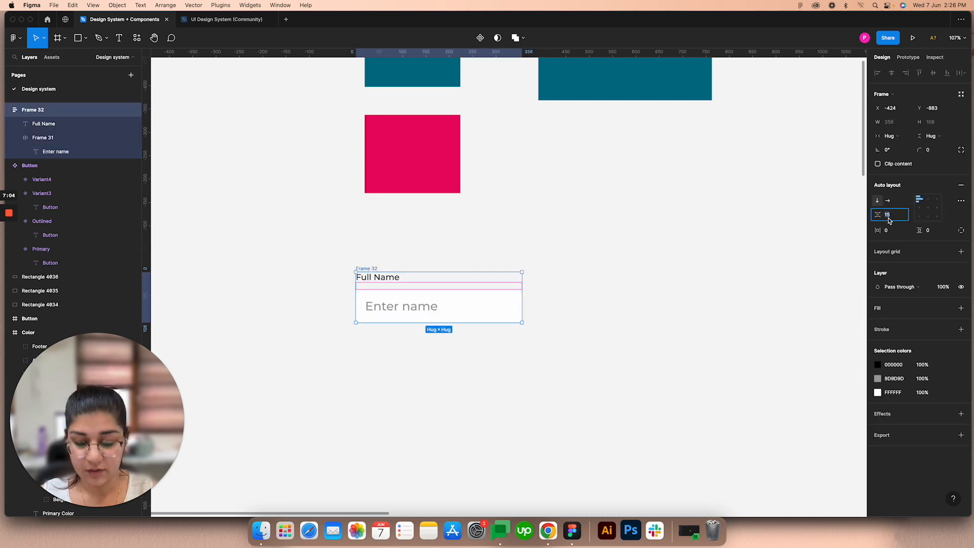
{"action": "key", "text": "Down"}
{"action": "key", "text": "Down"}
{"action": "key", "text": "Down"}
{"action": "key", "text": "Down"}
{"action": "key", "text": "Down"}
{"action": "left_click", "coordinate": [372, 244]}
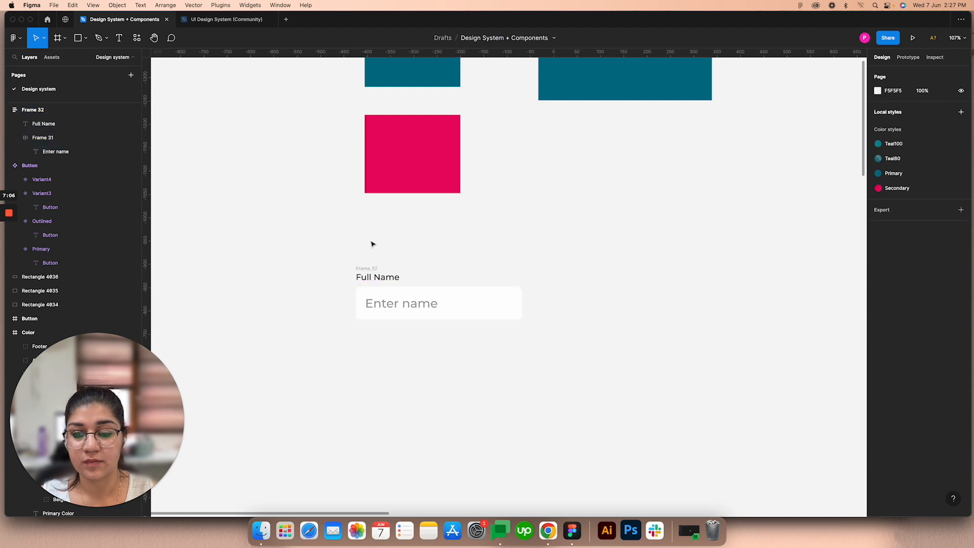
Step: Rename the frame holding the label and the input box as "Default"
{"action": "left_click", "coordinate": [364, 269]}
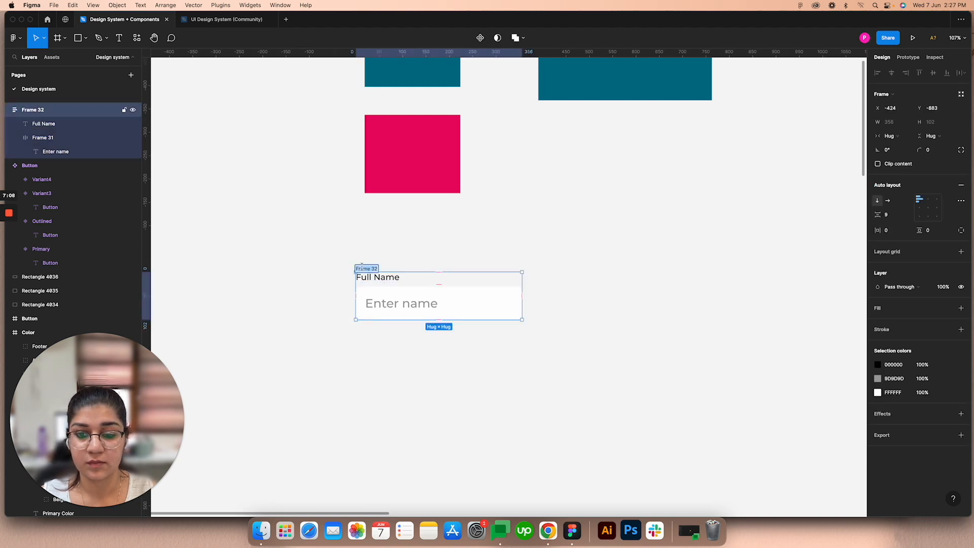
{"action": "type", "text": "Default"}
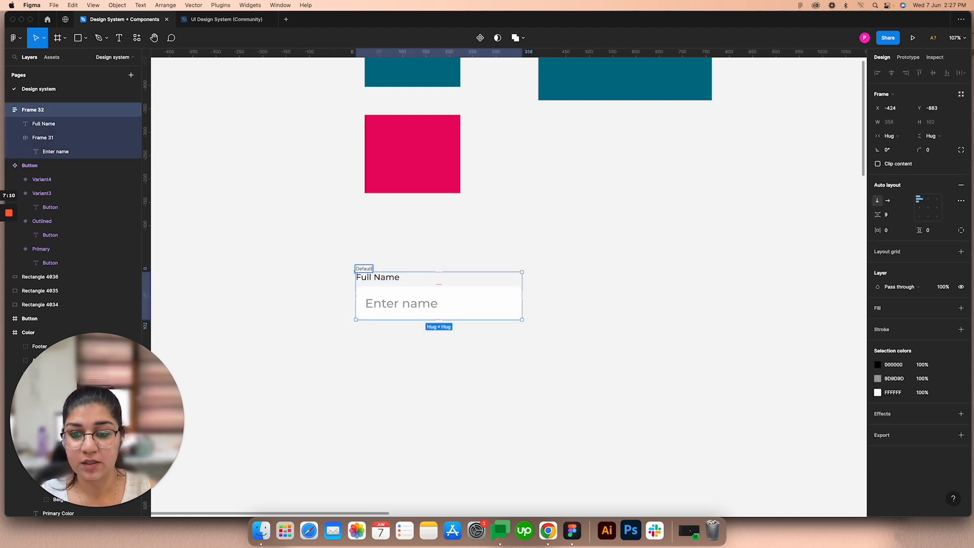
{"action": "left_click", "coordinate": [419, 246]}
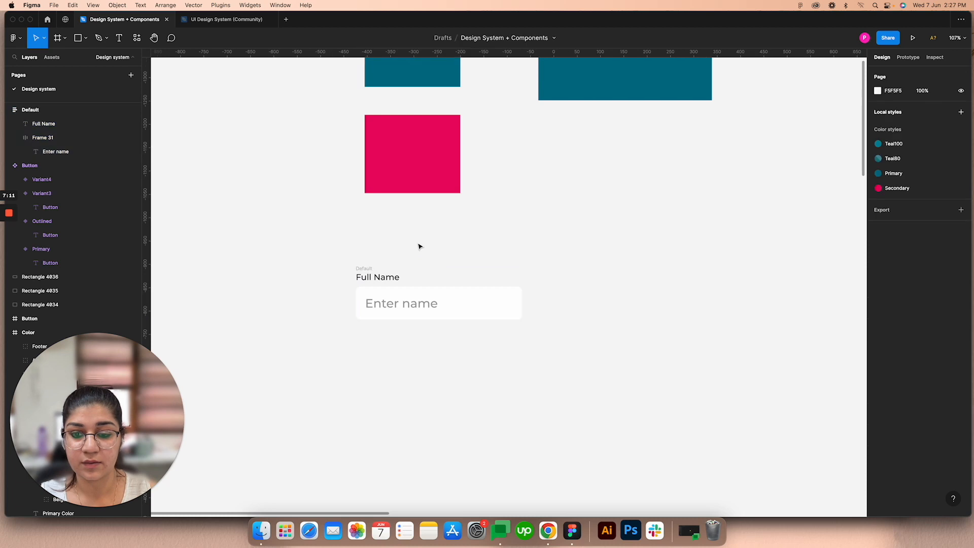
Step: Turn the Default frame into a component and add a second variant to it
{"action": "left_click", "coordinate": [360, 270]}
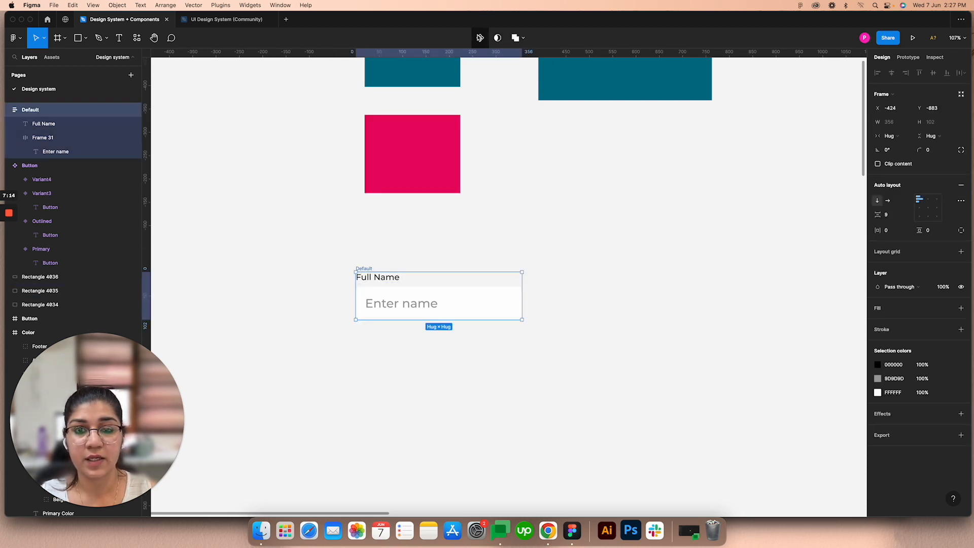
{"action": "left_click", "coordinate": [479, 37]}
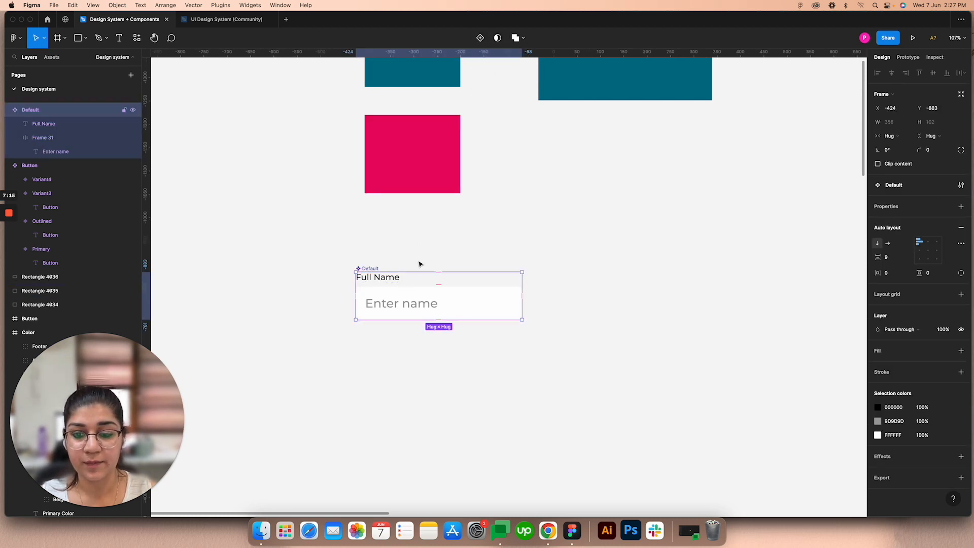
{"action": "left_click", "coordinate": [481, 37]}
{"action": "scroll", "coordinate": [479, 315], "scroll_direction": "down", "scroll_amount": 3}
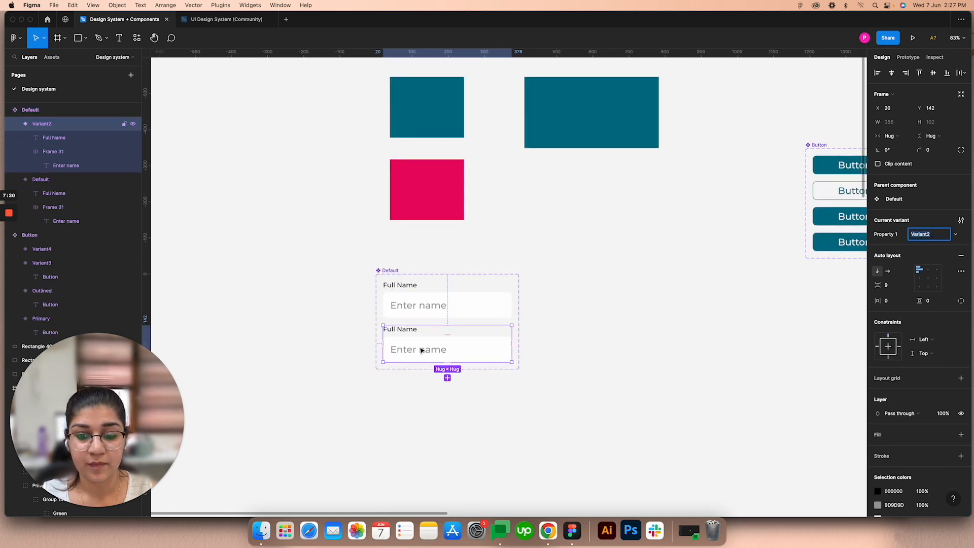
{"action": "scroll", "coordinate": [421, 350], "scroll_direction": "up", "scroll_amount": 3}
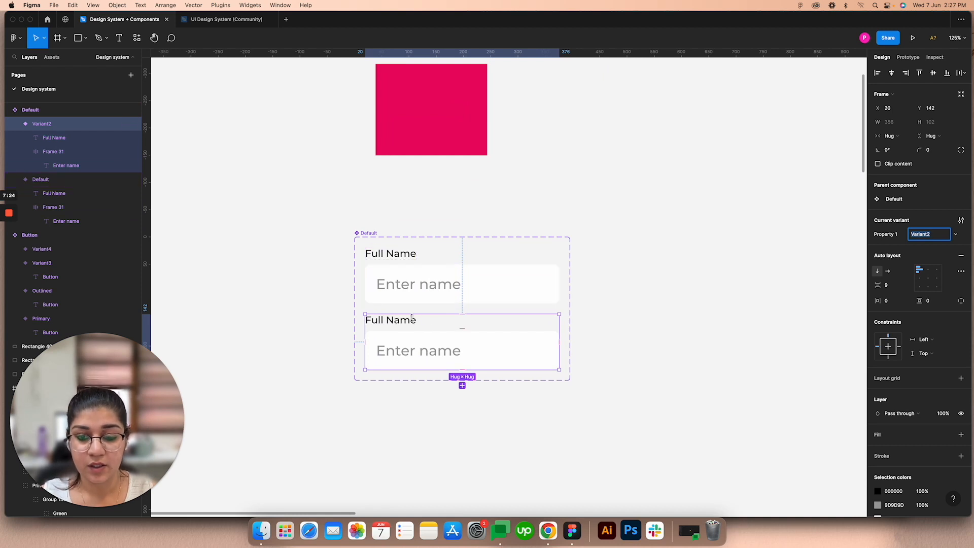
{"action": "scroll", "coordinate": [411, 316], "scroll_direction": "down", "scroll_amount": 3}
Step: Switch to the UI Design System (Community) file and examine the input field states in the Input Form frame
{"action": "left_click", "coordinate": [225, 19]}
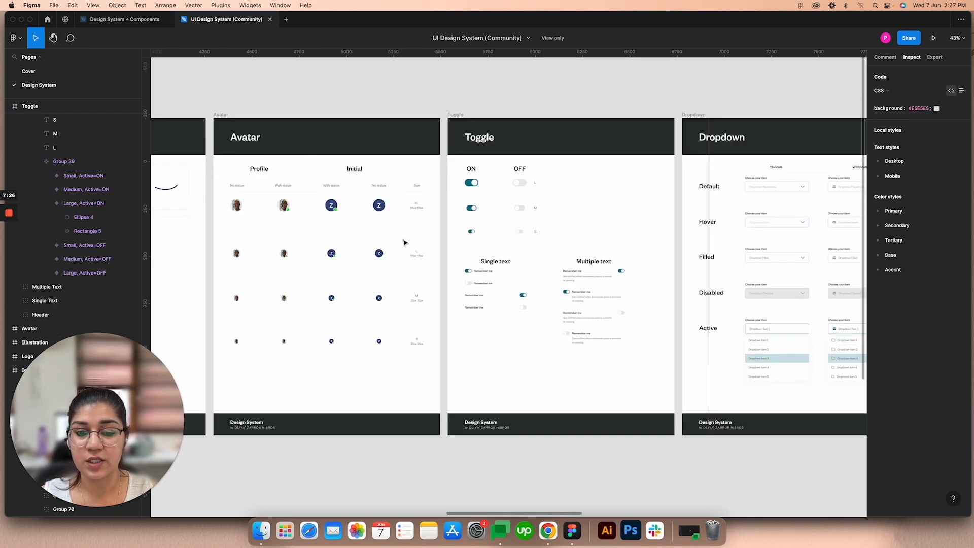
{"action": "scroll", "coordinate": [405, 242], "scroll_direction": "down", "scroll_amount": 3}
{"action": "scroll", "coordinate": [405, 243], "scroll_direction": "right", "scroll_amount": 10}
{"action": "scroll", "coordinate": [480, 203], "scroll_direction": "up", "scroll_amount": 2}
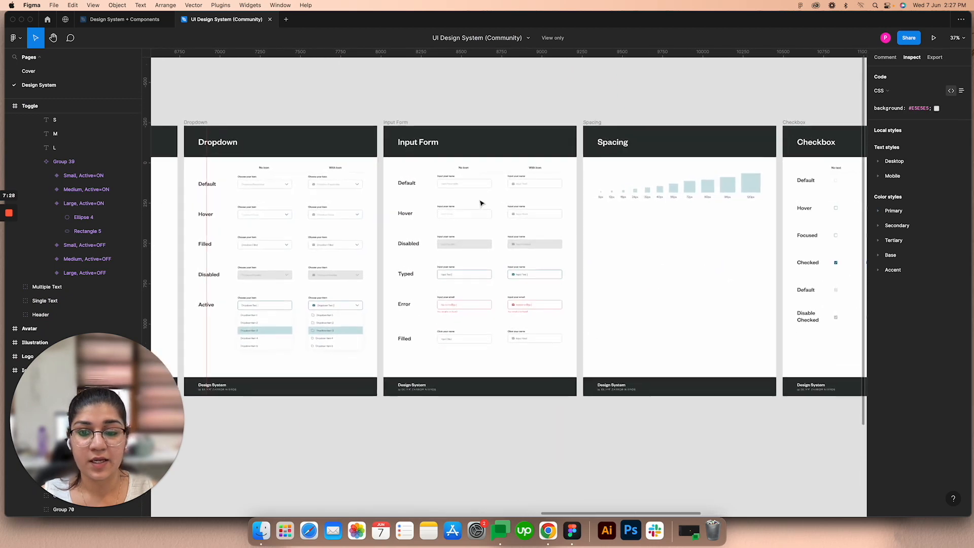
{"action": "scroll", "coordinate": [481, 203], "scroll_direction": "up", "scroll_amount": 3}
{"action": "scroll", "coordinate": [439, 226], "scroll_direction": "down", "scroll_amount": 2}
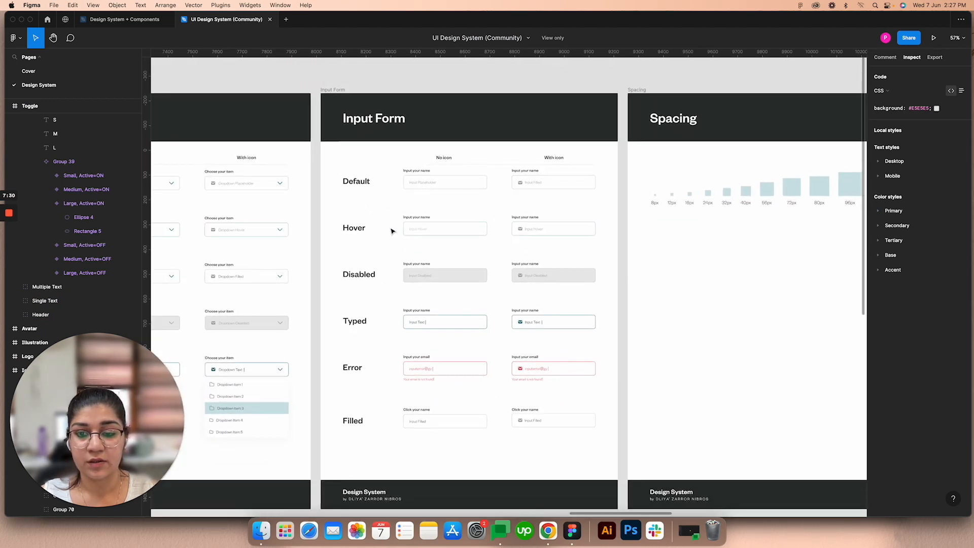
{"action": "scroll", "coordinate": [424, 276], "scroll_direction": "up", "scroll_amount": 2}
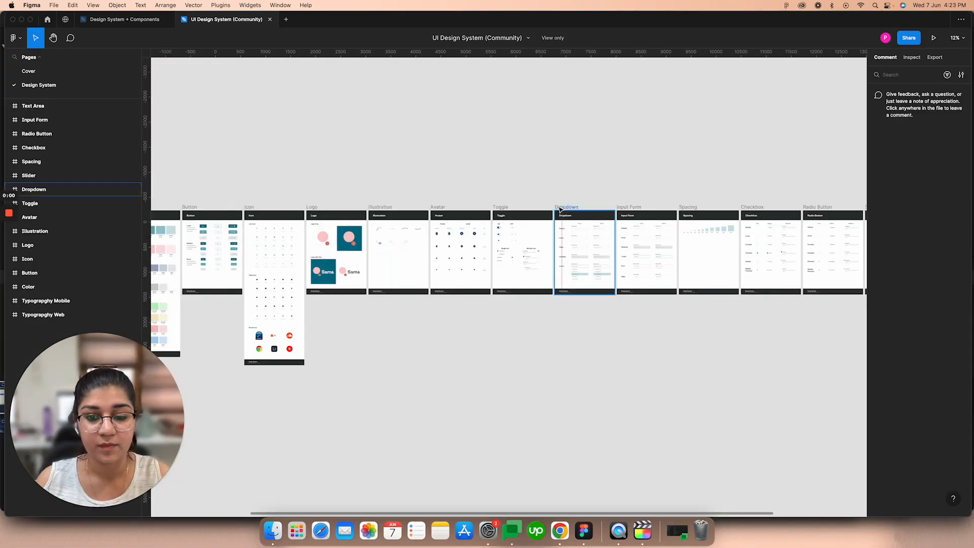
Step: Look over the component frames of the community design system, from Toggle and Dropdown through to Text Area
{"action": "scroll", "coordinate": [557, 210], "scroll_direction": "right", "scroll_amount": 3}
{"action": "scroll", "coordinate": [532, 213], "scroll_direction": "up", "scroll_amount": 3, "text": "ctrl"}
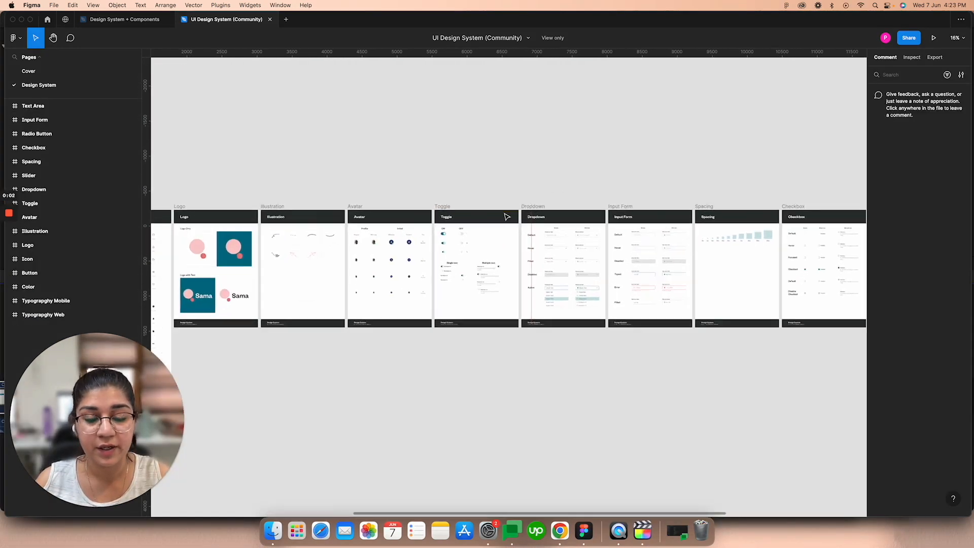
{"action": "scroll", "coordinate": [507, 217], "scroll_direction": "up", "scroll_amount": 1}
{"action": "left_click_drag", "start_coordinate": [609, 202], "coordinate": [482, 184]}
{"action": "left_click_drag", "start_coordinate": [644, 172], "coordinate": [540, 164]}
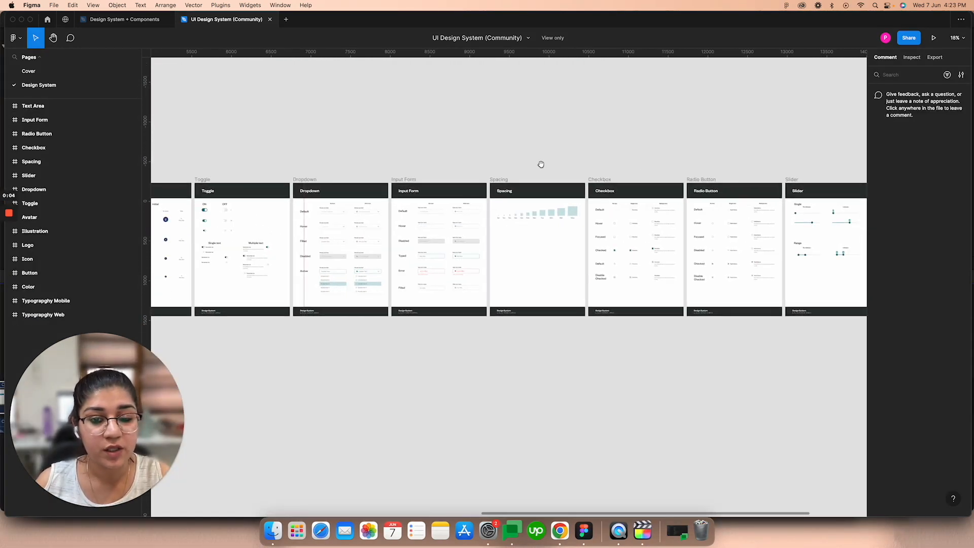
{"action": "scroll", "coordinate": [608, 156], "scroll_direction": "right", "scroll_amount": 5}
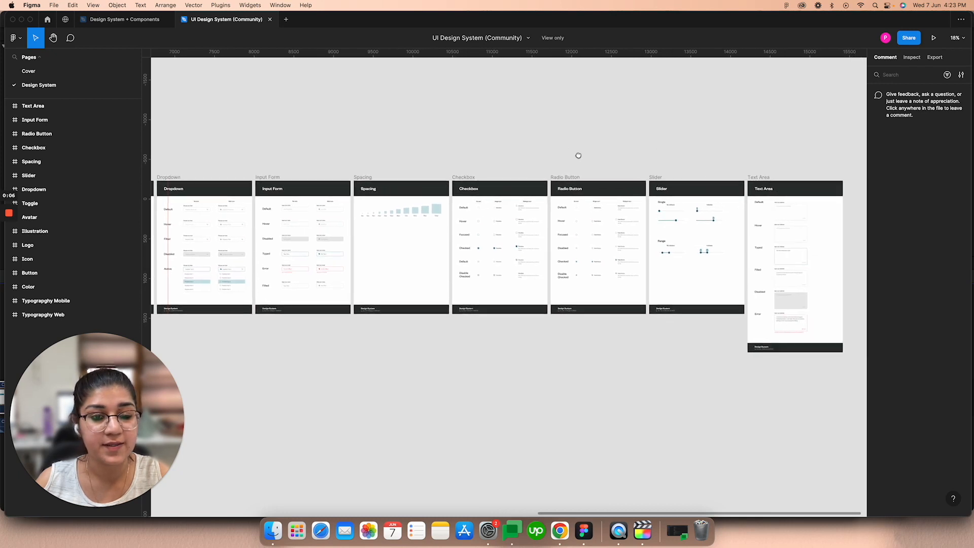
{"action": "scroll", "coordinate": [394, 146], "scroll_direction": "left", "scroll_amount": 8}
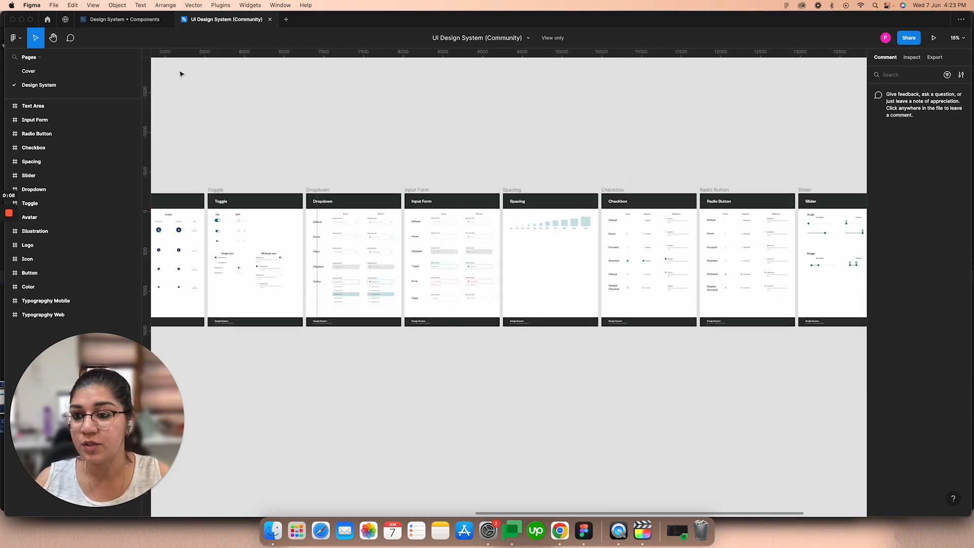
Step: Switch to the Design System + Components file and add a new page named "UI Design"
{"action": "left_click", "coordinate": [124, 20]}
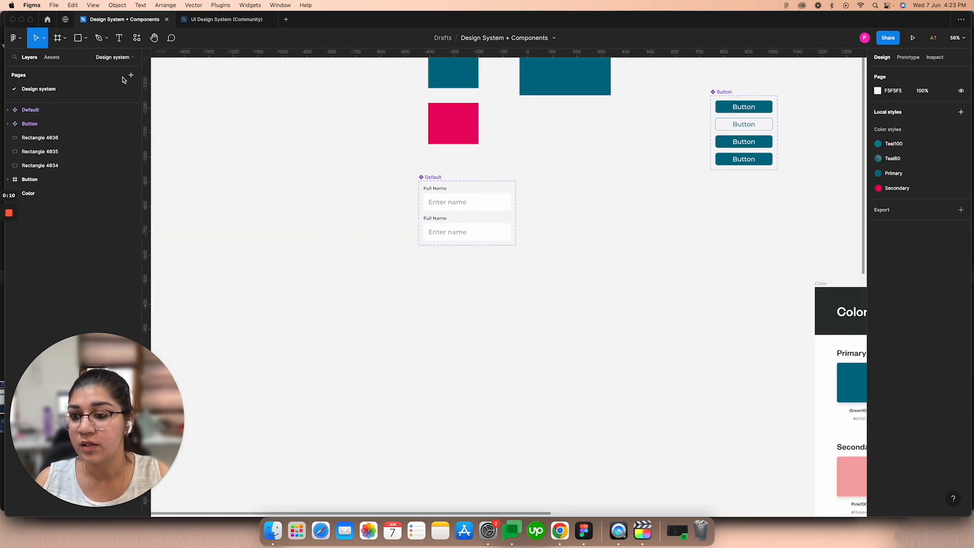
{"action": "left_click", "coordinate": [130, 76]}
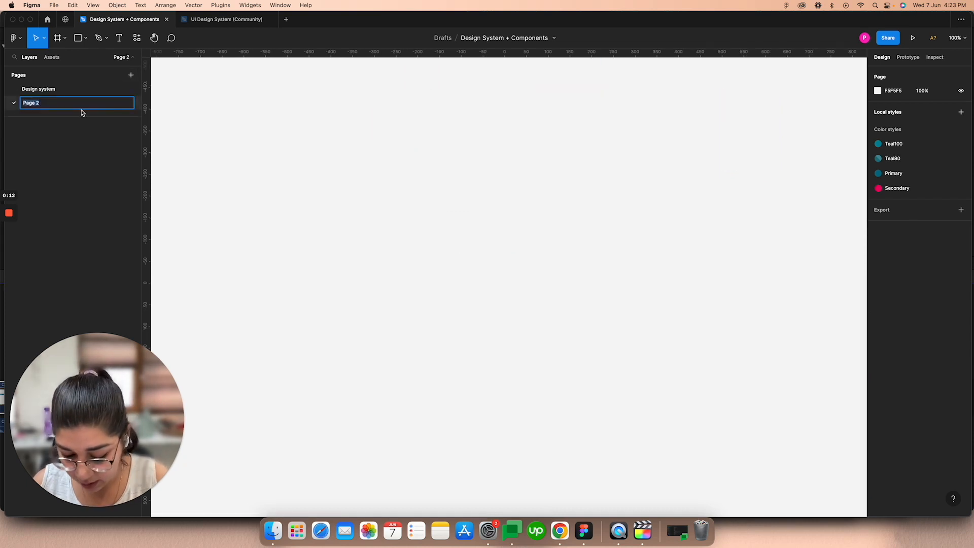
{"action": "type", "text": "Ui Design"}
{"action": "key", "text": "Return"}
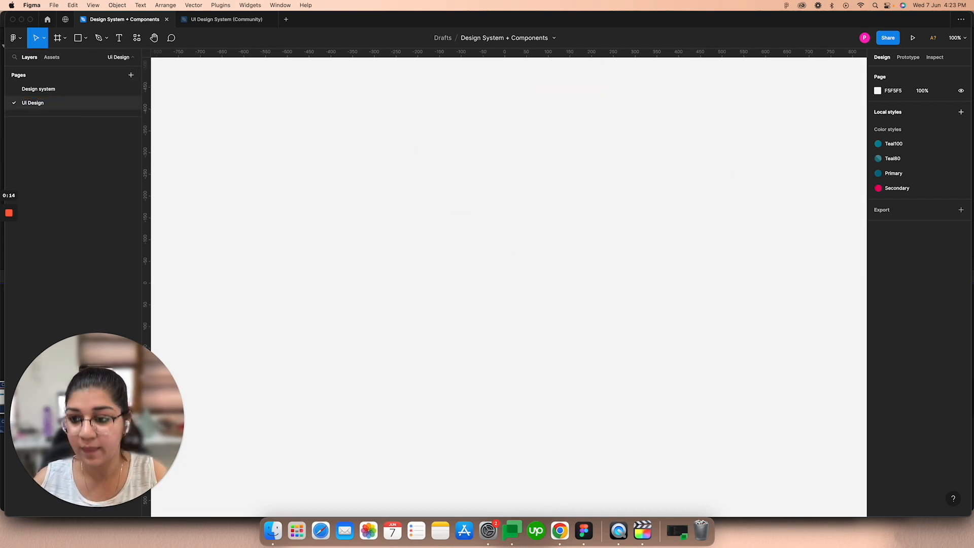
Step: Draw a frame about 1232 × 665 on the empty page and a full-height rectangle about 401 wide along its left edge
{"action": "left_click", "coordinate": [57, 38]}
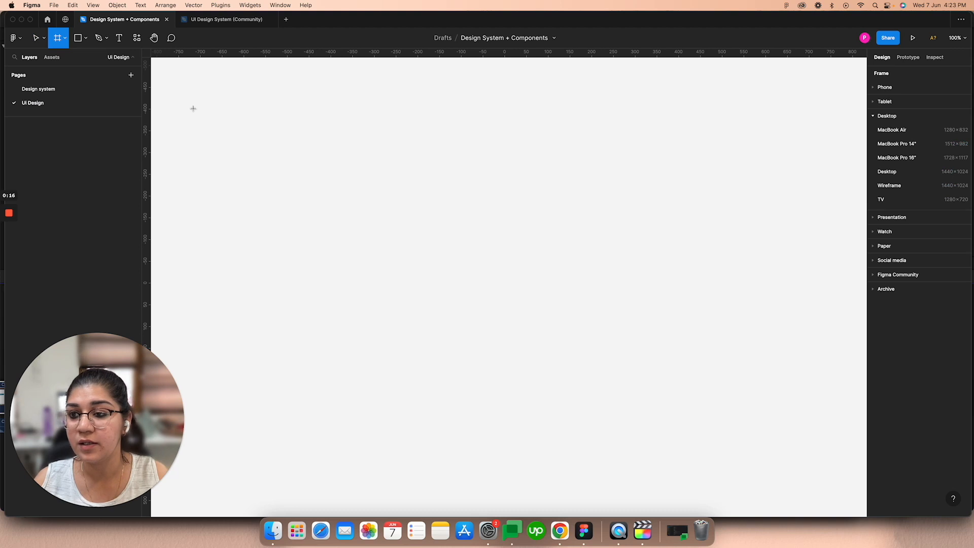
{"action": "left_click_drag", "start_coordinate": [243, 138], "coordinate": [779, 428]}
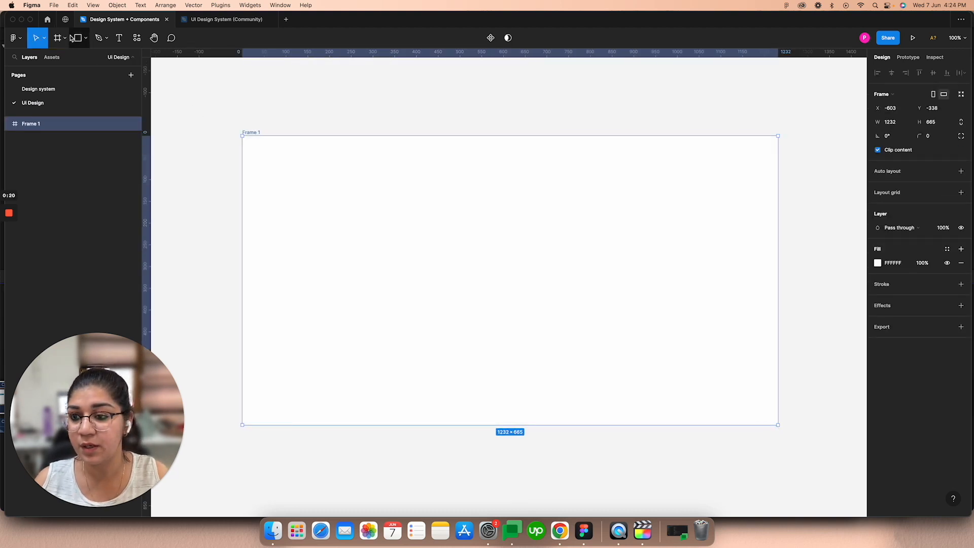
{"action": "key", "text": "r"}
{"action": "left_click_drag", "start_coordinate": [248, 136], "coordinate": [422, 424]}
{"action": "left_click_drag", "start_coordinate": [355, 348], "coordinate": [347, 349]}
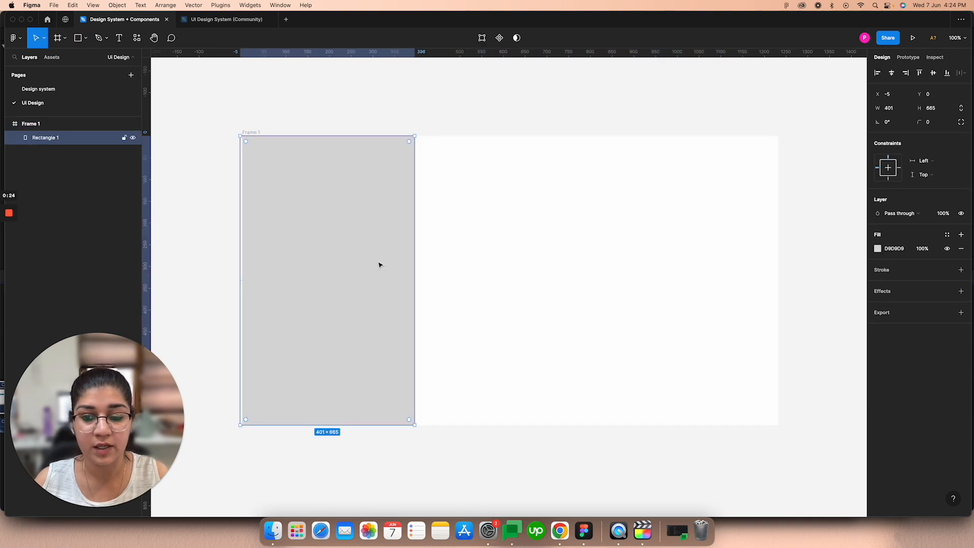
Step: Change the rectangle's fill from solid to Image and nudge it slightly right within the frame
{"action": "left_click", "coordinate": [877, 248]}
{"action": "left_click", "coordinate": [781, 250]}
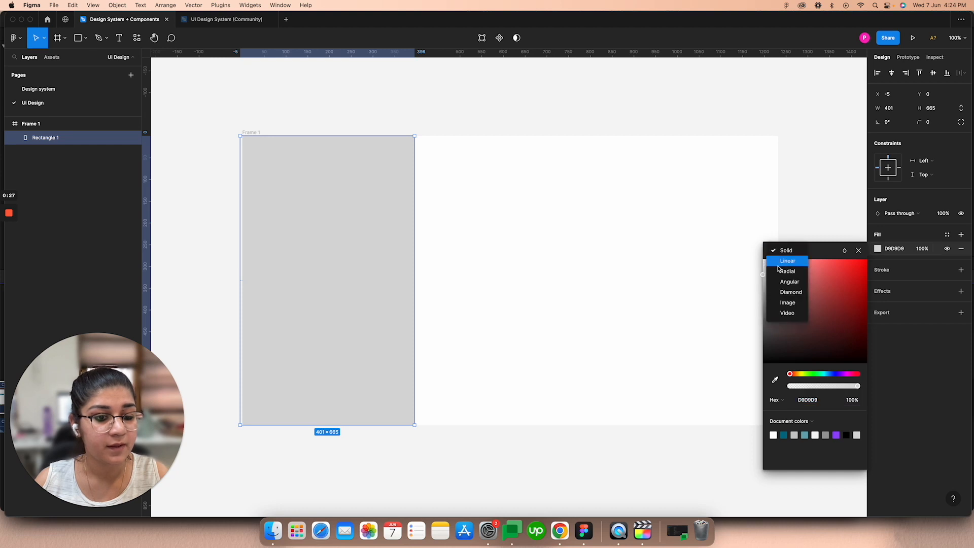
{"action": "left_click", "coordinate": [788, 303]}
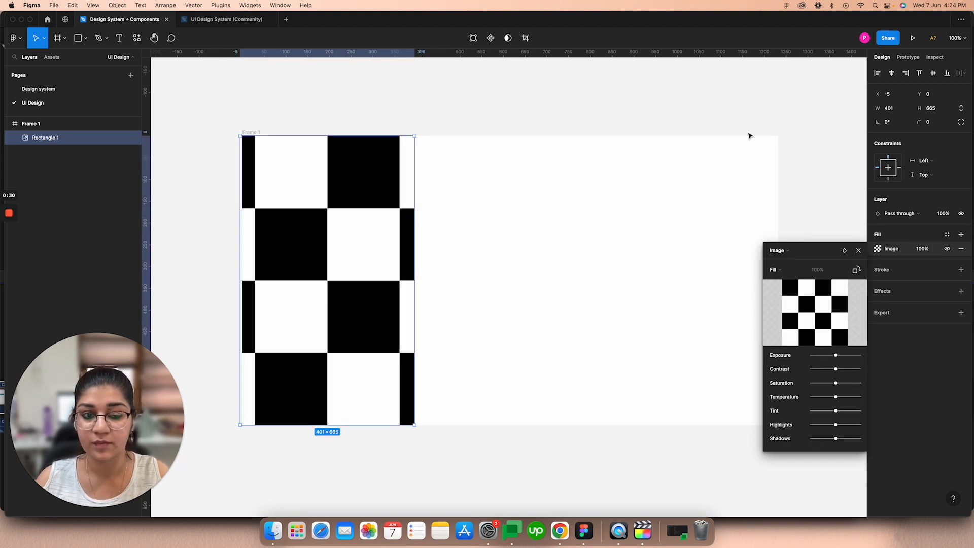
{"action": "left_click", "coordinate": [858, 250]}
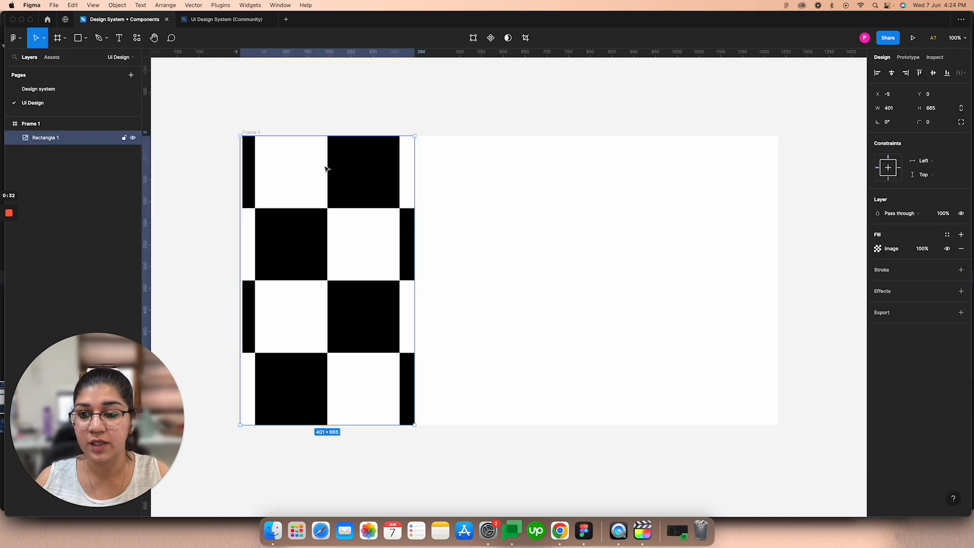
{"action": "left_click_drag", "start_coordinate": [297, 189], "coordinate": [300, 188]}
{"action": "left_click", "coordinate": [334, 95]}
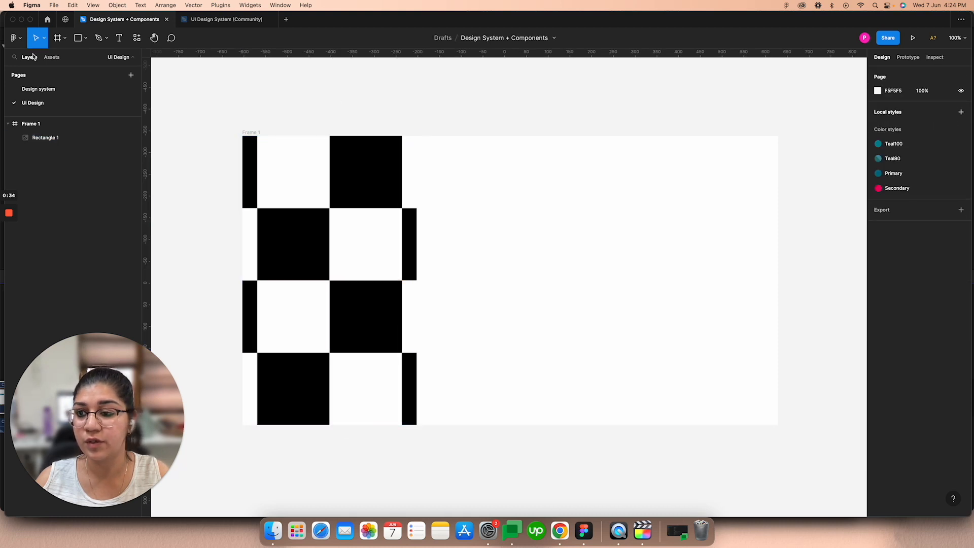
Step: Place an instance of the Full Name input component in the frame's blank area and set its input box fill to F4F4F4
{"action": "left_click", "coordinate": [51, 57]}
{"action": "left_click_drag", "start_coordinate": [94, 121], "coordinate": [520, 208]}
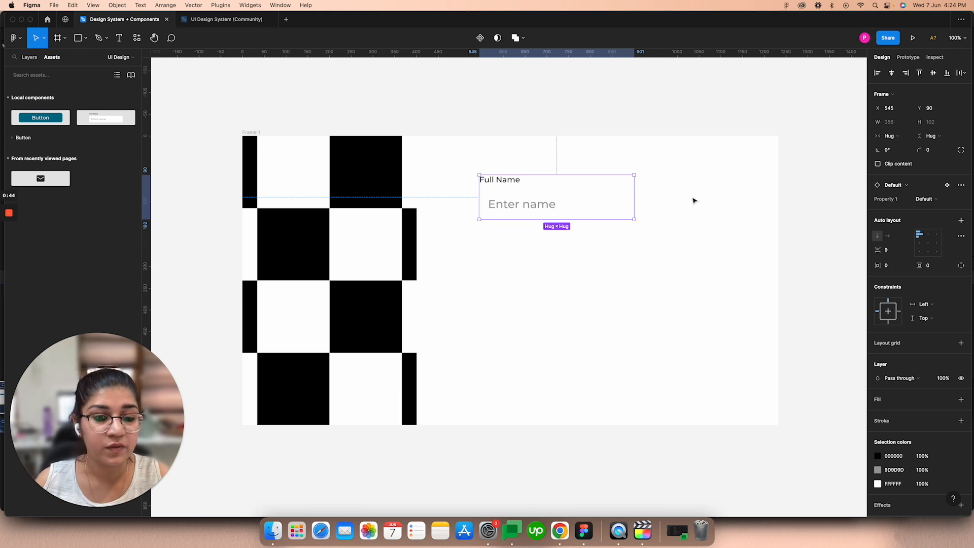
{"action": "double_click", "coordinate": [583, 207]}
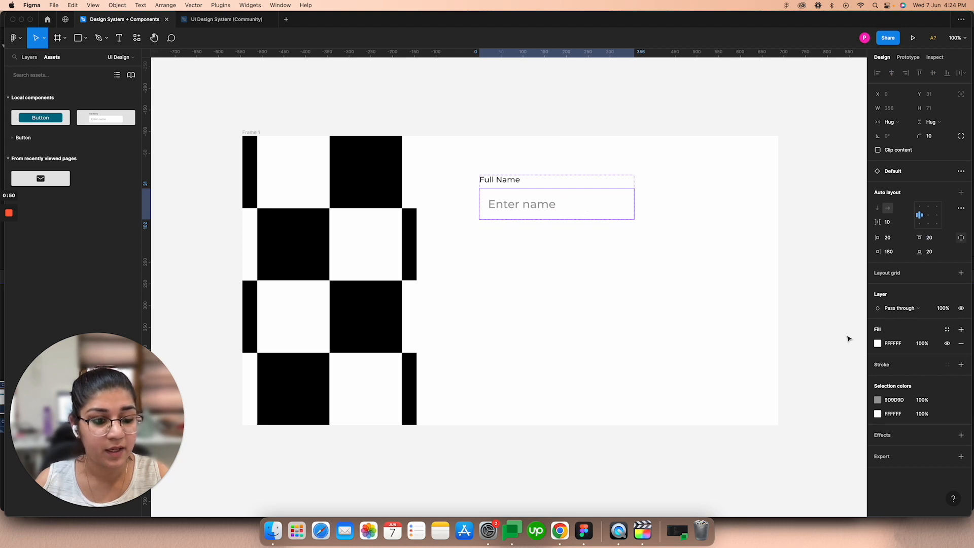
{"action": "left_click", "coordinate": [877, 343]}
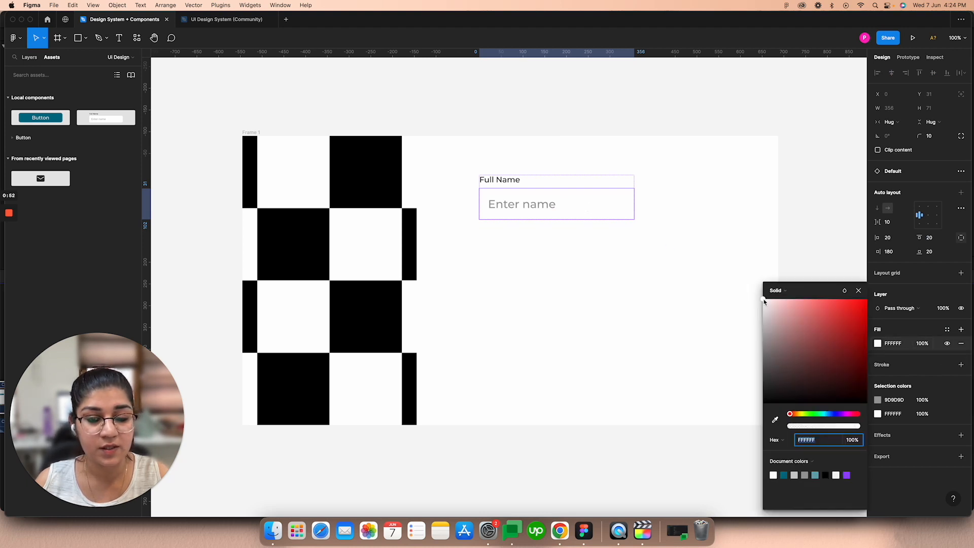
{"action": "left_click_drag", "start_coordinate": [764, 301], "coordinate": [756, 309]}
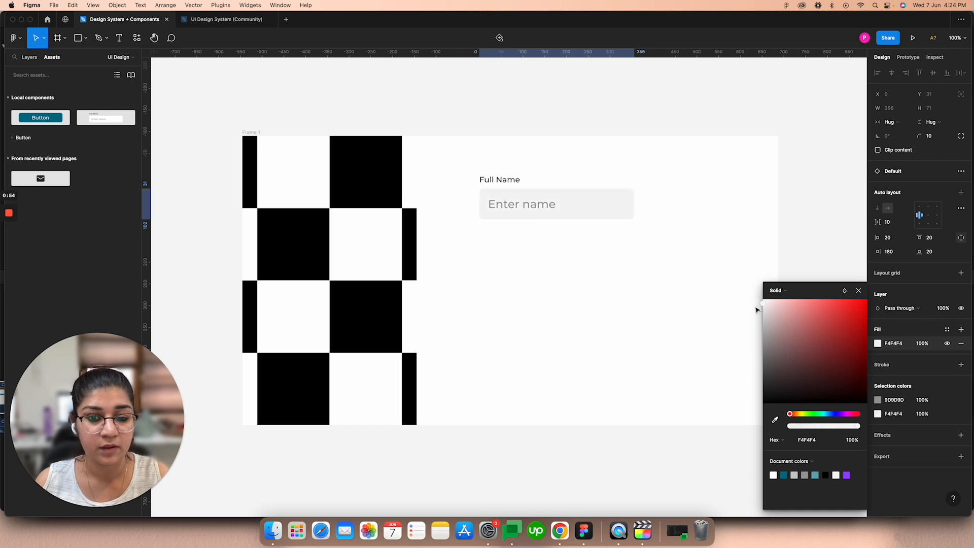
{"action": "left_click", "coordinate": [858, 291]}
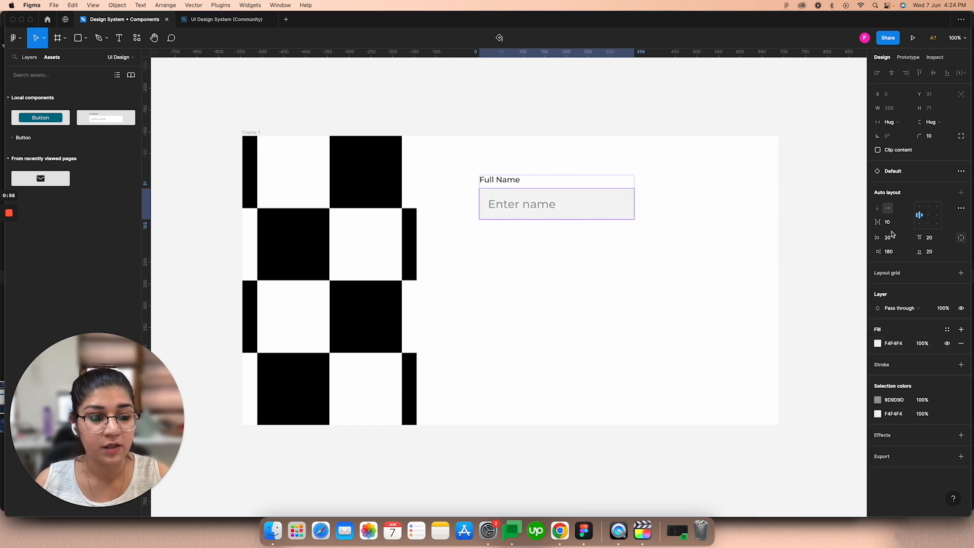
Step: Set the input box's right padding to 220 and its vertical padding to 14
{"action": "left_click", "coordinate": [893, 252]}
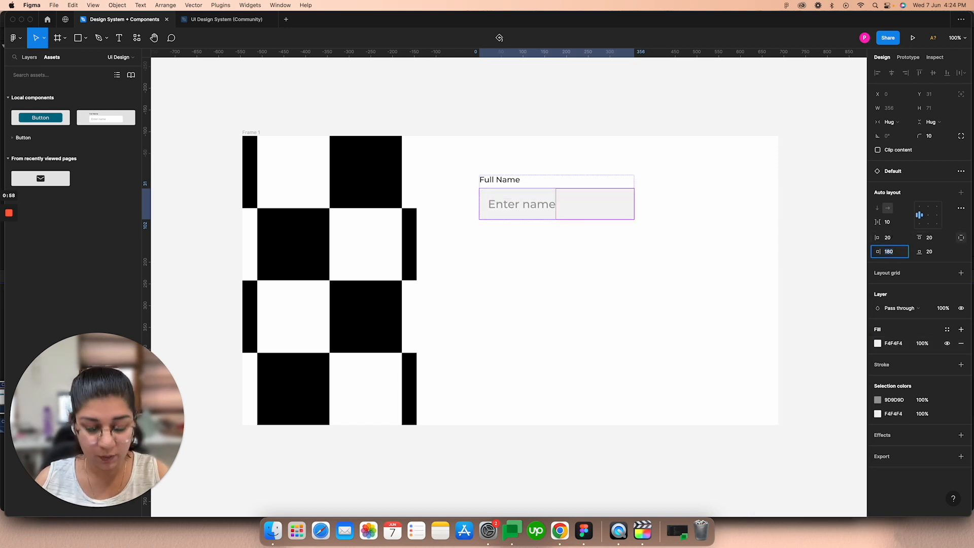
{"action": "key", "text": "shift+Up"}
{"action": "key", "text": "shift+Up"}
{"action": "key", "text": "shift+Up"}
{"action": "key", "text": "shift+Up"}
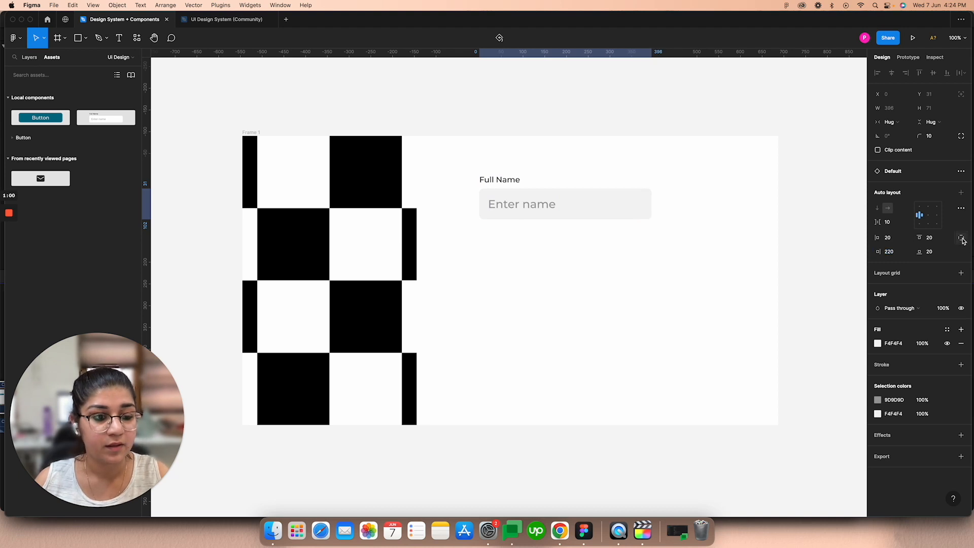
{"action": "left_click", "coordinate": [961, 238]}
{"action": "left_click", "coordinate": [934, 238]}
{"action": "key", "text": "shift+Down"}
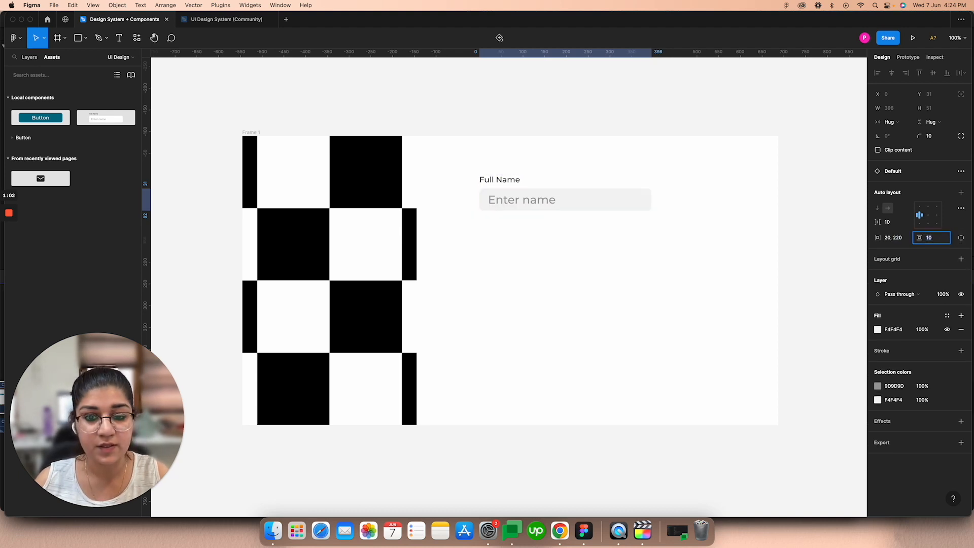
{"action": "key", "text": "Up"}
{"action": "key", "text": "Up"}
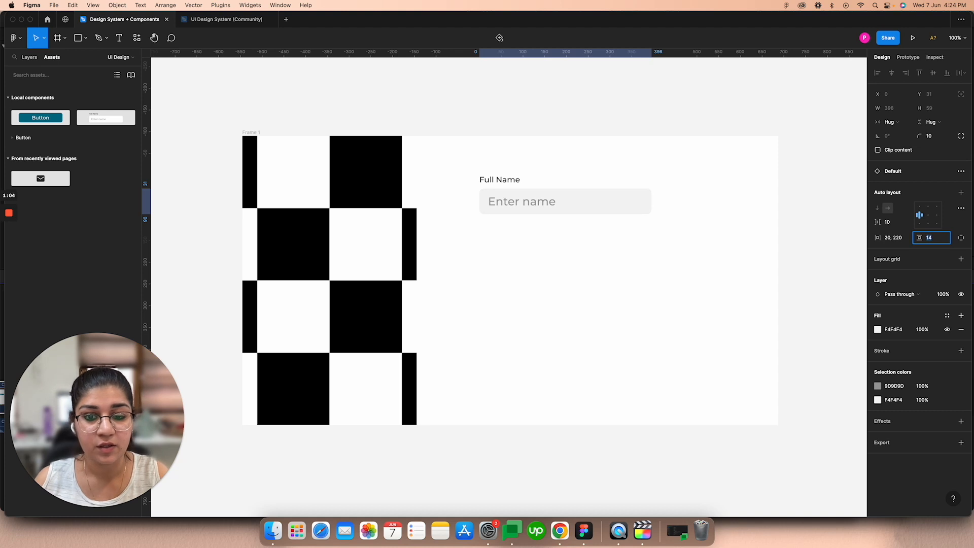
Step: Set the font size of the "Enter name" placeholder to 21
{"action": "double_click", "coordinate": [542, 209]}
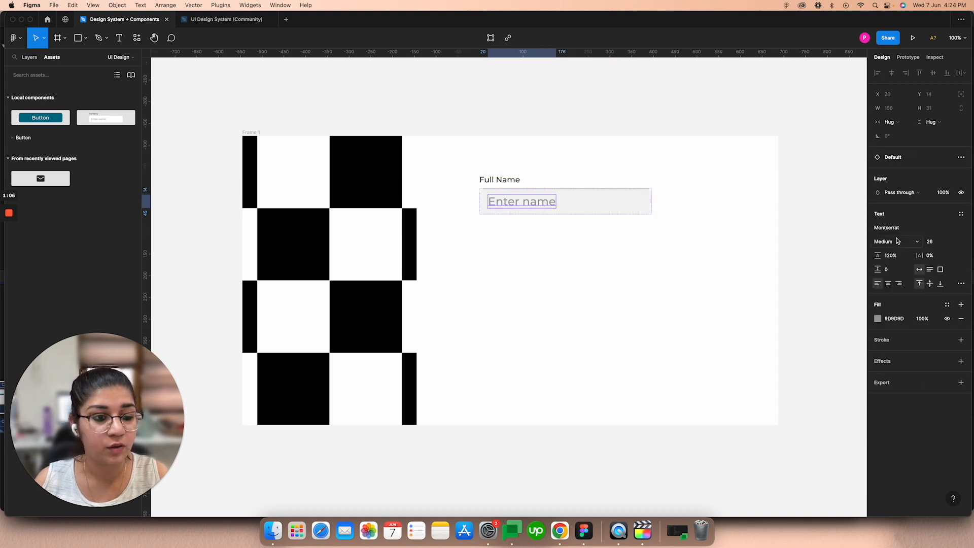
{"action": "left_click", "coordinate": [932, 242]}
{"action": "key", "text": "Down"}
{"action": "key", "text": "Down"}
{"action": "key", "text": "Down"}
{"action": "key", "text": "Down"}
{"action": "key", "text": "Down"}
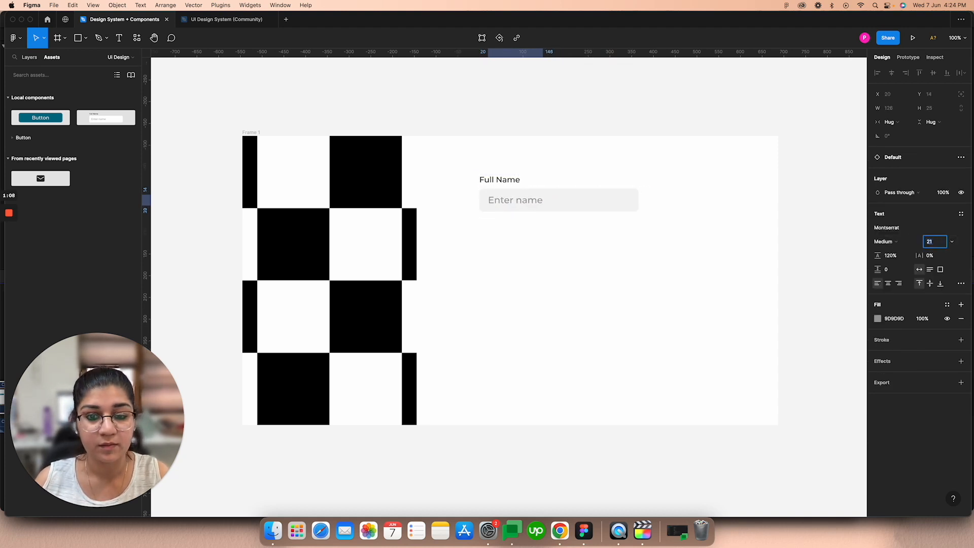
{"action": "left_click", "coordinate": [503, 284]}
Step: Duplicate the Full Name field directly below itself and change the copy's label to "Email"
{"action": "left_click", "coordinate": [512, 187]}
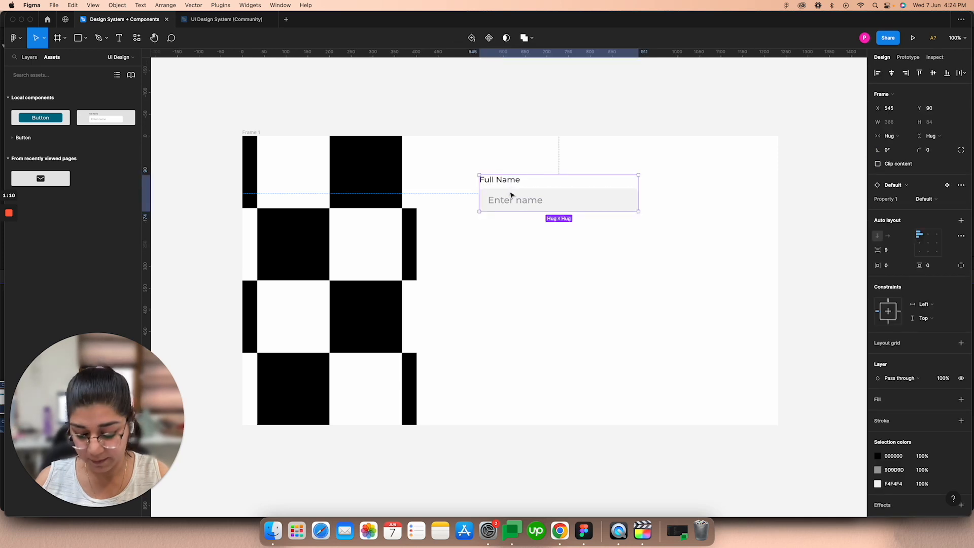
{"action": "left_click_drag", "start_coordinate": [513, 200], "coordinate": [512, 244]}
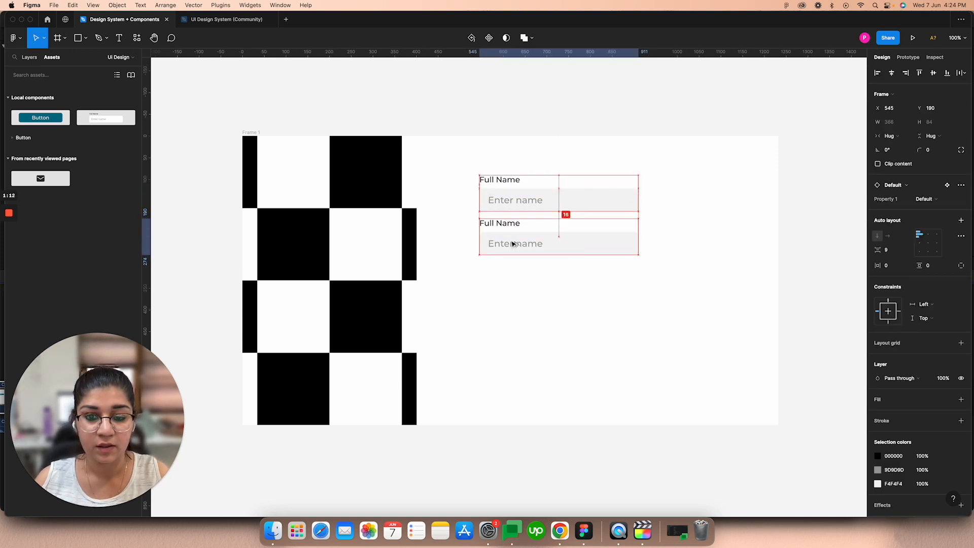
{"action": "double_click", "coordinate": [506, 223]}
{"action": "double_click", "coordinate": [506, 223]}
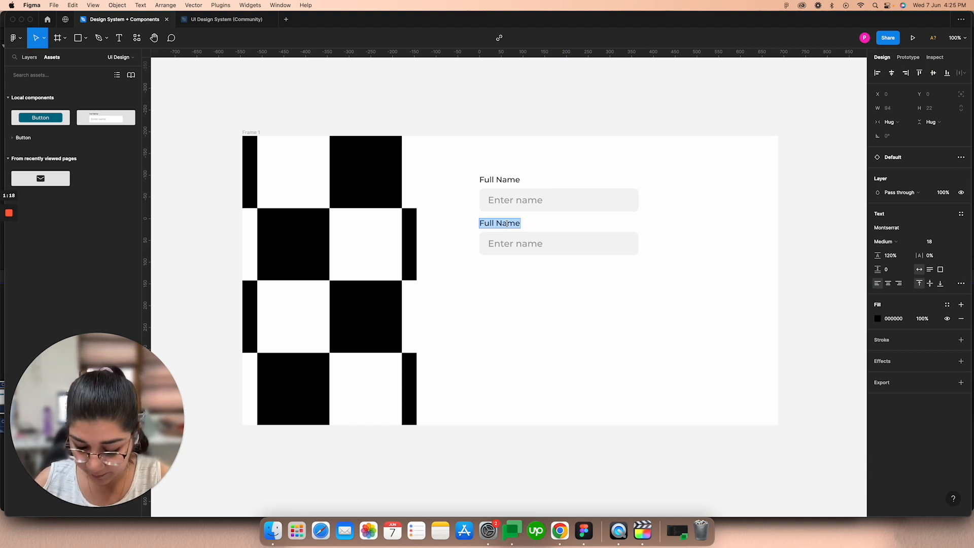
{"action": "type", "text": "Enter E"}
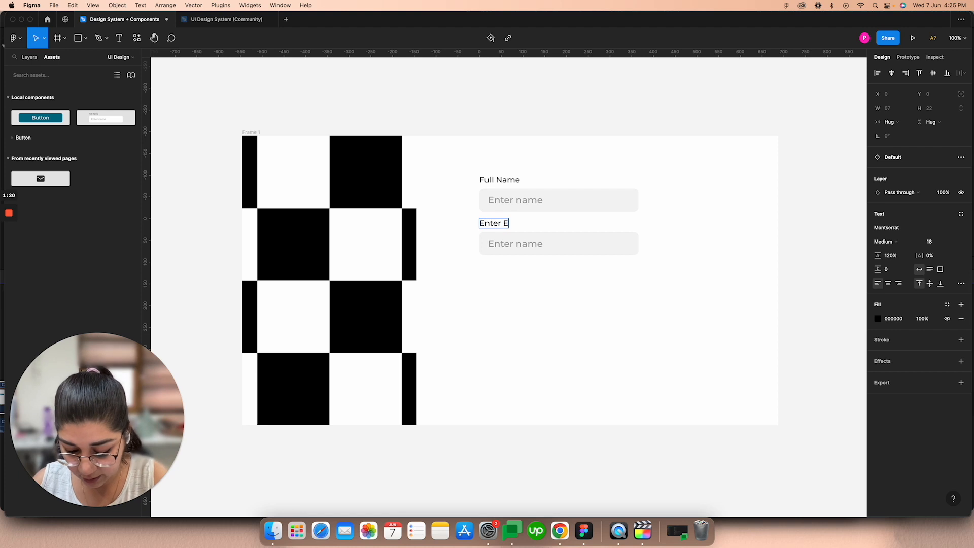
{"action": "type", "text": "mail"}
{"action": "left_click", "coordinate": [527, 243]}
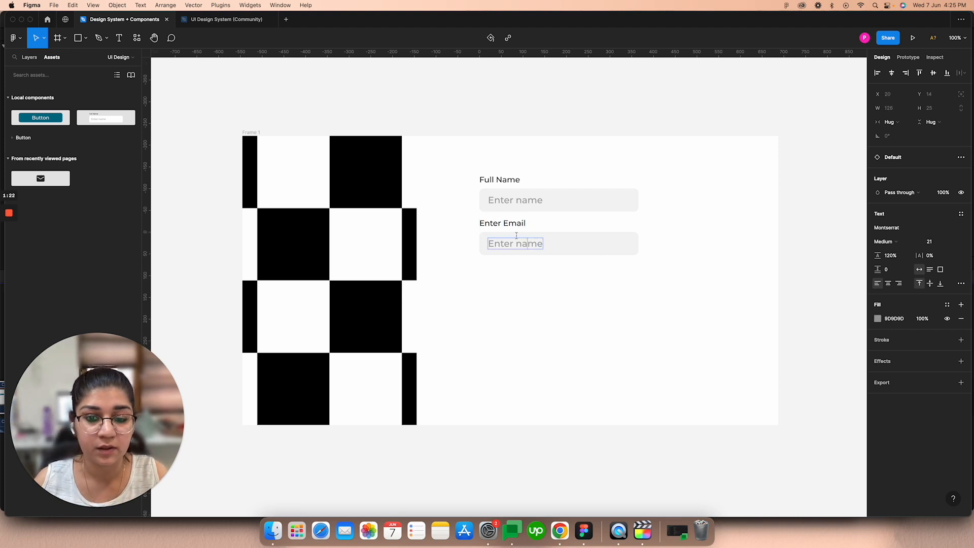
{"action": "left_click_drag", "start_coordinate": [504, 222], "coordinate": [480, 224]}
{"action": "key", "text": "BackSpace"}
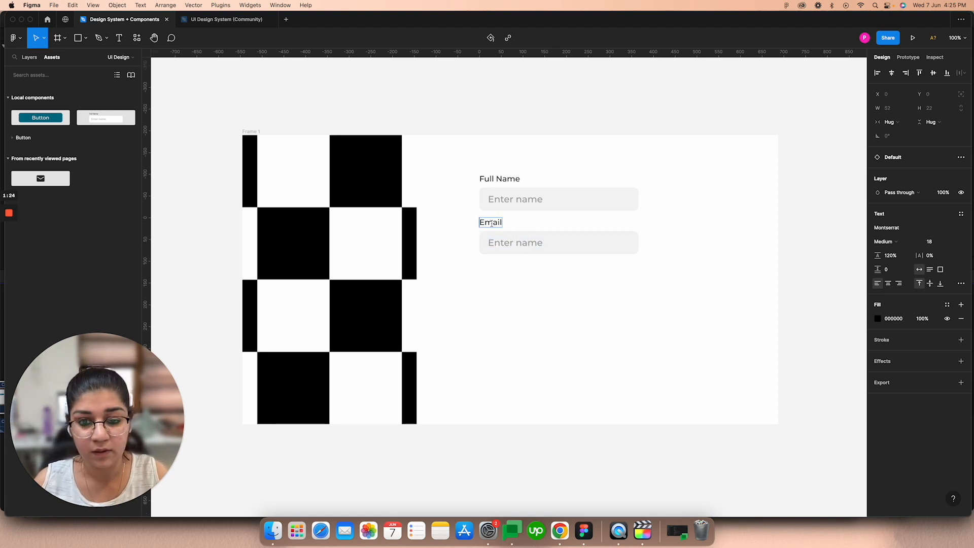
Step: Change the placeholder text of the Email field to "Enter email"
{"action": "double_click", "coordinate": [530, 242]}
{"action": "type", "text": "E"}
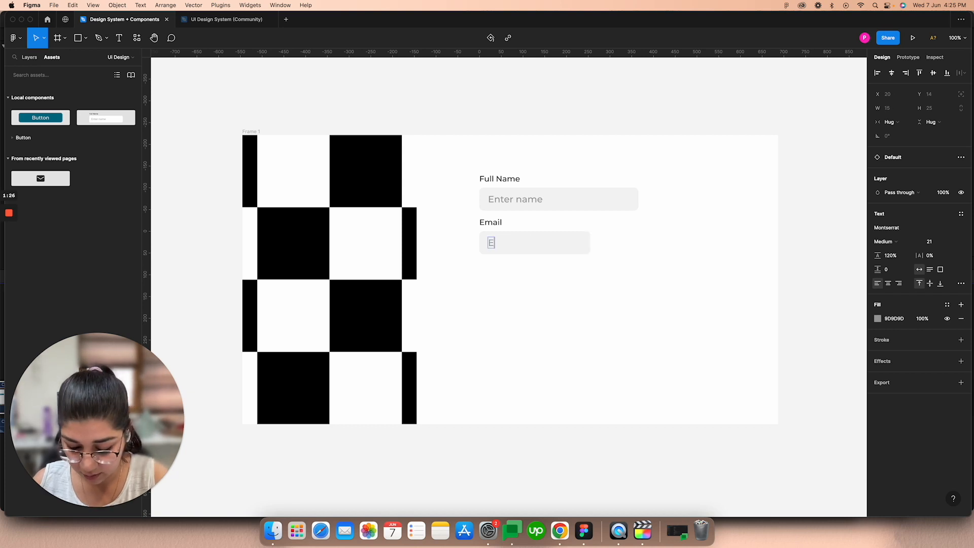
{"action": "type", "text": "nter email"}
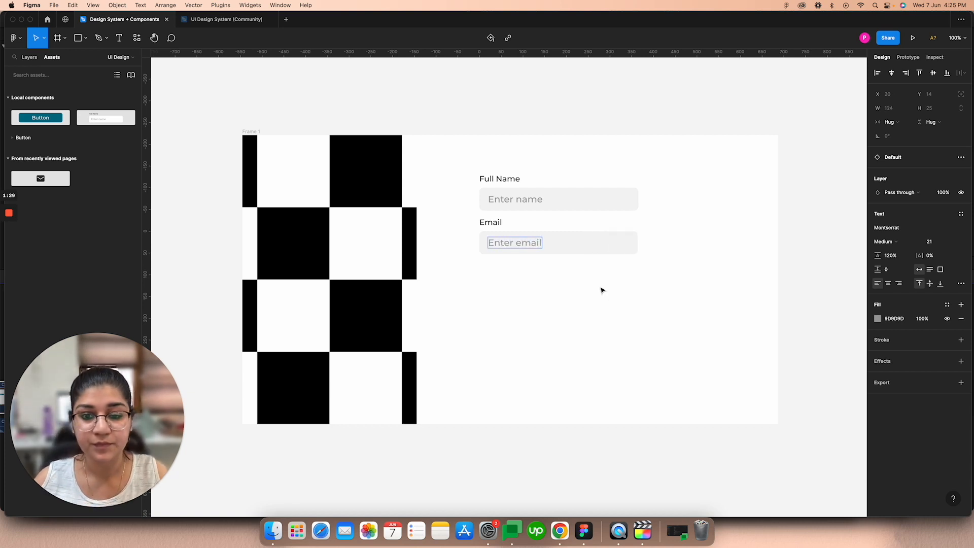
{"action": "key", "text": "Escape"}
{"action": "left_click", "coordinate": [608, 296]}
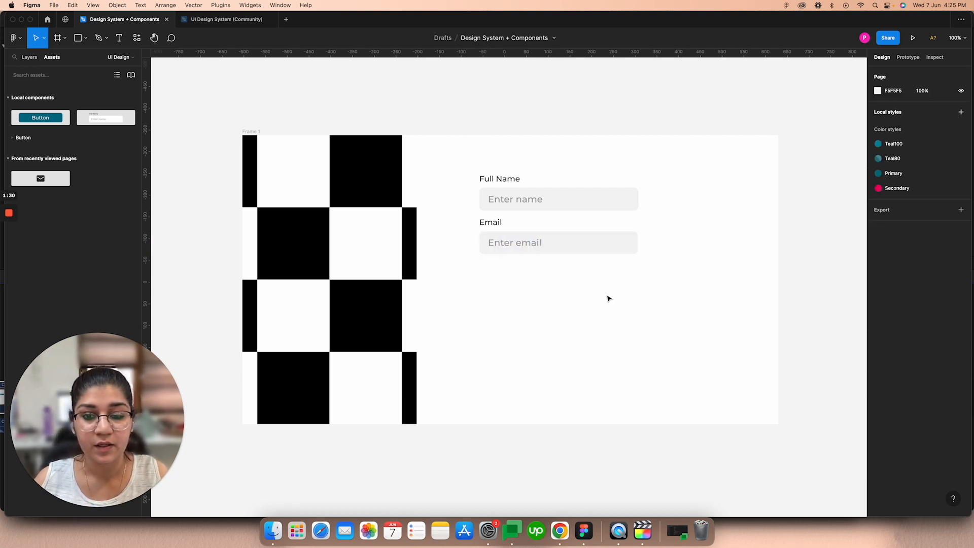
Step: Nudge the Email field down to Y 194 to widen the gap below the Full Name field
{"action": "left_click", "coordinate": [546, 249]}
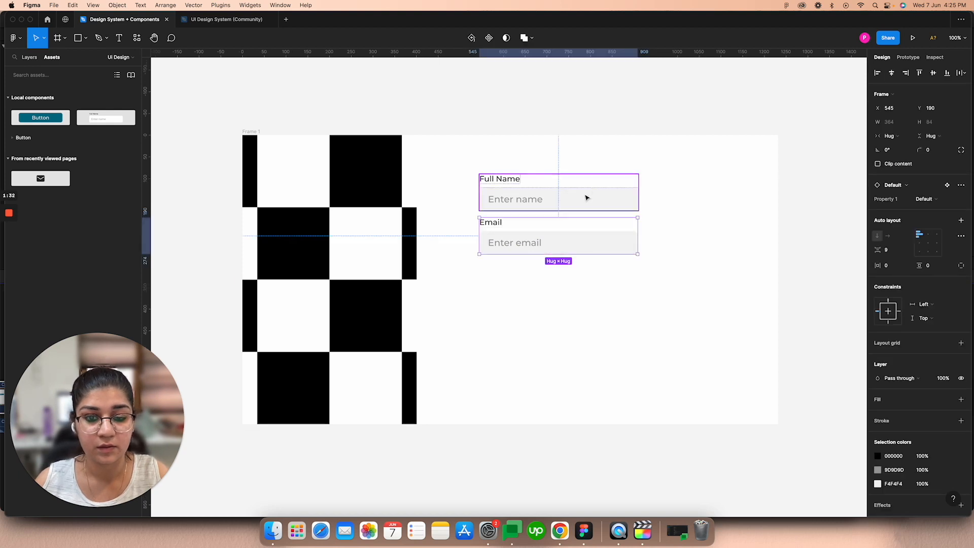
{"action": "key", "text": "Down"}
{"action": "key", "text": "Down"}
{"action": "key", "text": "Down"}
{"action": "key", "text": "Down"}
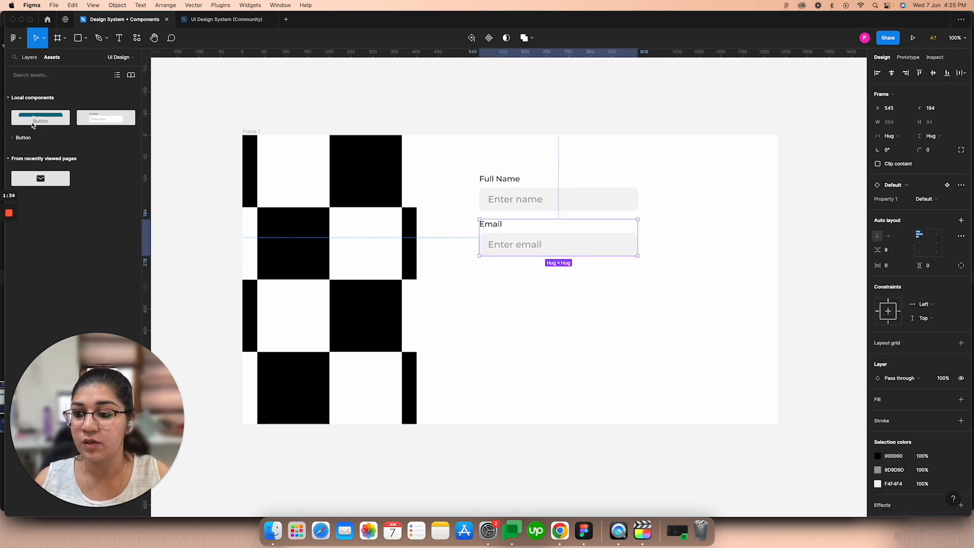
Step: Place a Button component instance below the Email field, aligned to its left edge, and set its horizontal padding to 140
{"action": "left_click_drag", "start_coordinate": [72, 127], "coordinate": [535, 285]}
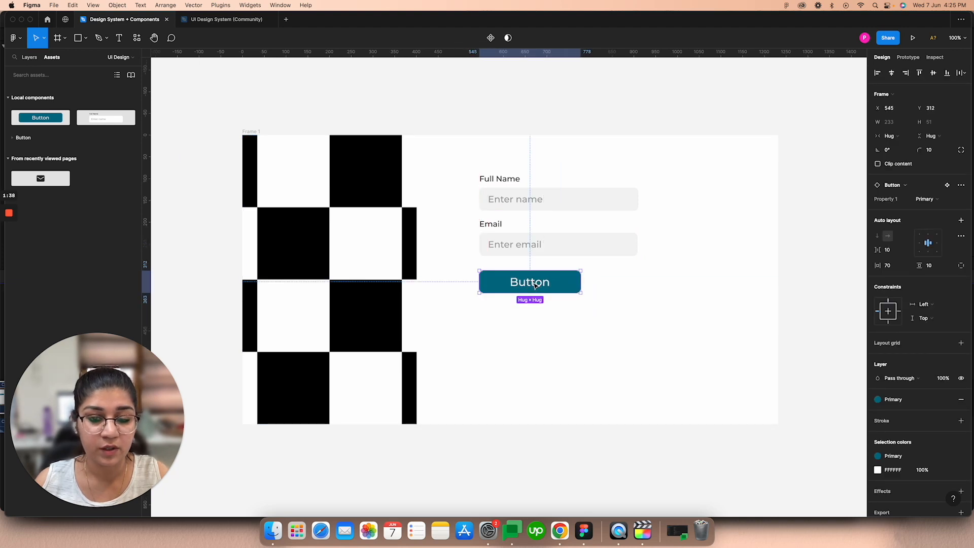
{"action": "left_click", "coordinate": [889, 265]}
{"action": "type", "text": "100"}
{"action": "key", "text": "Return"}
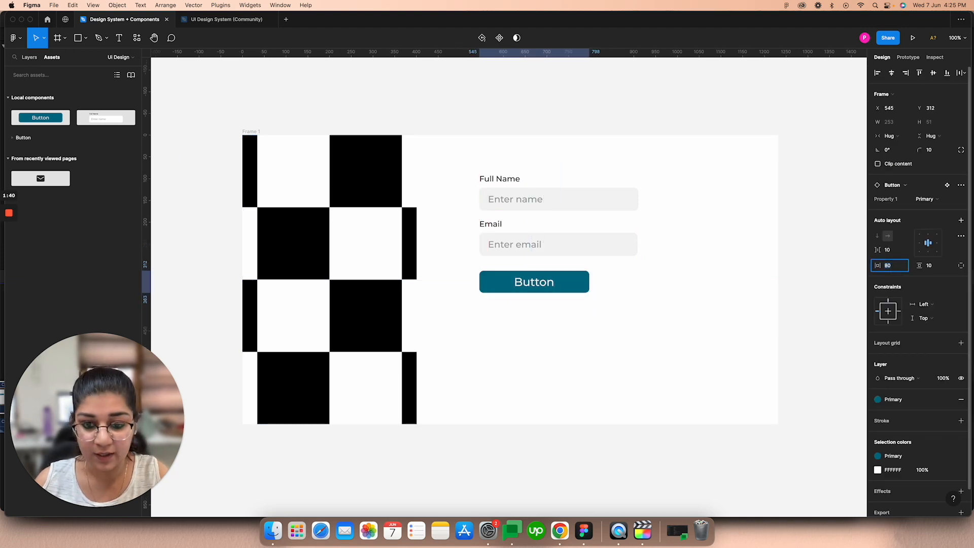
{"action": "key", "text": "shift+Up"}
{"action": "key", "text": "shift+Up"}
{"action": "key", "text": "shift+Up"}
{"action": "key", "text": "shift+Up"}
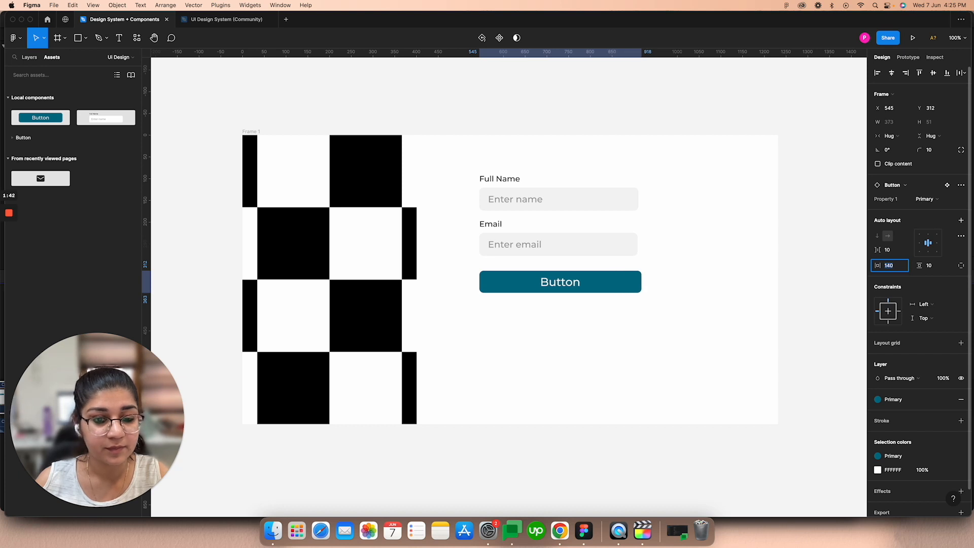
Step: Set the horizontal padding of the Button instance below the Email field to 133
{"action": "key", "text": "shift+Down"}
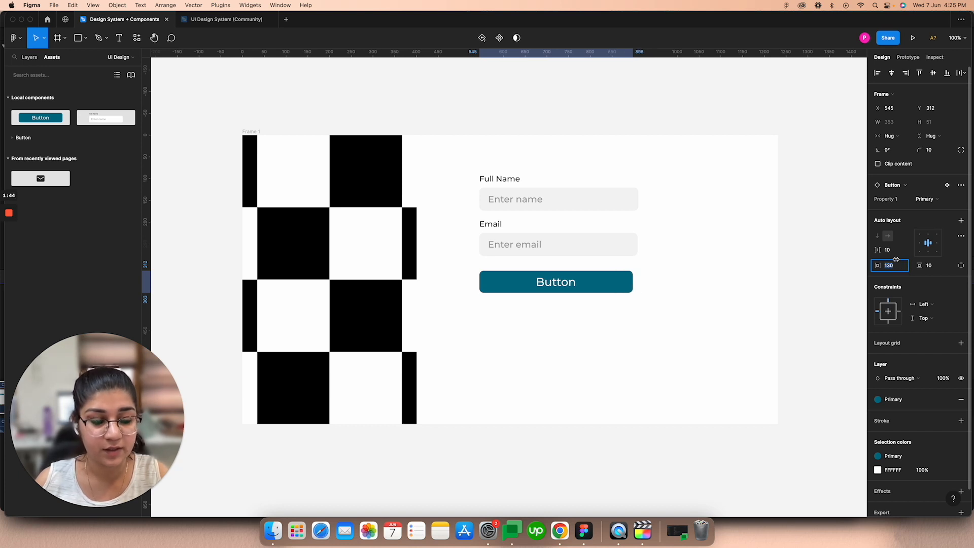
{"action": "left_click", "coordinate": [652, 281]}
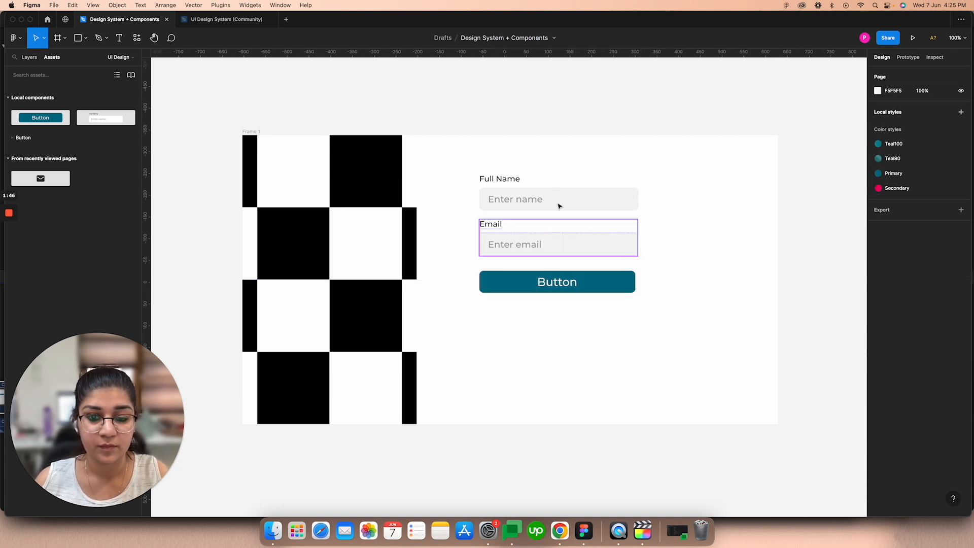
Step: Shrink Frame 1 around the form to 1013 wide and about 556 tall
{"action": "left_click_drag", "start_coordinate": [251, 132], "coordinate": [254, 134]}
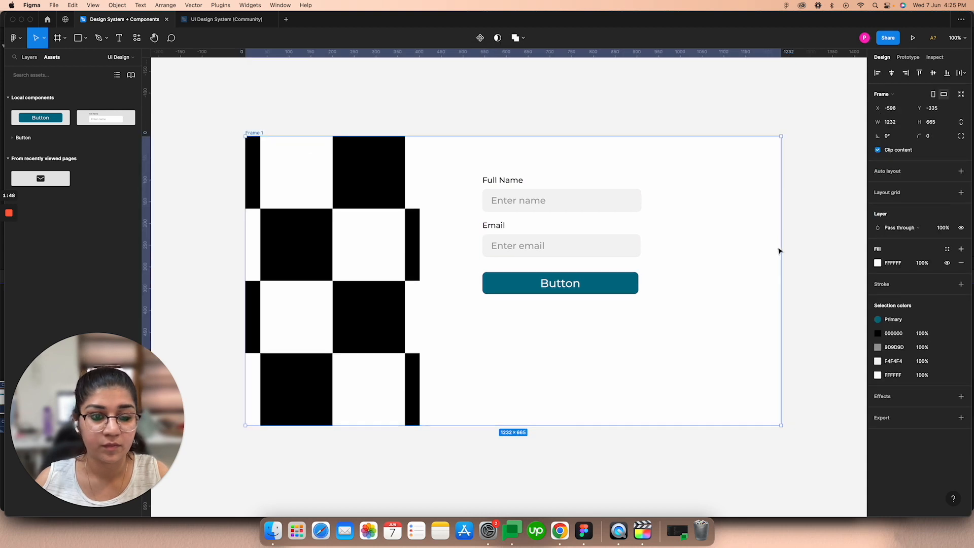
{"action": "left_click_drag", "start_coordinate": [780, 250], "coordinate": [685, 246]}
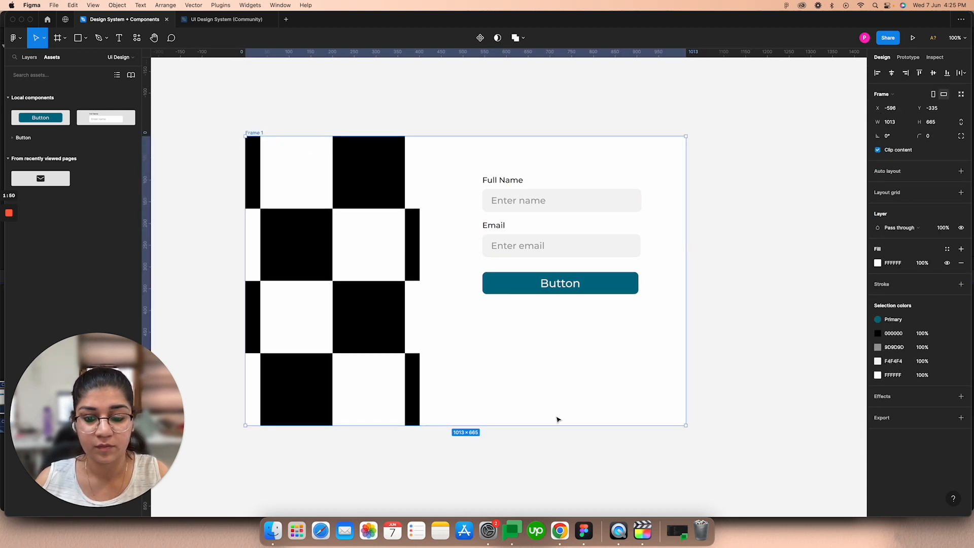
{"action": "left_click_drag", "start_coordinate": [536, 426], "coordinate": [541, 377]}
Step: Resize the checkered image rectangle to 368 × 556, flush with the left edge of the shortened frame
{"action": "left_click", "coordinate": [411, 331]}
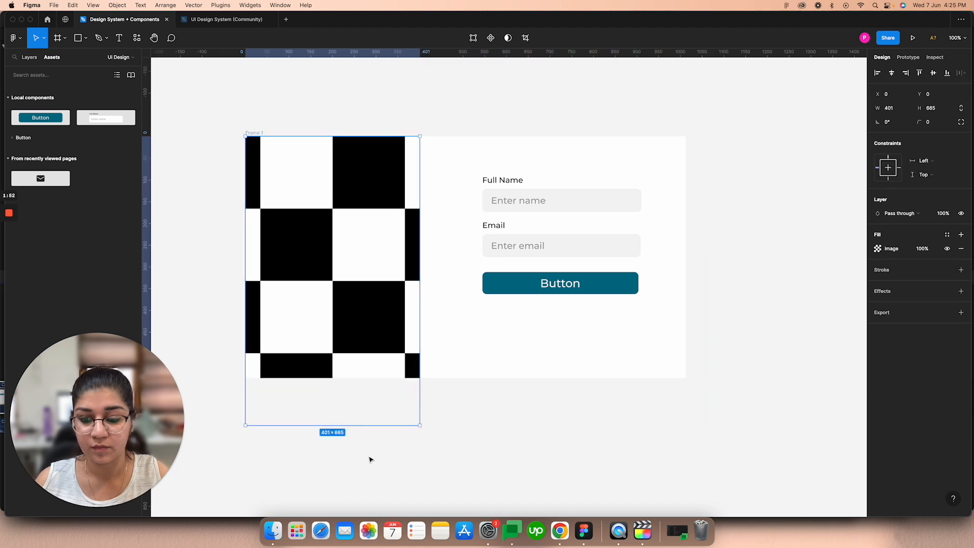
{"action": "left_click_drag", "start_coordinate": [359, 428], "coordinate": [360, 380]}
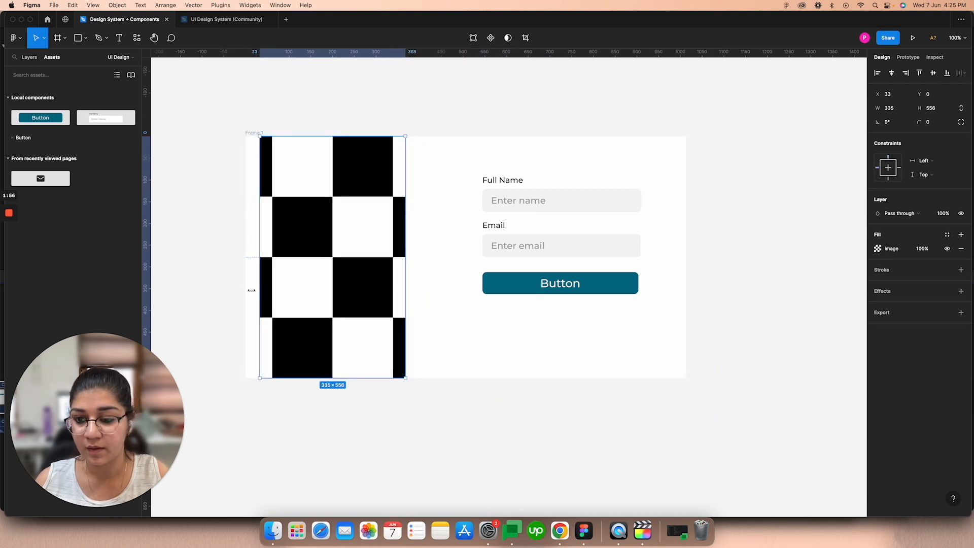
{"action": "left_click_drag", "start_coordinate": [251, 290], "coordinate": [245, 290]}
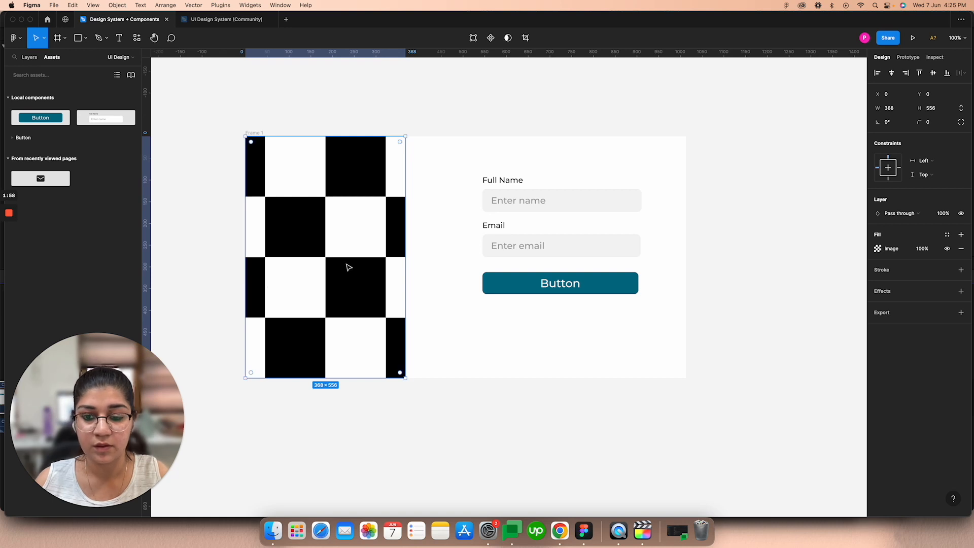
Step: Fill the rectangle with an architecture photo of a white angular building using the Unsplash plugin, and close the plugin
{"action": "left_click", "coordinate": [137, 38]}
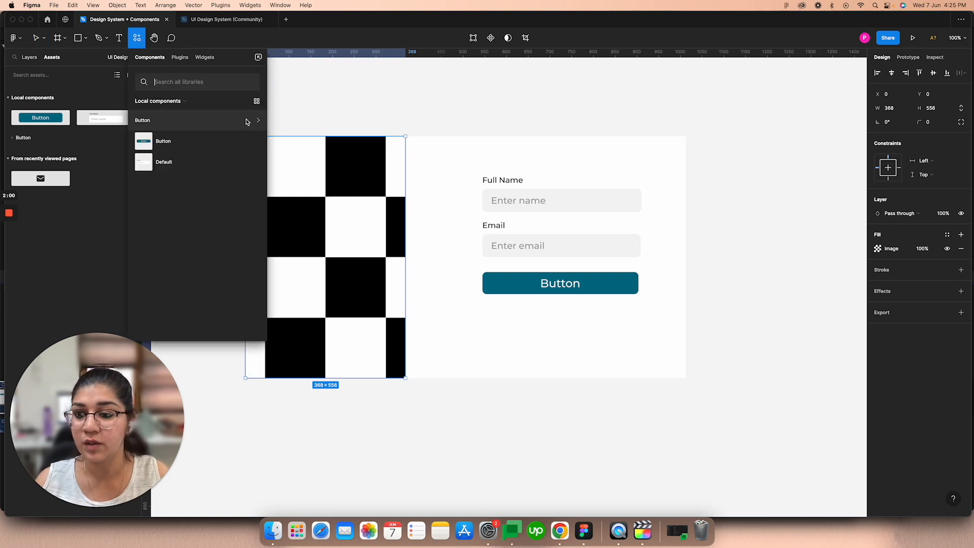
{"action": "left_click", "coordinate": [181, 58]}
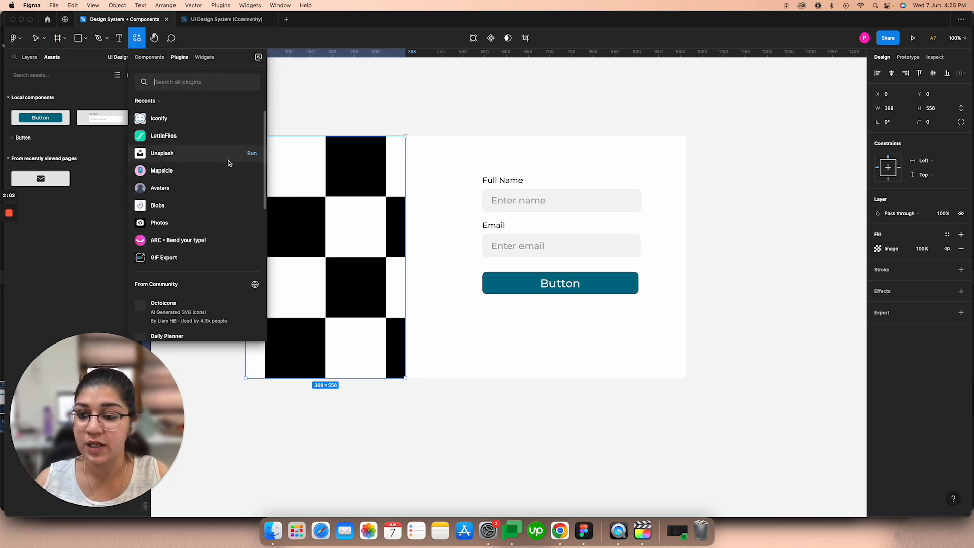
{"action": "left_click", "coordinate": [251, 153]}
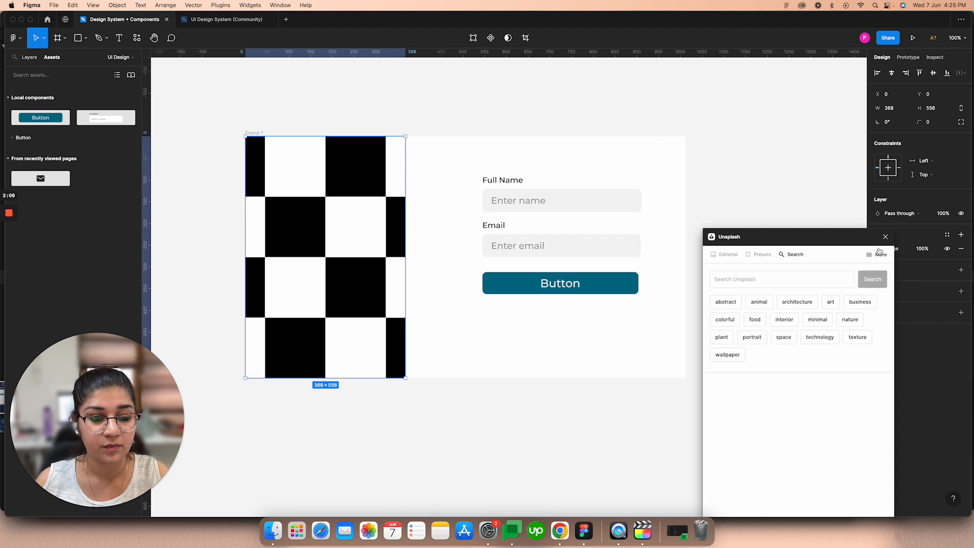
{"action": "left_click", "coordinate": [772, 284]}
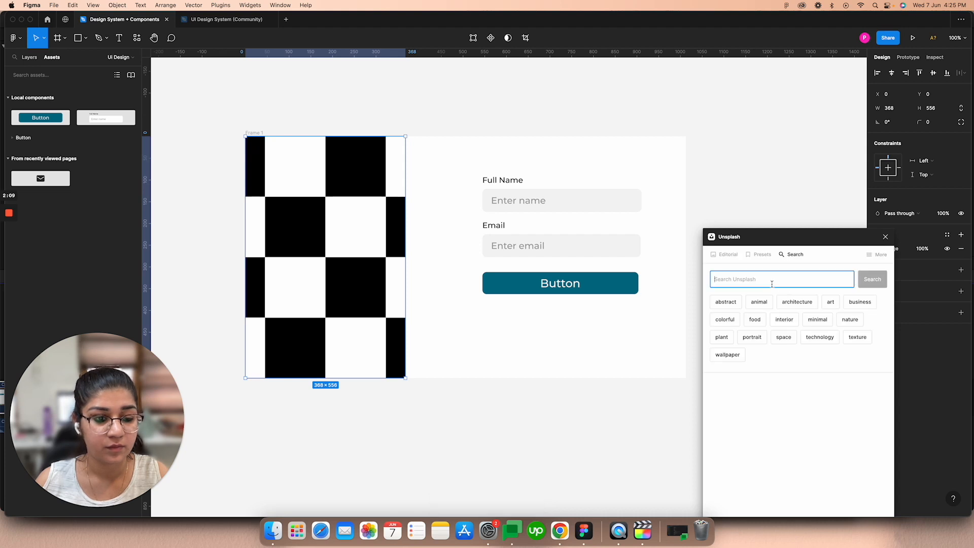
{"action": "left_click", "coordinate": [800, 304]}
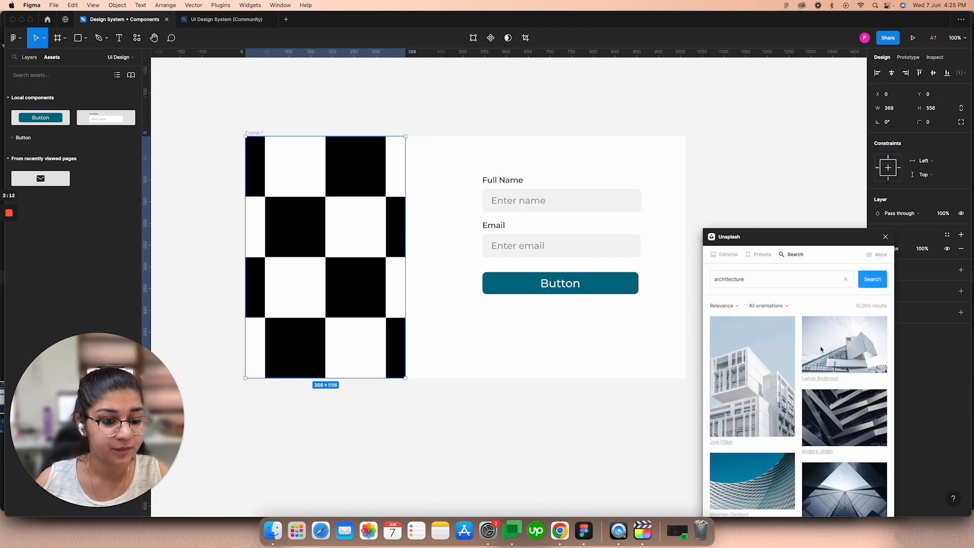
{"action": "left_click", "coordinate": [812, 338]}
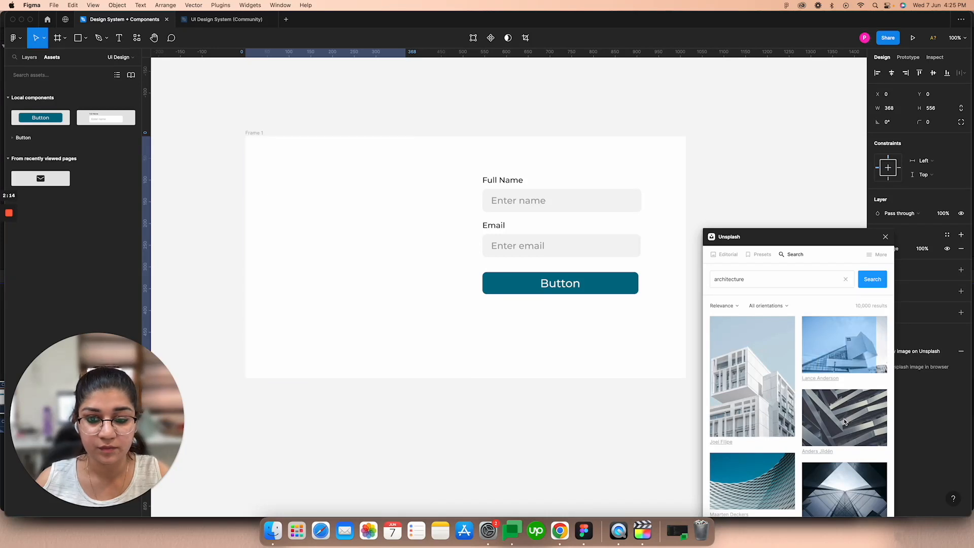
{"action": "left_click", "coordinate": [884, 237]}
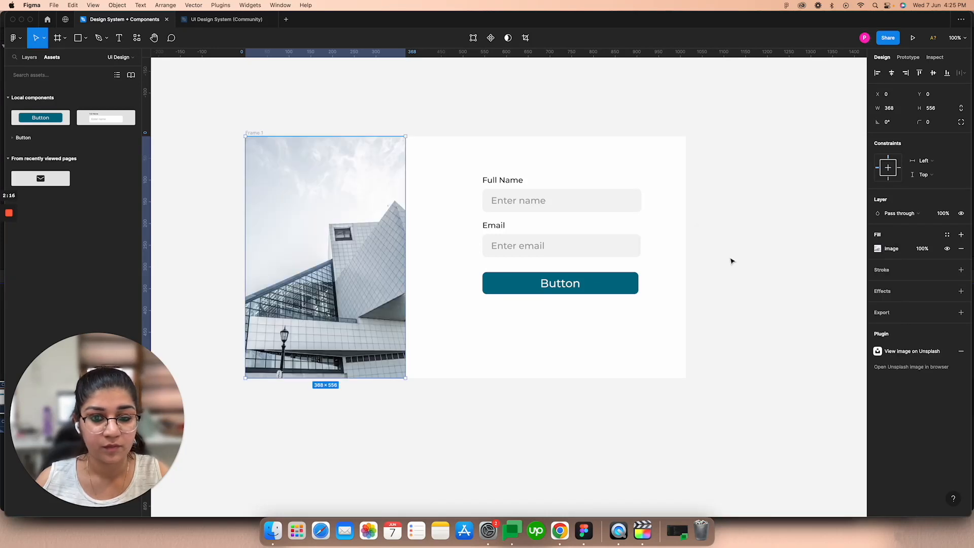
Step: Nudge the button down in large increments to widen the gap below the Email field
{"action": "left_click", "coordinate": [561, 286]}
{"action": "key", "text": "shift+Down"}
{"action": "key", "text": "shift+Down"}
{"action": "key", "text": "shift+Down"}
{"action": "key", "text": "shift+Down"}
{"action": "key", "text": "shift+Down"}
{"action": "key", "text": "shift+Down"}
{"action": "key", "text": "shift+Down"}
{"action": "key", "text": "shift+Down"}
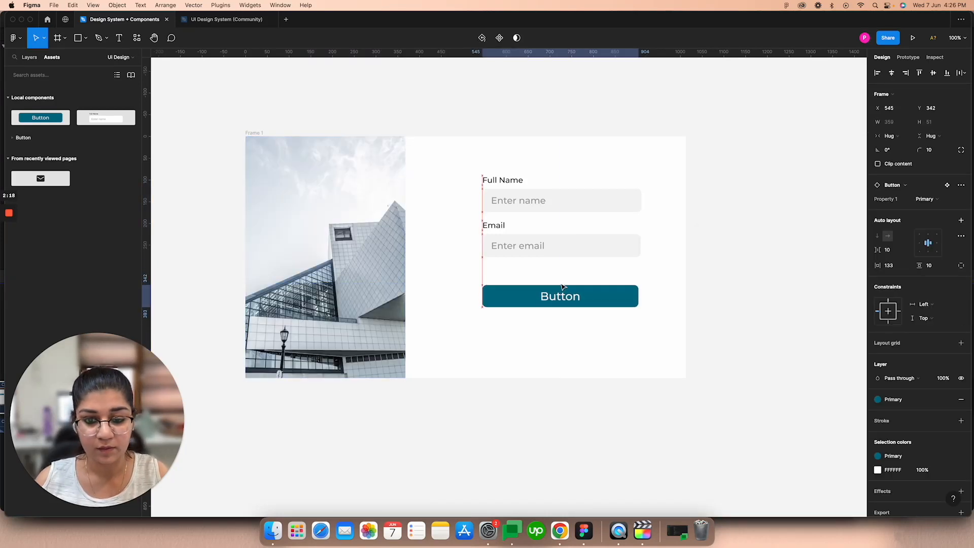
Step: Nudge the Email field down toward the button and the Full Name field down to Y 120
{"action": "left_click", "coordinate": [570, 255]}
{"action": "key", "text": "shift+Down"}
{"action": "key", "text": "shift+Down"}
{"action": "key", "text": "shift+Down"}
{"action": "key", "text": "shift+Down"}
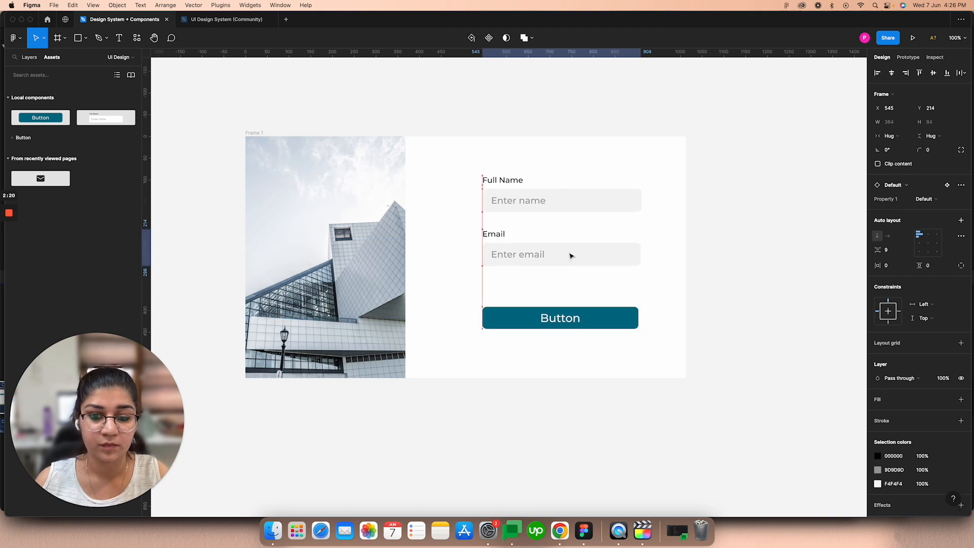
{"action": "left_click", "coordinate": [578, 204]}
{"action": "key", "text": "shift+Down"}
{"action": "key", "text": "shift+Down"}
{"action": "key", "text": "shift+Down"}
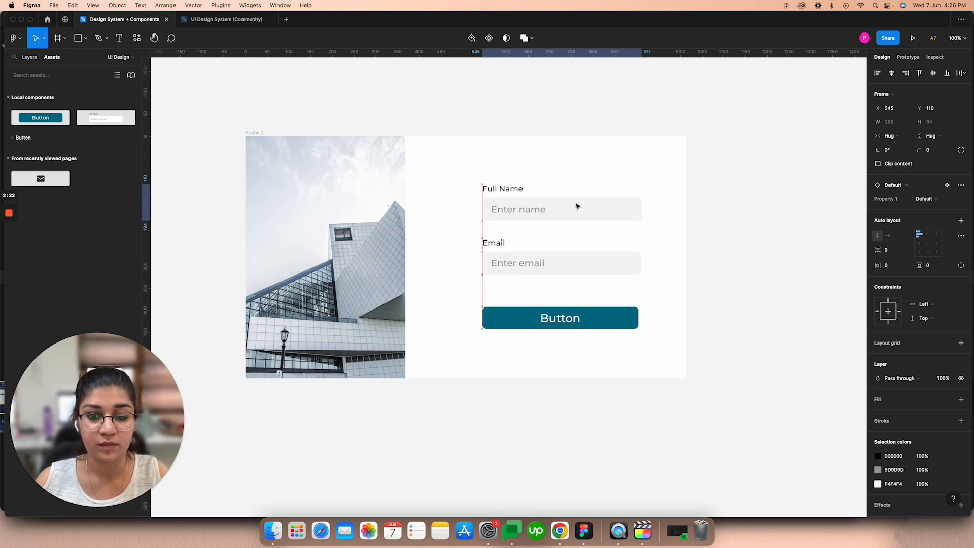
Step: Add a "Sign up" text heading above the Full Name field, roughly centered over it
{"action": "left_click", "coordinate": [125, 40]}
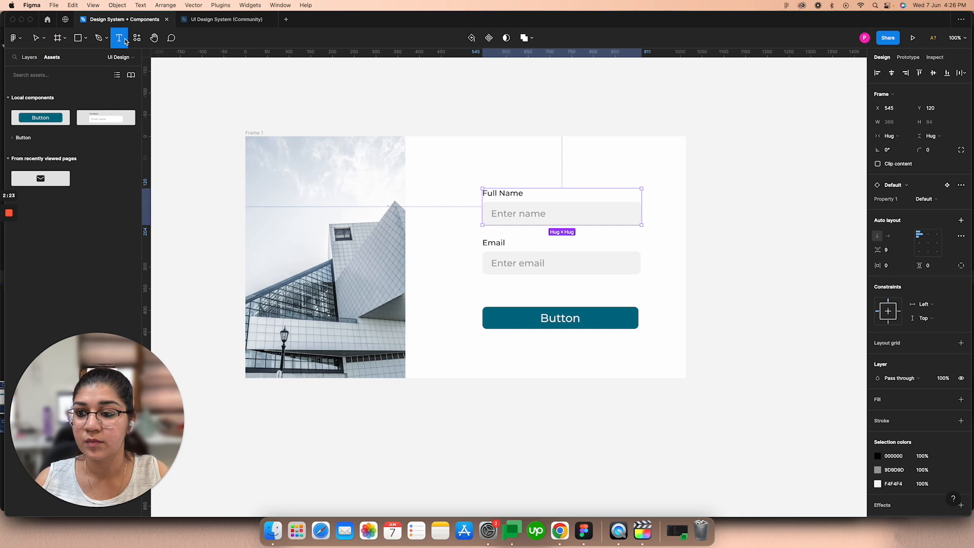
{"action": "left_click", "coordinate": [552, 158]}
{"action": "type", "text": "Sign u"}
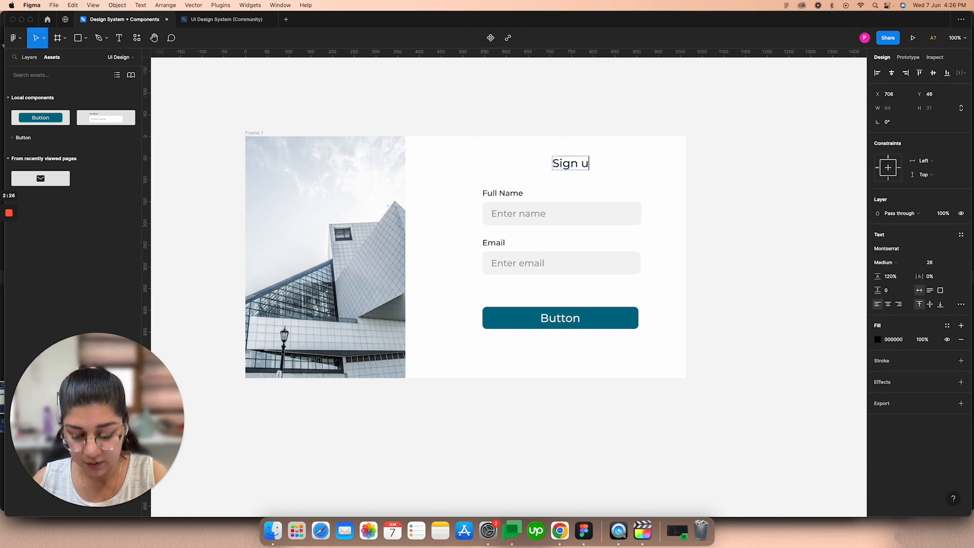
{"action": "type", "text": "p"}
{"action": "key", "text": "Escape"}
{"action": "left_click_drag", "start_coordinate": [578, 167], "coordinate": [571, 164]}
Step: Align the heading, both input fields and the button on their horizontal centers, and shift them slightly down together
{"action": "left_click", "coordinate": [487, 165]}
{"action": "left_click_drag", "start_coordinate": [481, 152], "coordinate": [653, 345]}
{"action": "left_click", "coordinate": [893, 74]}
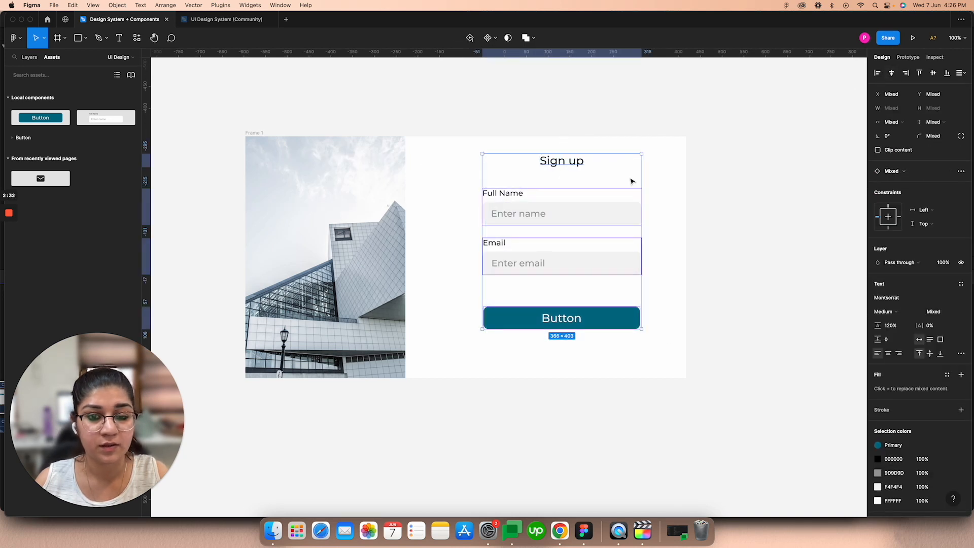
{"action": "left_click_drag", "start_coordinate": [582, 218], "coordinate": [583, 224]}
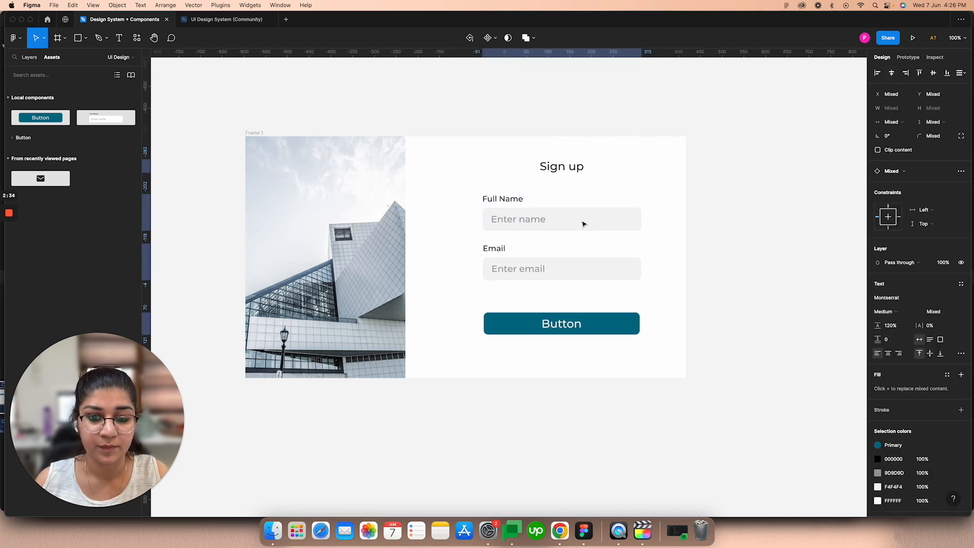
{"action": "left_click", "coordinate": [702, 198]}
Step: Review the sign-up layout and the Default input field component on the Design system page, and return to the UI Design page
{"action": "scroll", "coordinate": [702, 198], "scroll_direction": "down", "scroll_amount": 3}
{"action": "scroll", "coordinate": [728, 209], "scroll_direction": "right", "scroll_amount": 2}
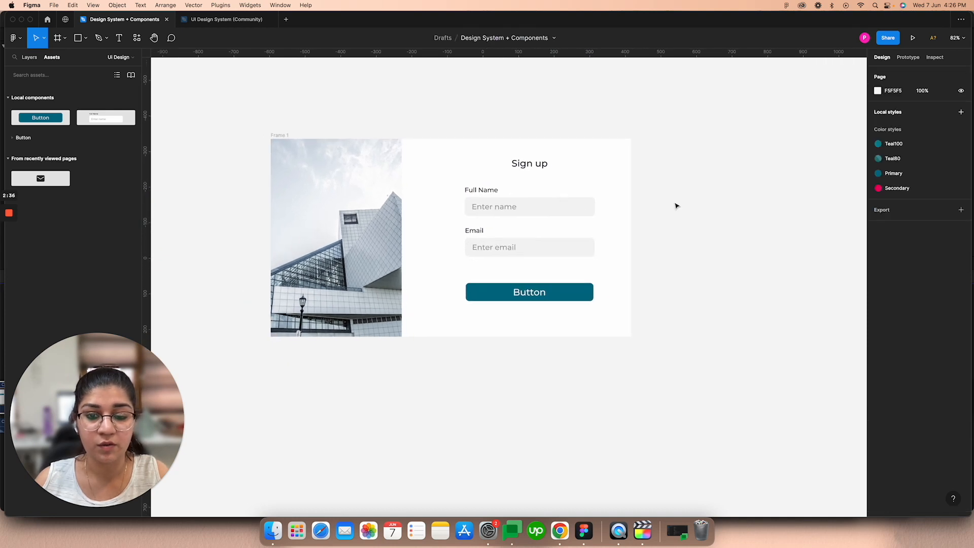
{"action": "scroll", "coordinate": [500, 226], "scroll_direction": "up", "scroll_amount": 2}
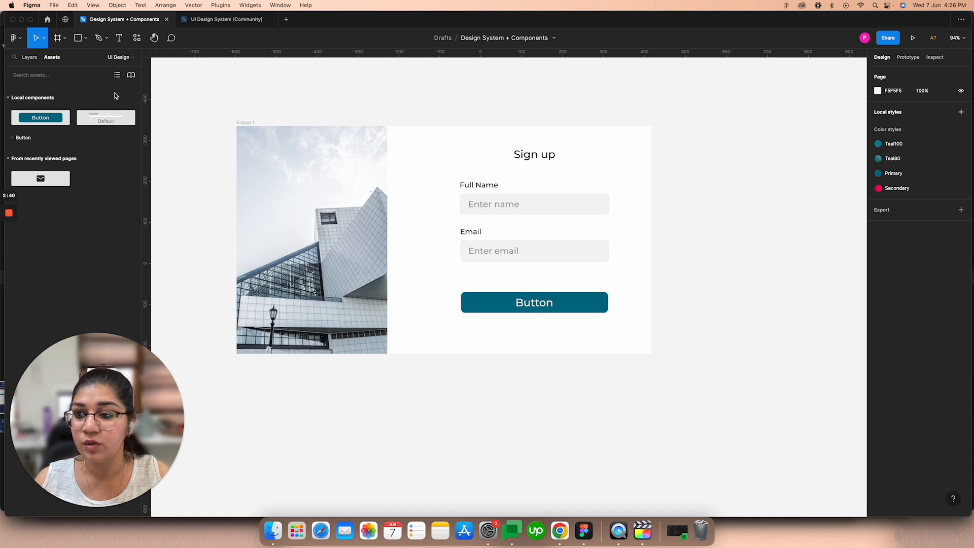
{"action": "left_click", "coordinate": [29, 56]}
{"action": "left_click", "coordinate": [51, 92]}
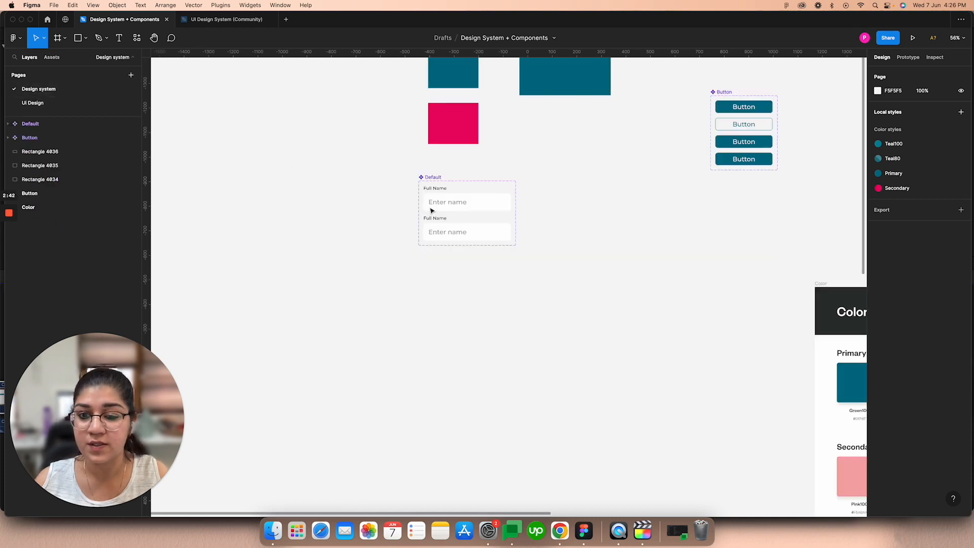
{"action": "scroll", "coordinate": [428, 200], "scroll_direction": "up", "scroll_amount": 3}
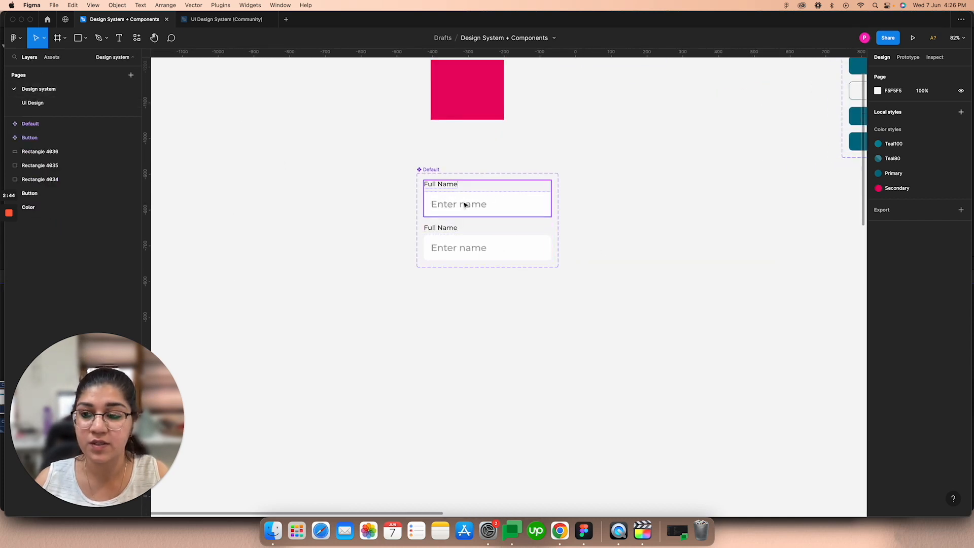
{"action": "left_click", "coordinate": [49, 105]}
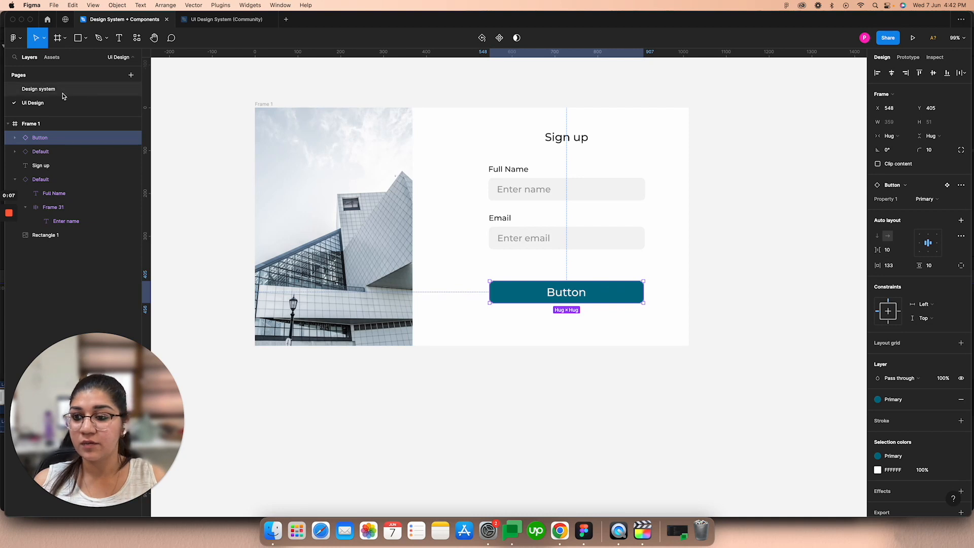
Step: On the Design system page, apply the Secondary color style to the fill of the Button component's Variant3
{"action": "left_click", "coordinate": [38, 88]}
{"action": "scroll", "coordinate": [556, 170], "scroll_direction": "right", "scroll_amount": 10}
{"action": "scroll", "coordinate": [556, 170], "scroll_direction": "up", "scroll_amount": 5}
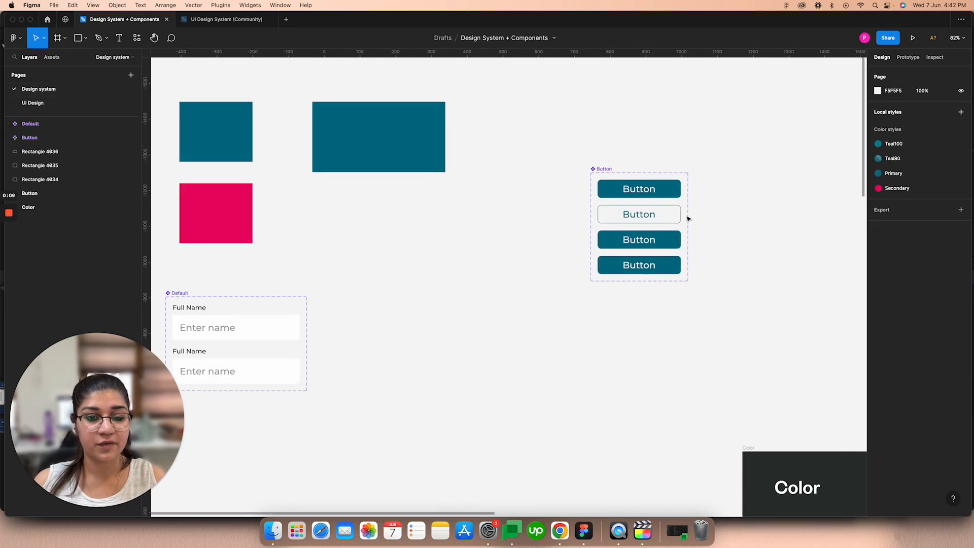
{"action": "scroll", "coordinate": [668, 188], "scroll_direction": "up", "scroll_amount": 5}
{"action": "left_click", "coordinate": [651, 267]}
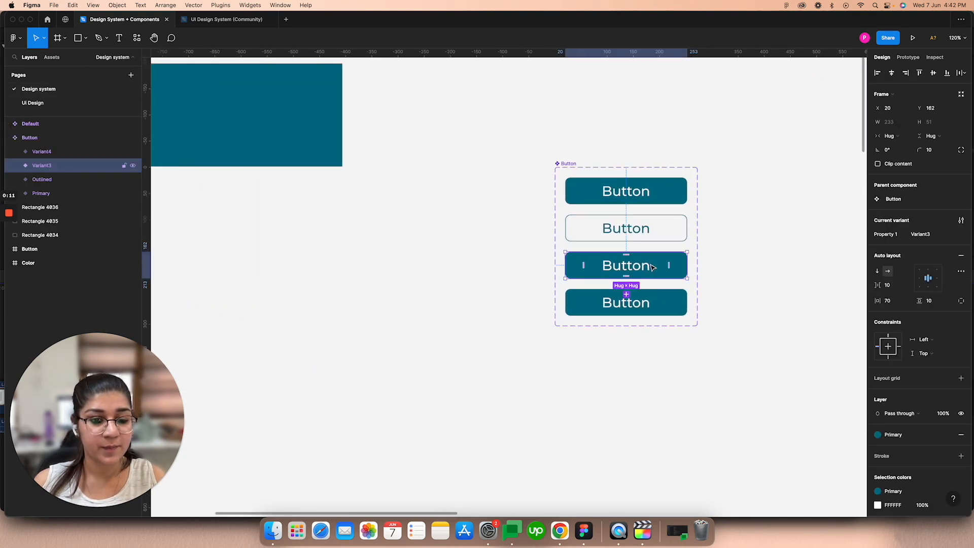
{"action": "left_click", "coordinate": [879, 435]}
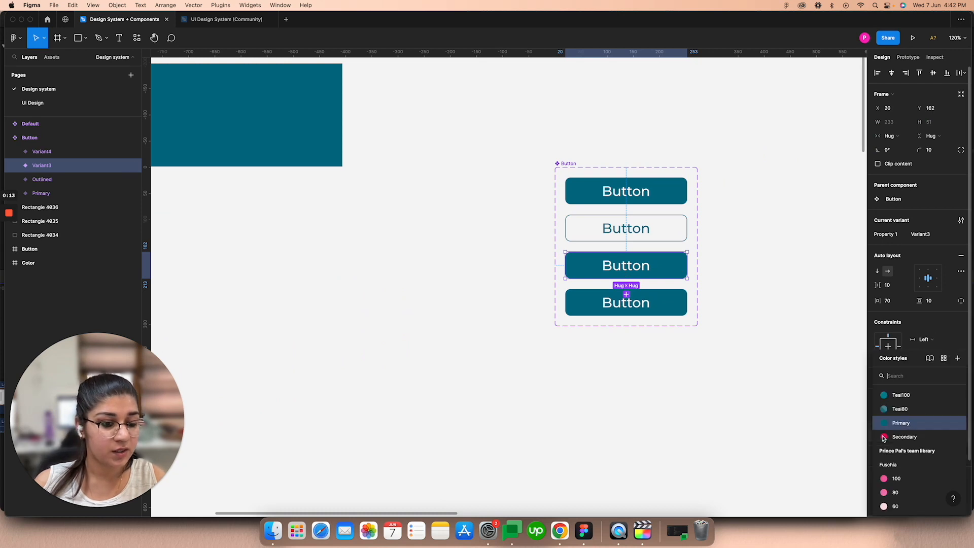
{"action": "left_click", "coordinate": [884, 437]}
Step: Apply the Teal80 color style to the fill of the Button component's Variant4
{"action": "left_click", "coordinate": [669, 310]}
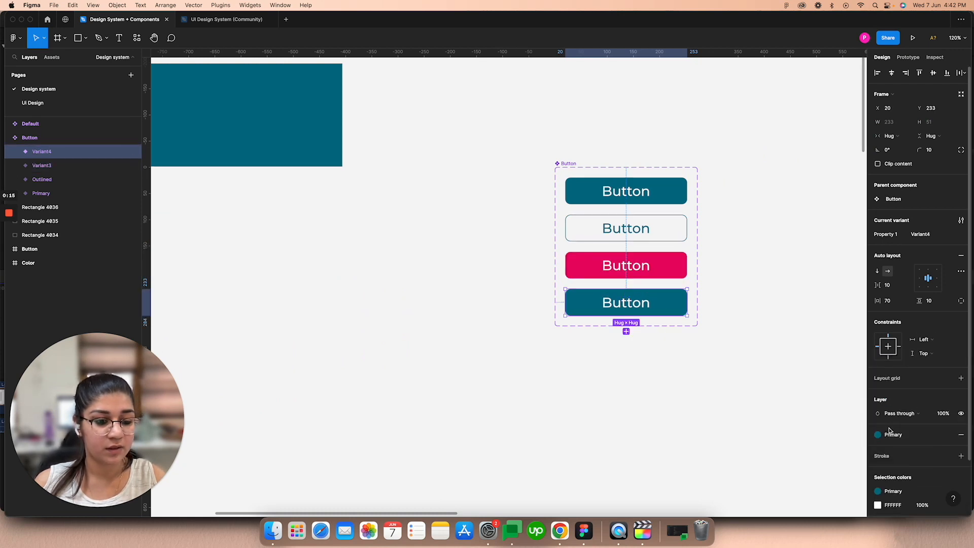
{"action": "left_click", "coordinate": [888, 431]}
{"action": "left_click", "coordinate": [890, 409]}
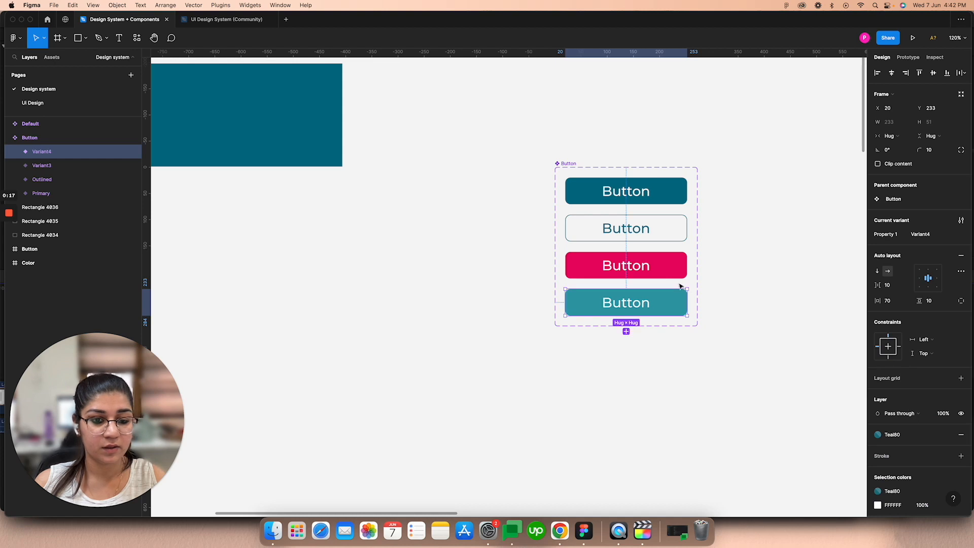
Step: On the UI Design page, switch the sign-up form's button instance through the Outlined, Variant3 and Variant4 variants and return it to Primary
{"action": "left_click", "coordinate": [45, 102]}
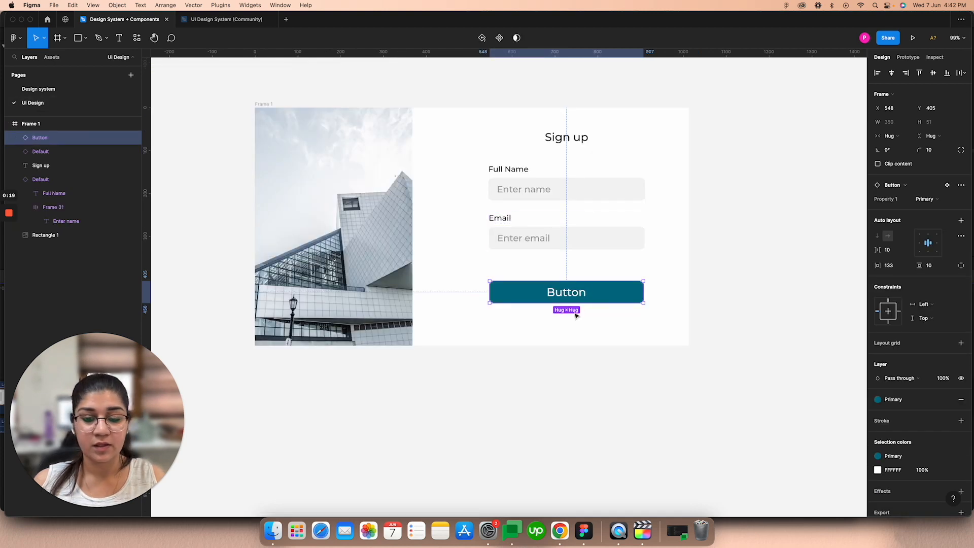
{"action": "scroll", "coordinate": [590, 292], "scroll_direction": "up", "scroll_amount": 3}
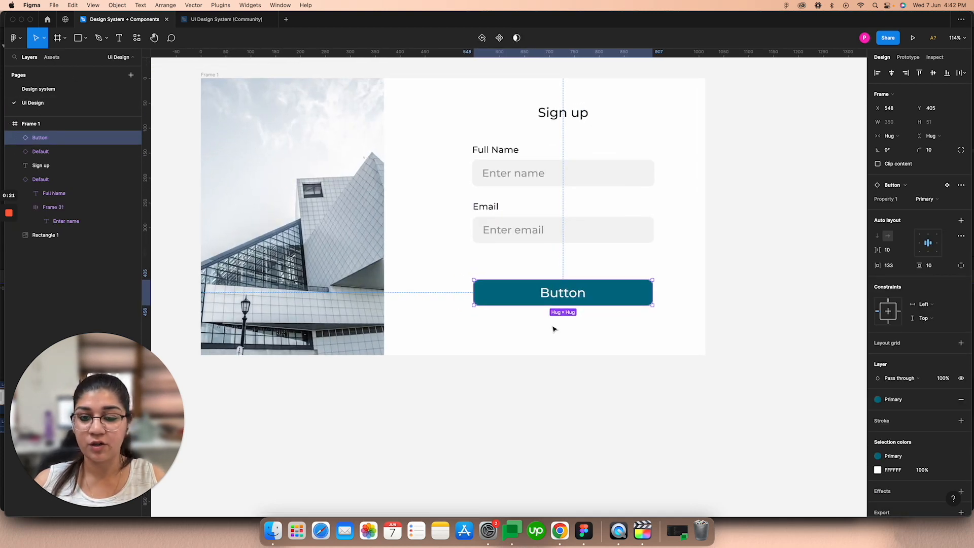
{"action": "left_click", "coordinate": [51, 57]}
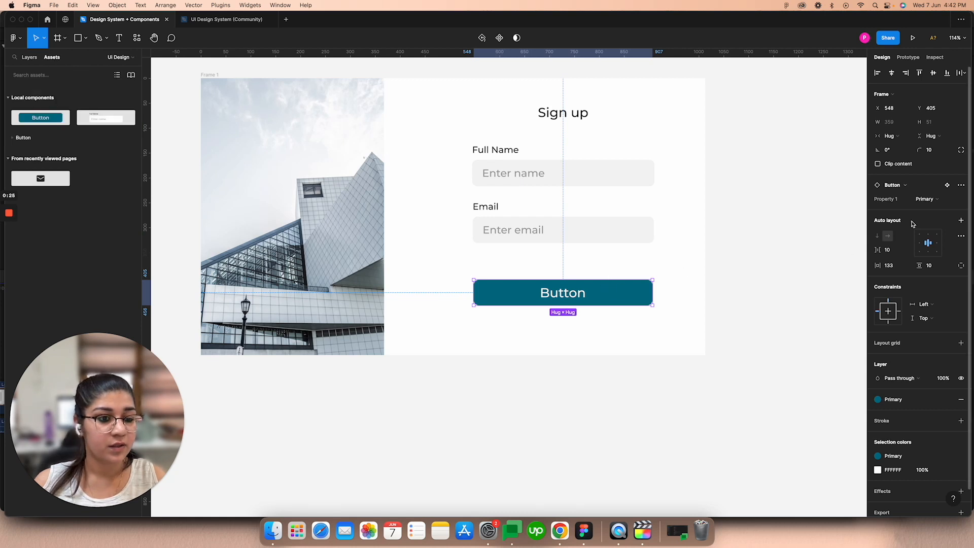
{"action": "left_click", "coordinate": [931, 199]}
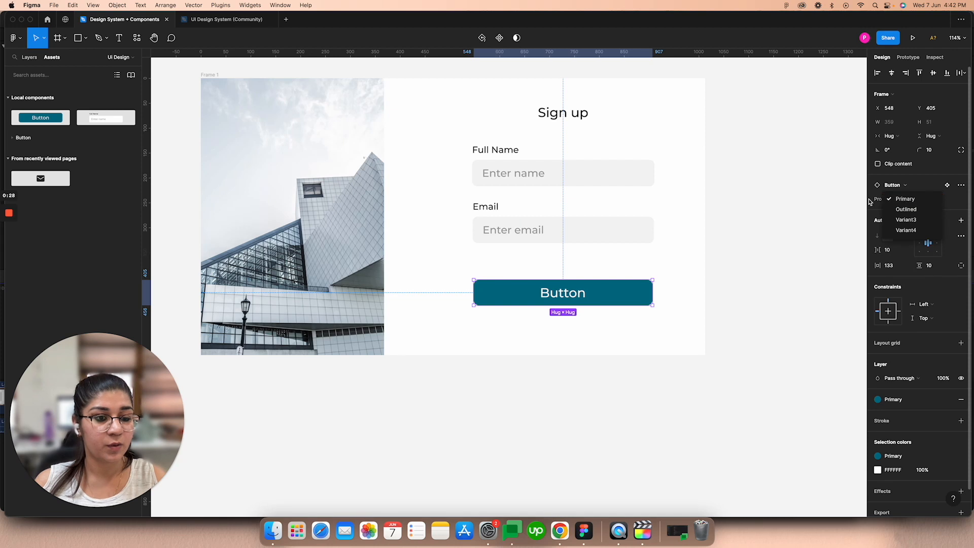
{"action": "left_click", "coordinate": [906, 209]}
{"action": "left_click", "coordinate": [924, 202]}
{"action": "left_click", "coordinate": [909, 210]}
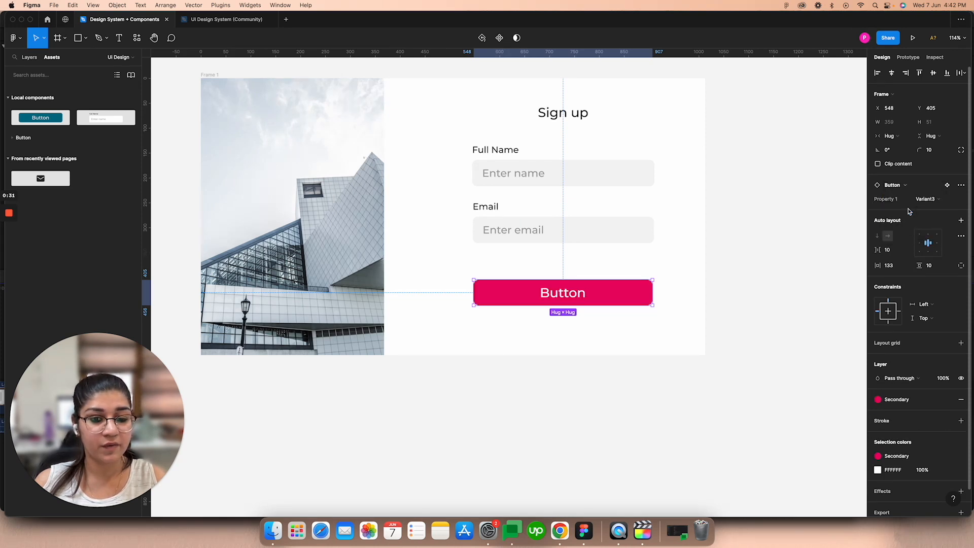
{"action": "left_click", "coordinate": [926, 203]}
{"action": "left_click", "coordinate": [917, 212]}
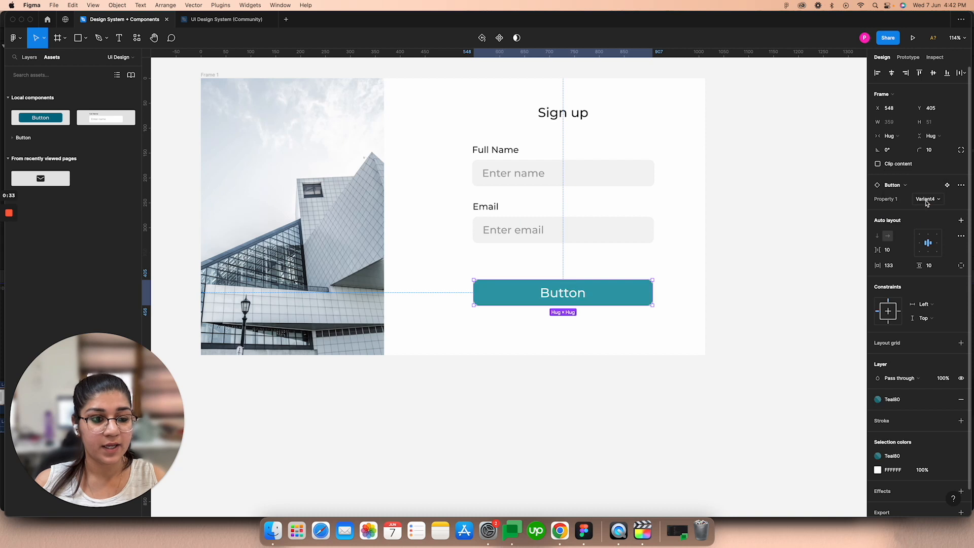
{"action": "left_click", "coordinate": [926, 203]}
{"action": "left_click", "coordinate": [913, 172]}
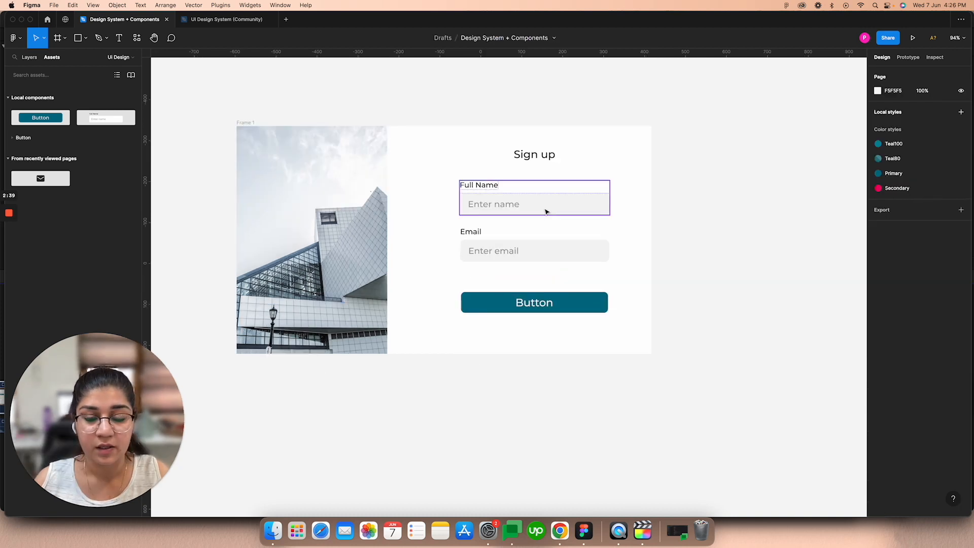
Step: Examine the Default input field component on the Design system page and review the sign-up frame on the UI Design page
{"action": "left_click", "coordinate": [30, 58]}
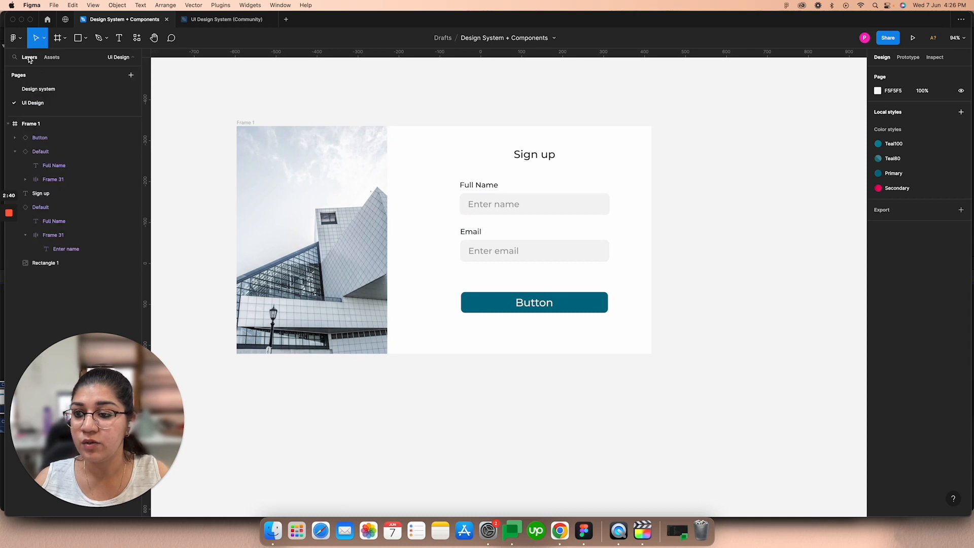
{"action": "left_click", "coordinate": [43, 89]}
{"action": "scroll", "coordinate": [500, 211], "scroll_direction": "up", "scroll_amount": 5}
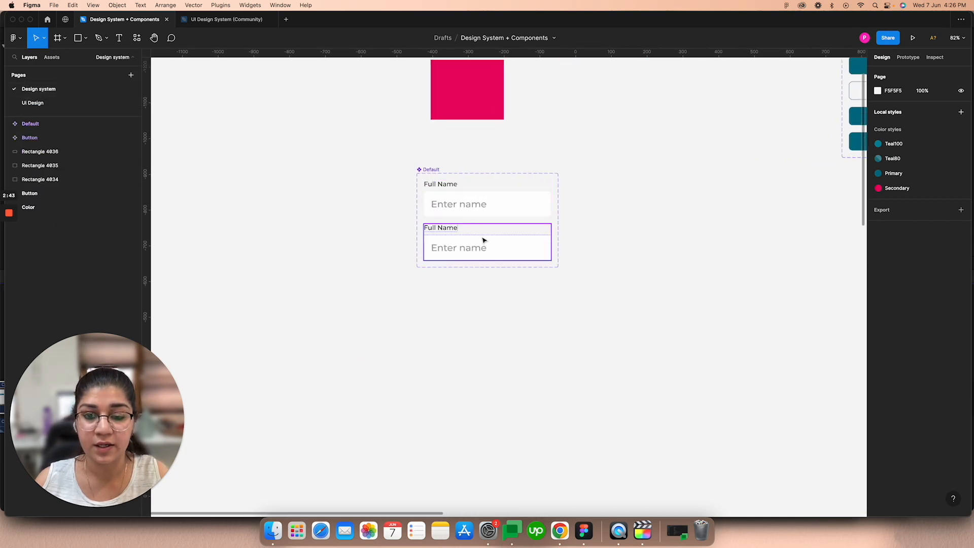
{"action": "left_click", "coordinate": [49, 104]}
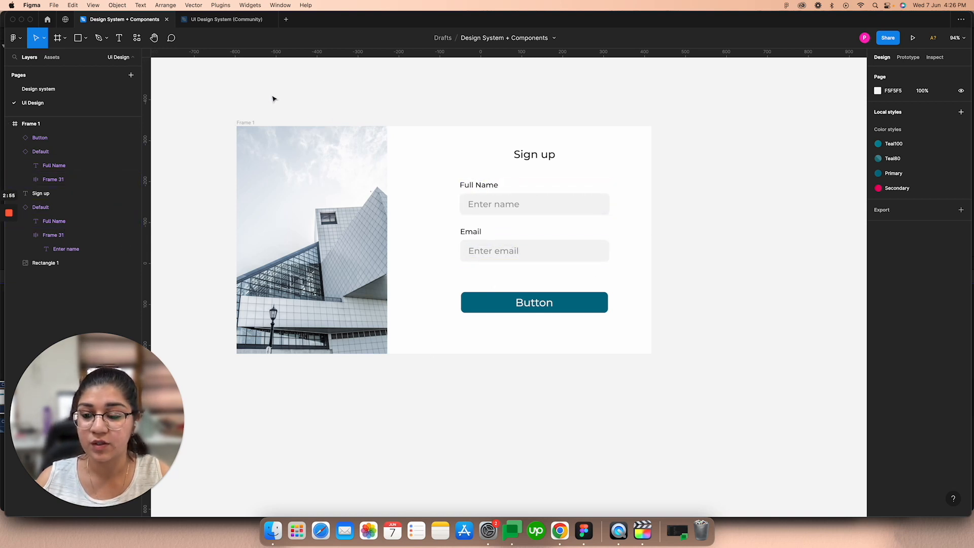
{"action": "scroll", "coordinate": [273, 98], "scroll_direction": "up", "scroll_amount": 3}
{"action": "scroll", "coordinate": [382, 119], "scroll_direction": "down", "scroll_amount": 2}
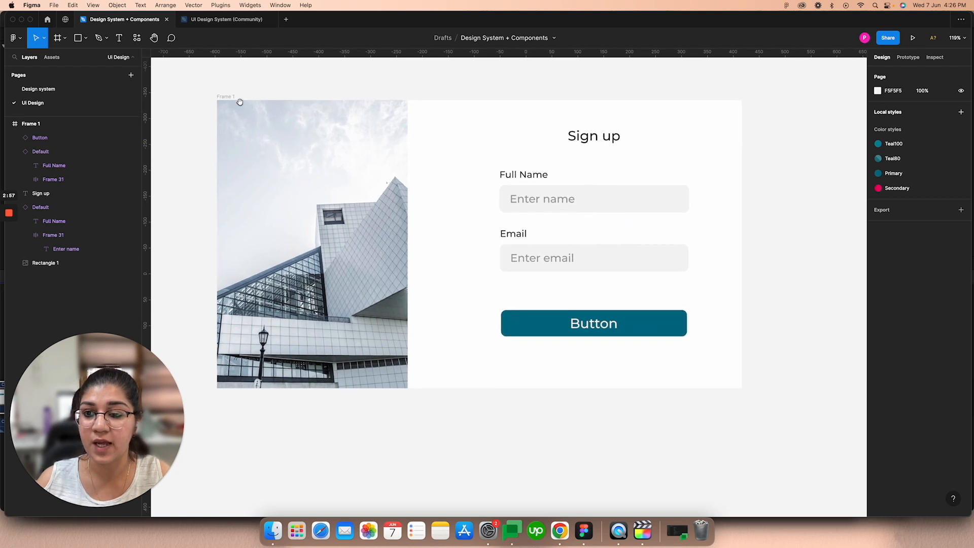
{"action": "scroll", "coordinate": [260, 98], "scroll_direction": "down", "scroll_amount": 3}
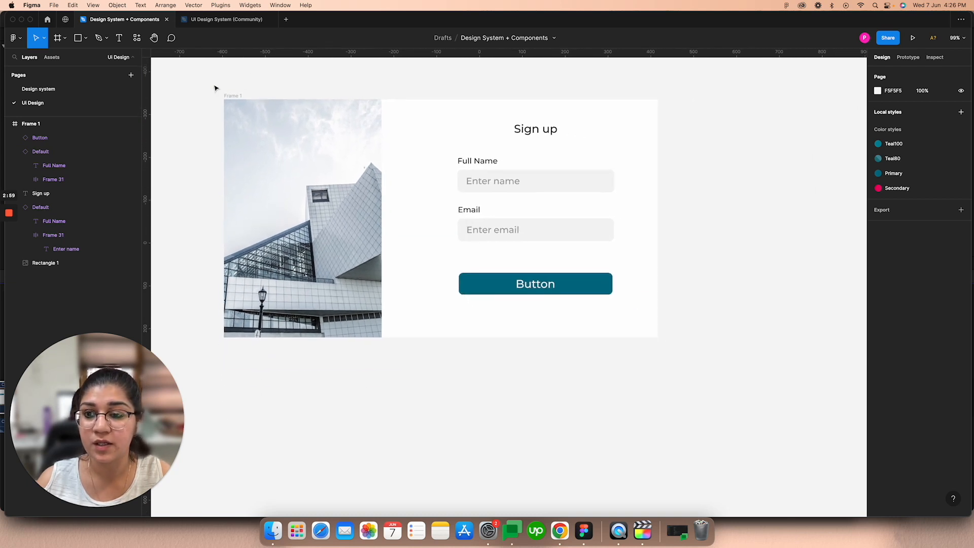
{"action": "scroll", "coordinate": [215, 89], "scroll_direction": "left", "scroll_amount": 2}
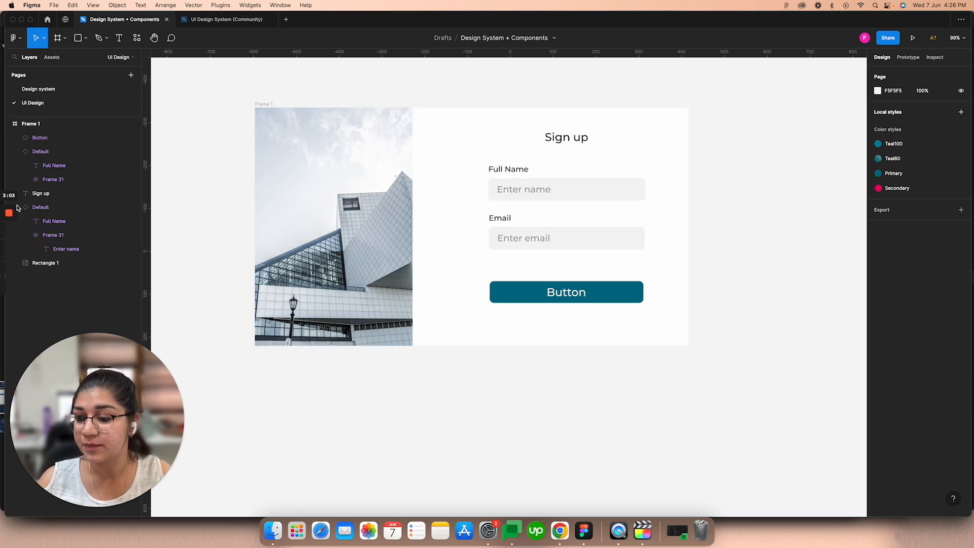
{"action": "mouse_move", "coordinate": [14, 220]}
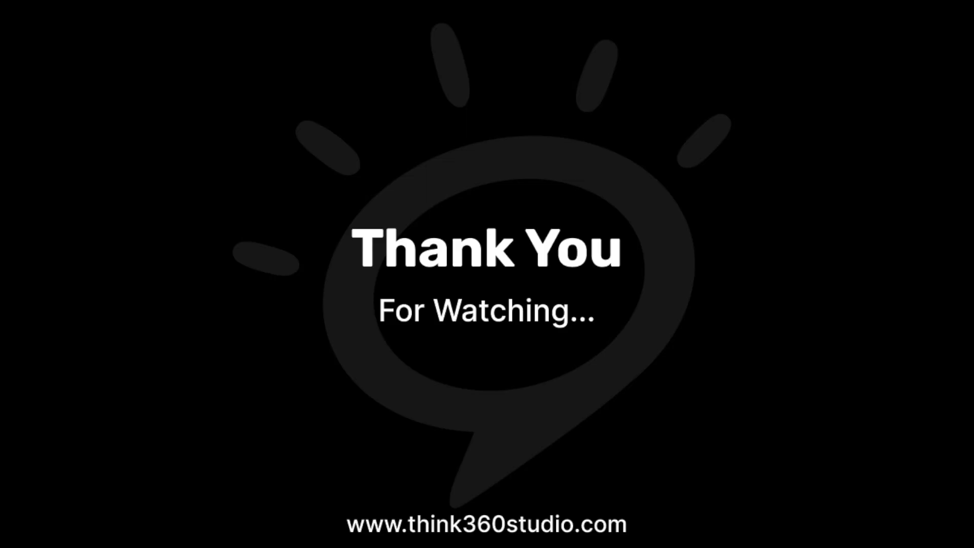